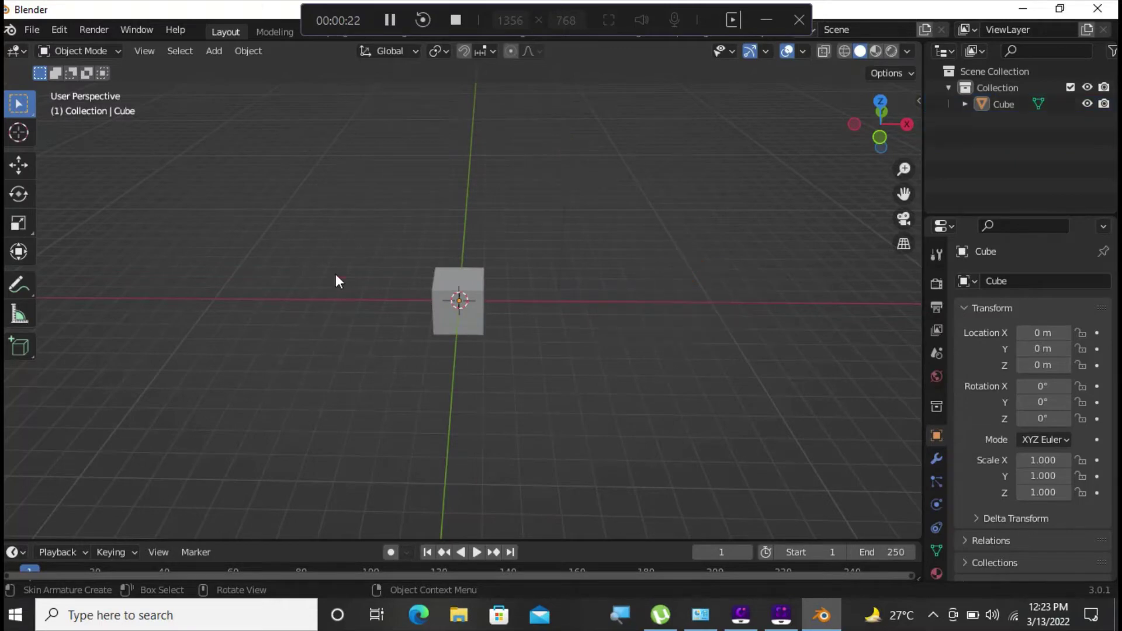
Merge all vertices of the default cube into a single point at its center in Edit Mode.
key(grave)
click(283, 501)
middle_drag(379, 507, 730, 346)
key(Tab)
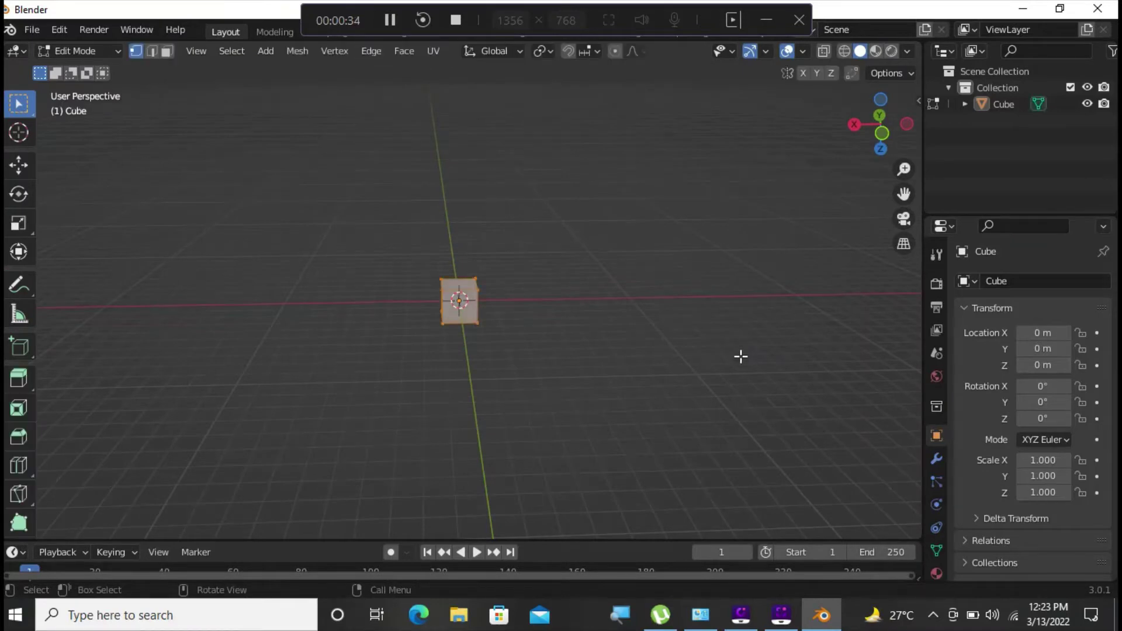
key(m)
click(750, 381)
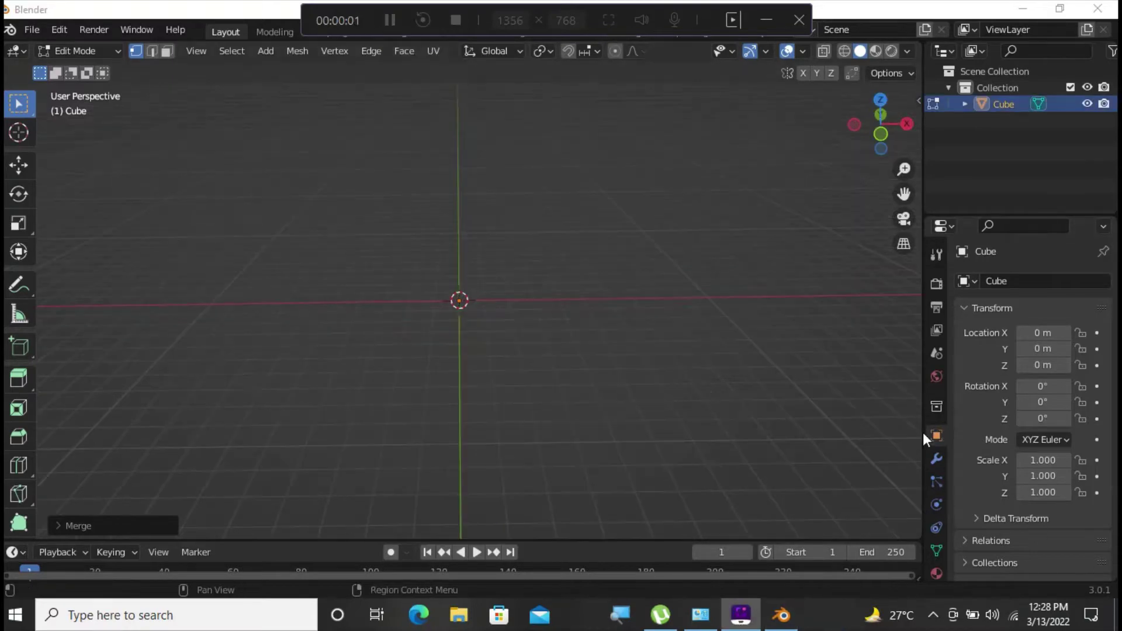
Add a Skin modifier and a Subdivision Surface modifier with viewport levels set to 2.
click(936, 458)
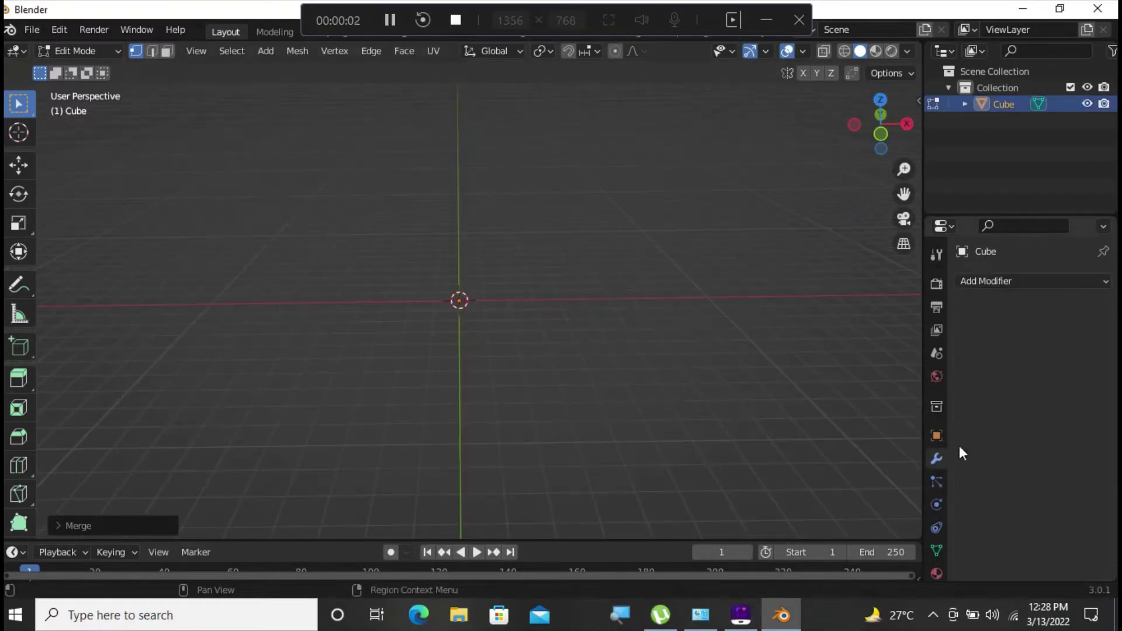
click(993, 281)
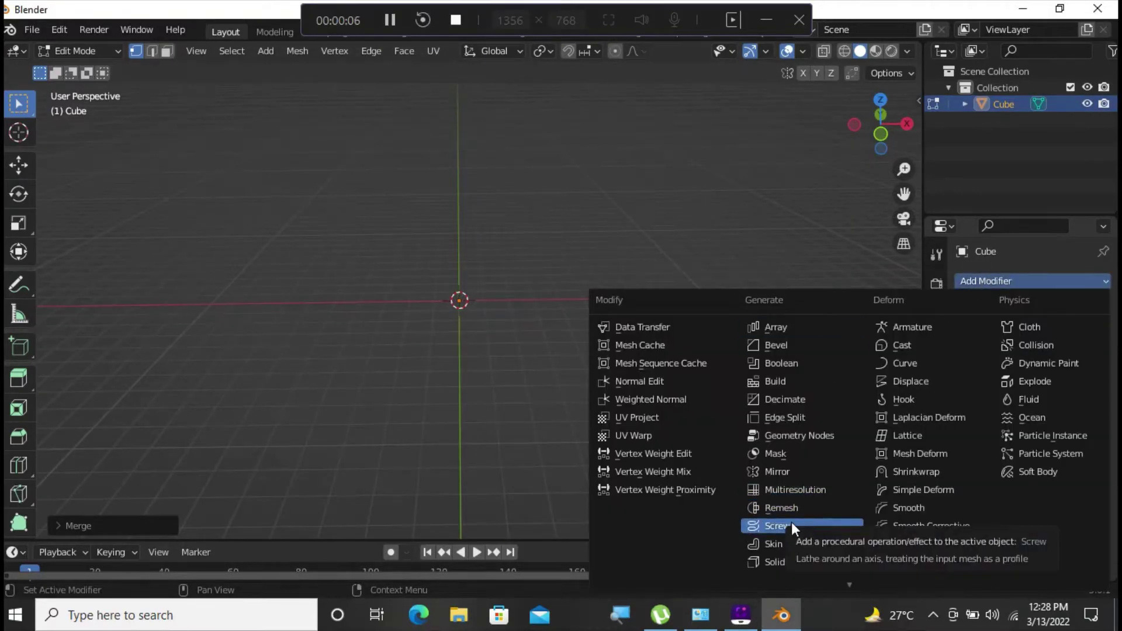
click(777, 543)
click(1042, 283)
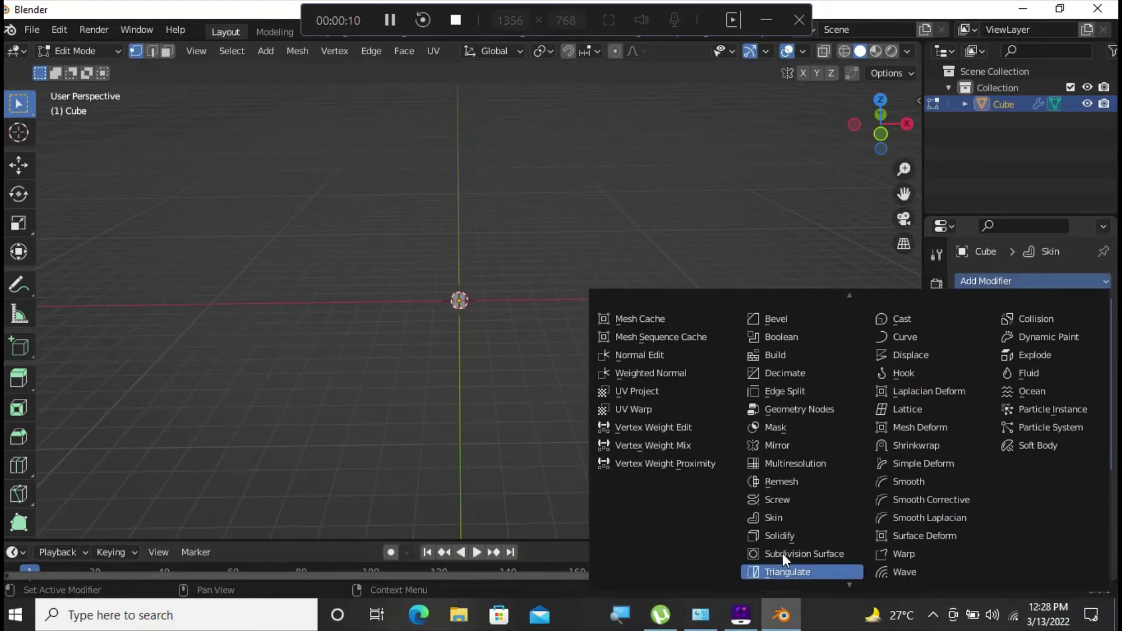
click(783, 551)
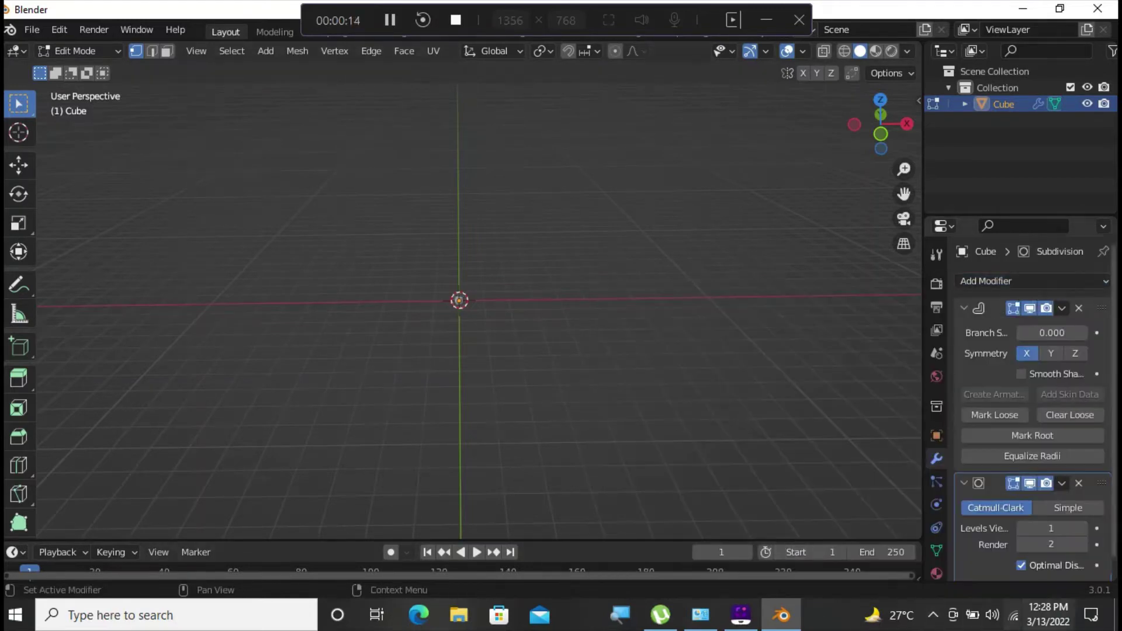
click(1082, 527)
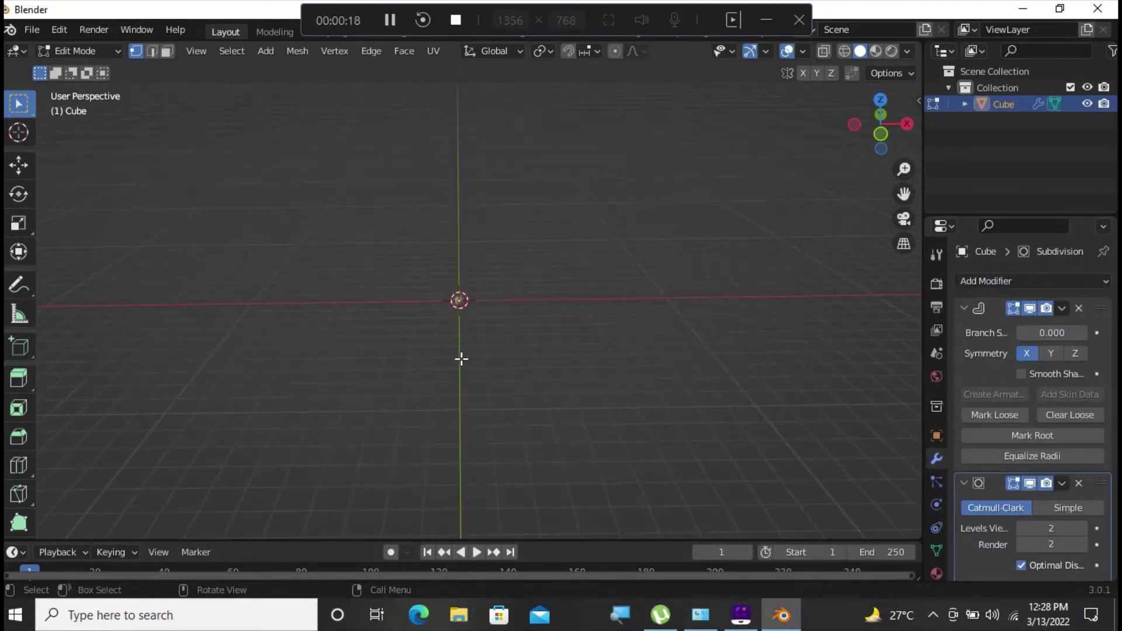
Apply the Skin and Subdivision Surface modifiers to the mesh in Object Mode.
key(Tab)
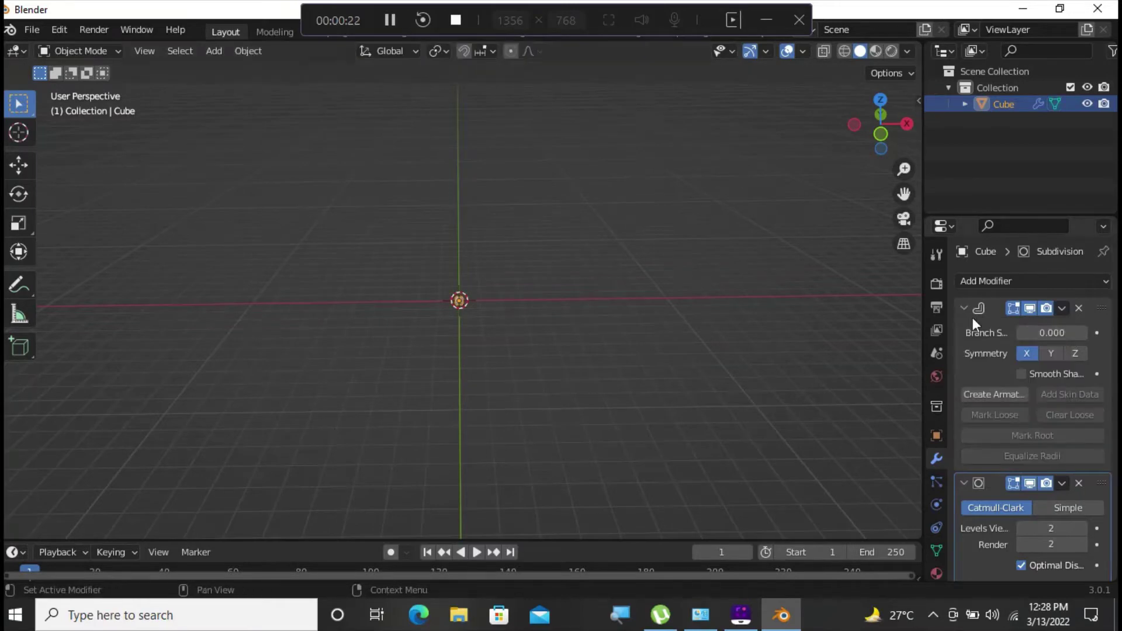
click(1062, 308)
click(1019, 326)
click(1061, 307)
click(1023, 327)
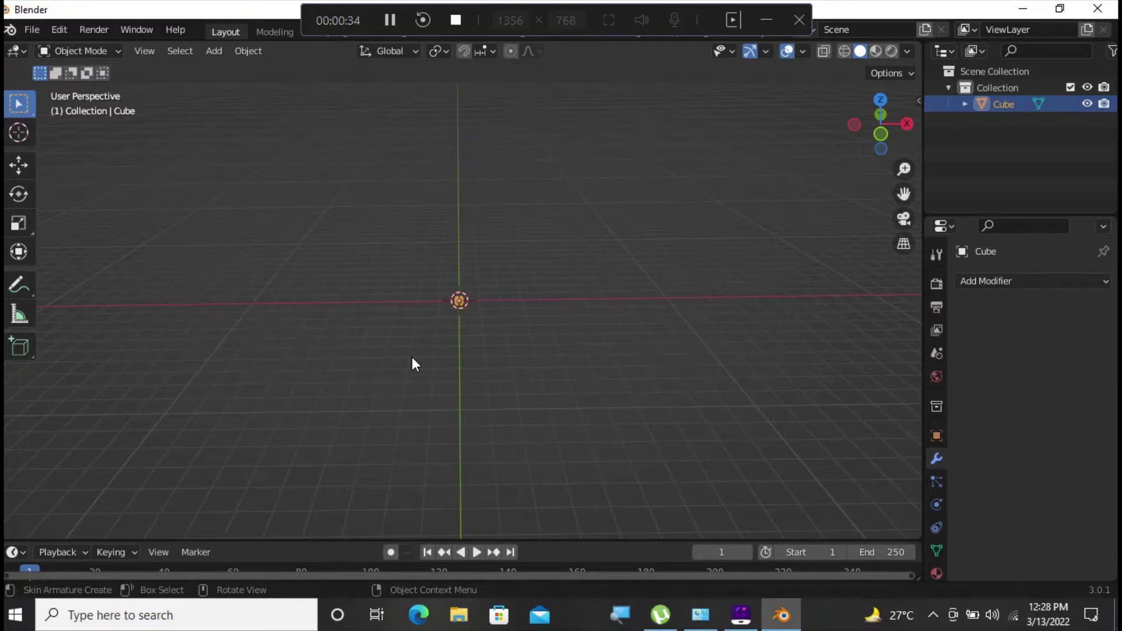
Scale the small ball up uniformly to about 12.1 times its size.
key(s)
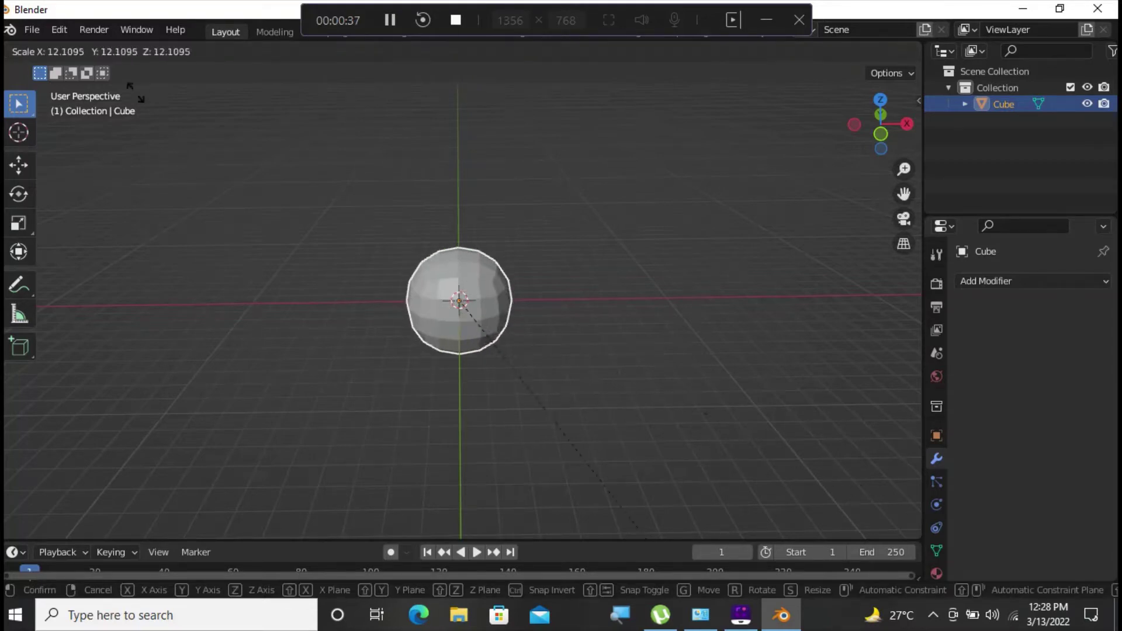
click(246, 491)
middle_drag(246, 491, 298, 453)
Turn on proportional editing in Edit Mode and select three adjacent vertices on the ball's upper +X side.
key(Tab)
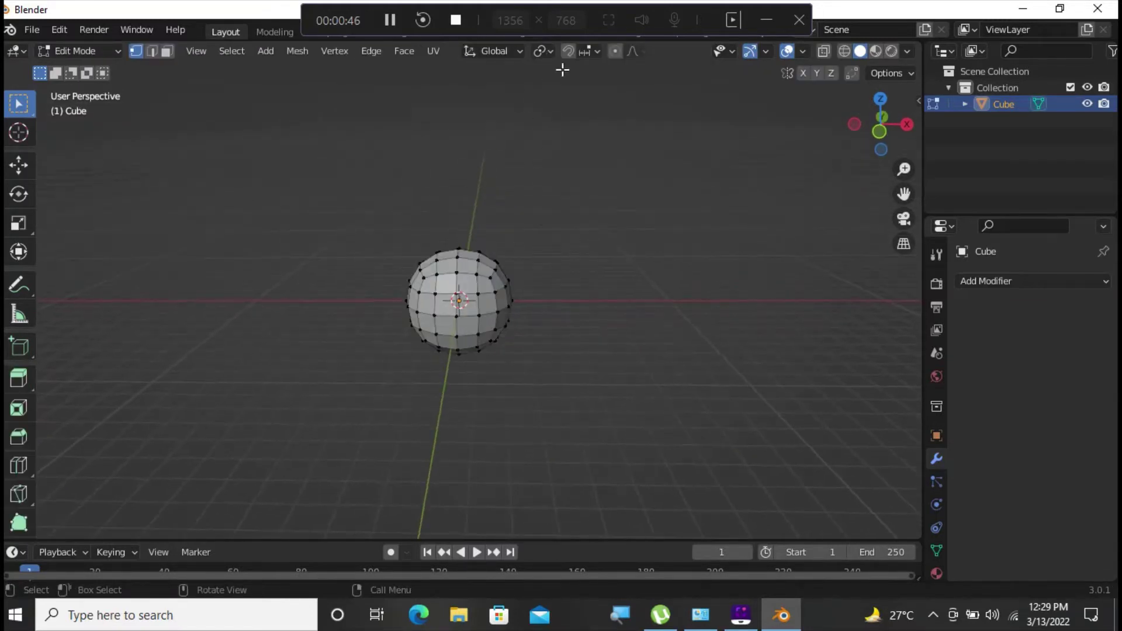
middle_drag(541, 314, 383, 323)
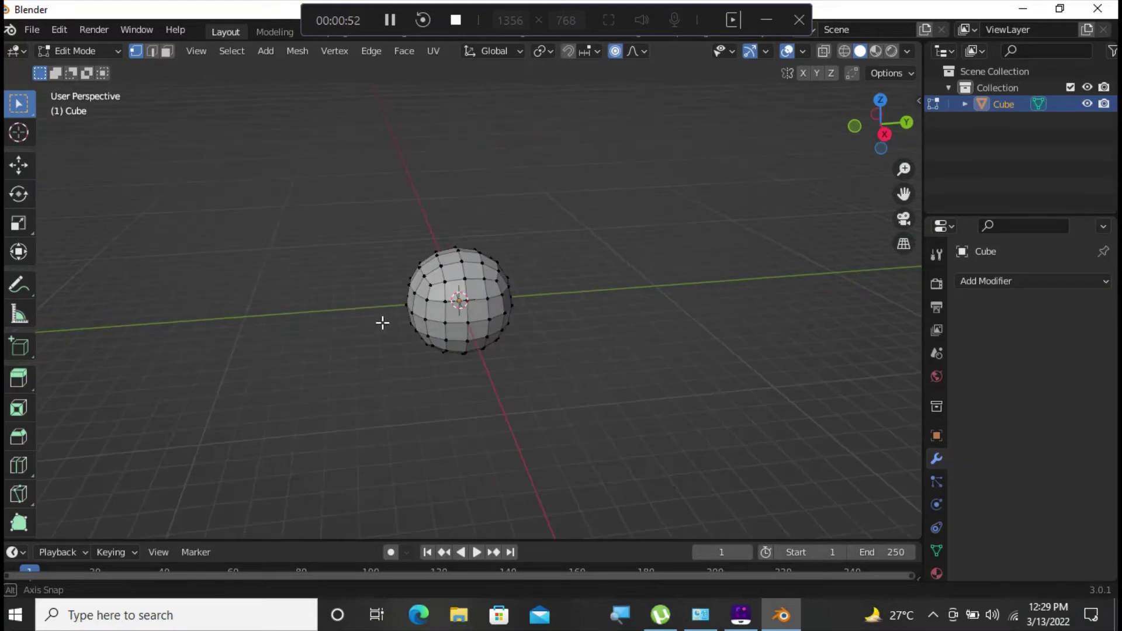
click(444, 280)
shift+click(465, 278)
shift+click(484, 280)
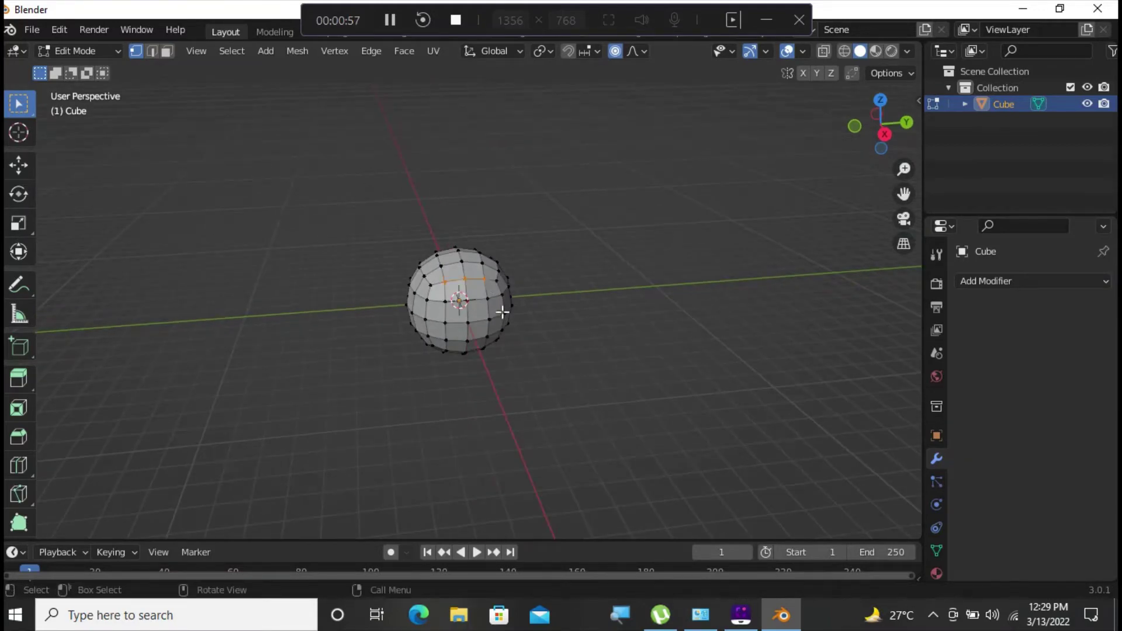
Add a Mirror modifier across the X and Y axes with bisecting on Y.
middle_drag(503, 312, 886, 489)
click(993, 282)
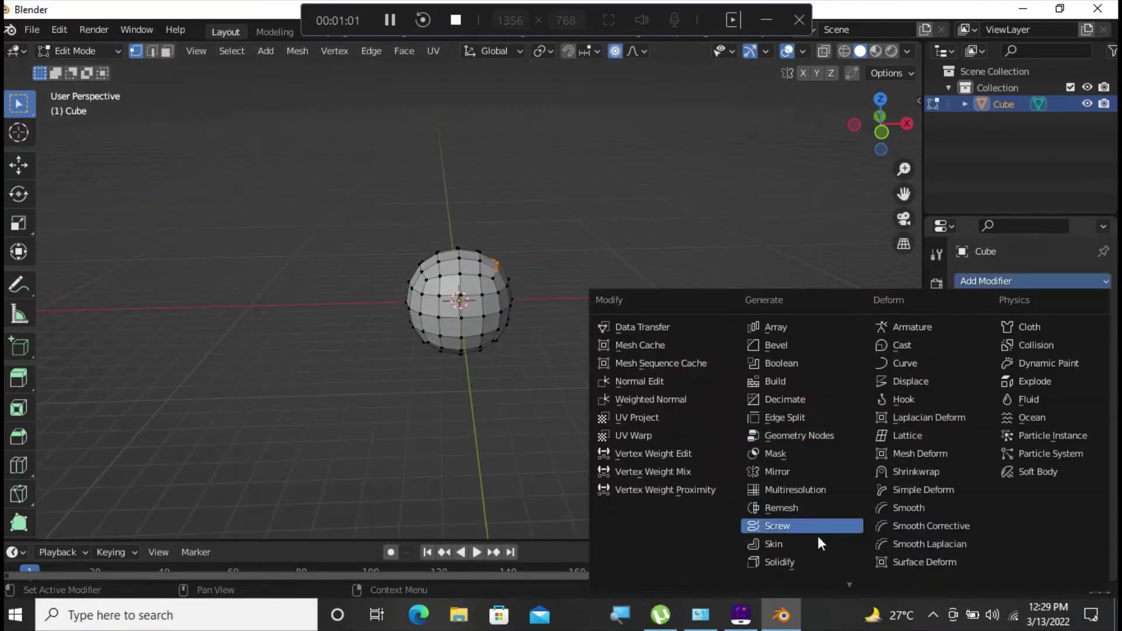
click(772, 471)
click(1050, 333)
click(1050, 351)
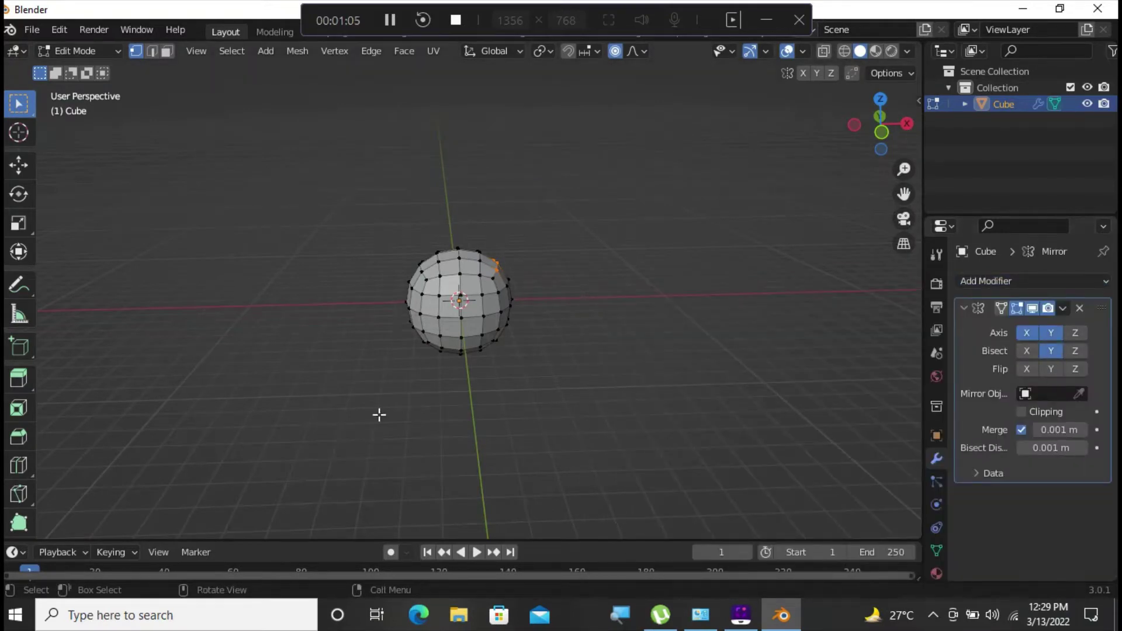
Try pulling the selected vertices up about 1.73 m with a 1 m proportional size, and undo the move.
key(g)
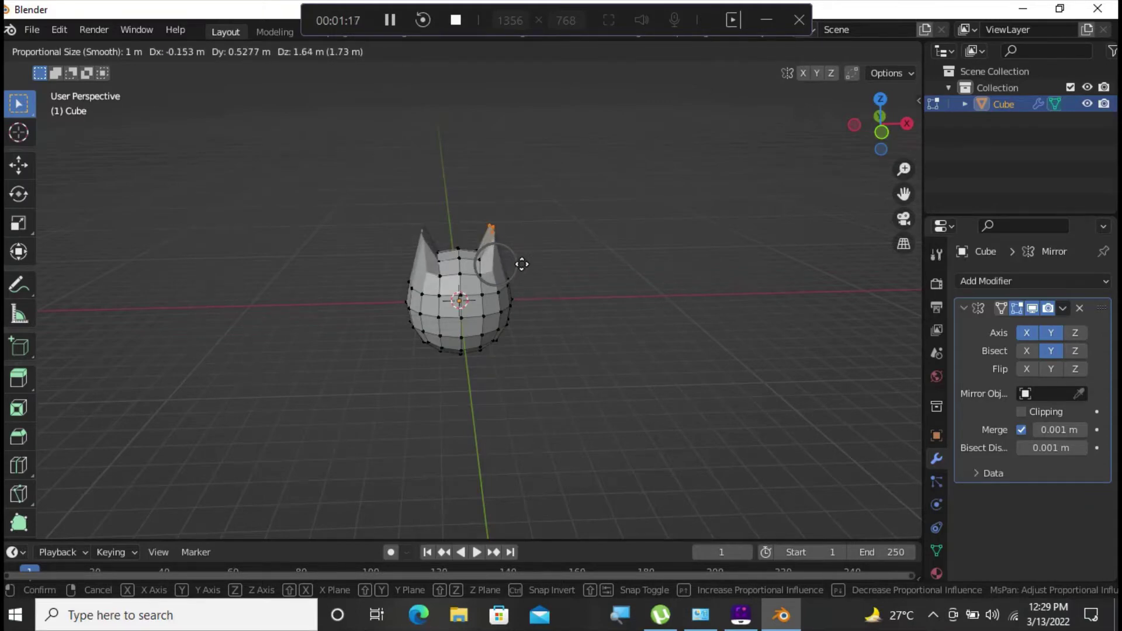
click(521, 265)
middle_drag(548, 330, 375, 174)
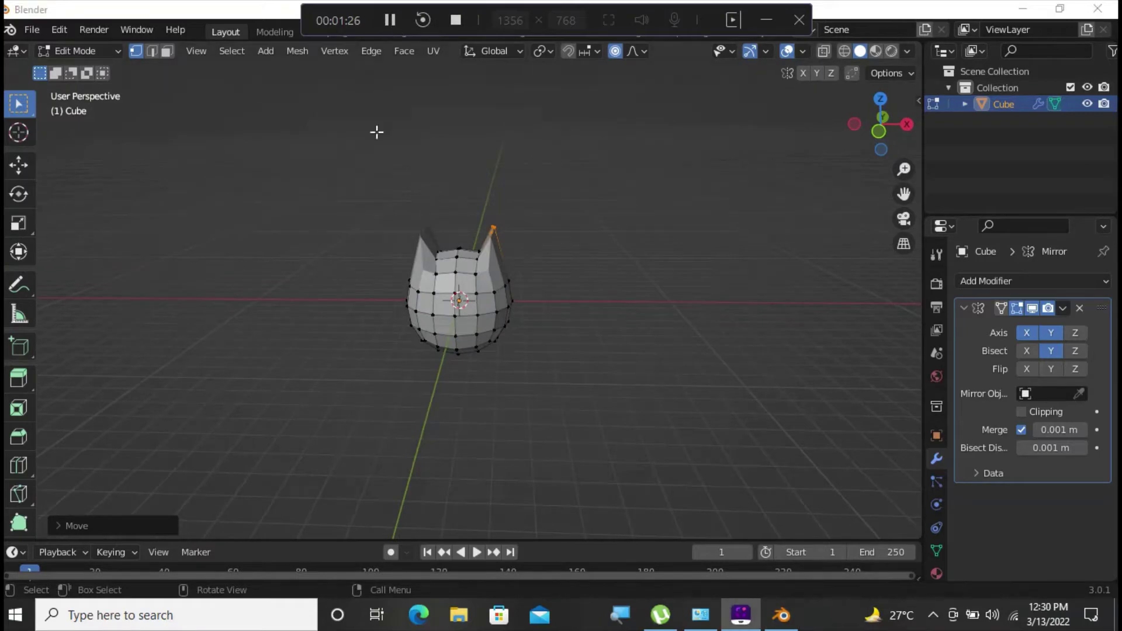
click(493, 226)
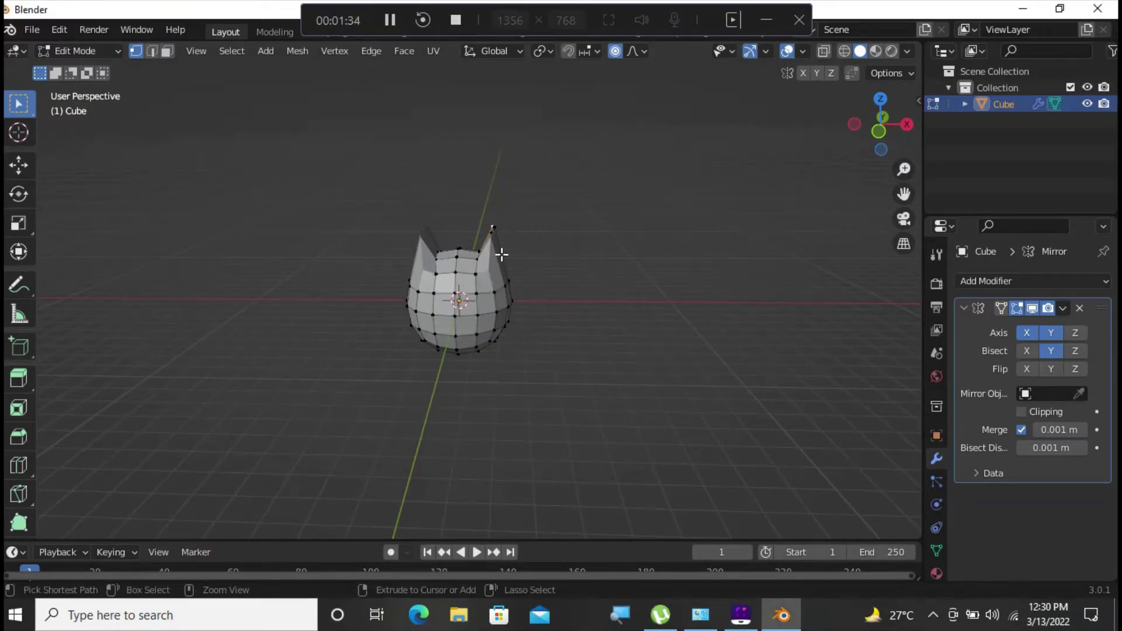
key(ctrl+z)
middle_drag(596, 290, 586, 271)
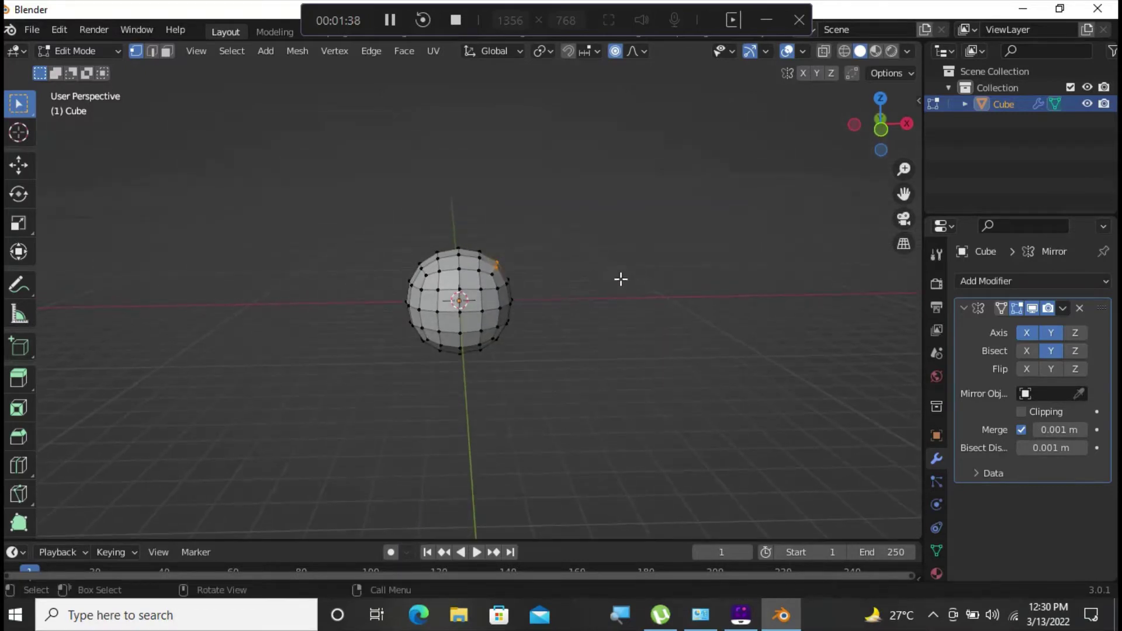
Limit the mirror to the X axis, bisect on X and Y, and move the selected vertices inward about 0.78 m with a 1.77 m proportional size.
click(1051, 350)
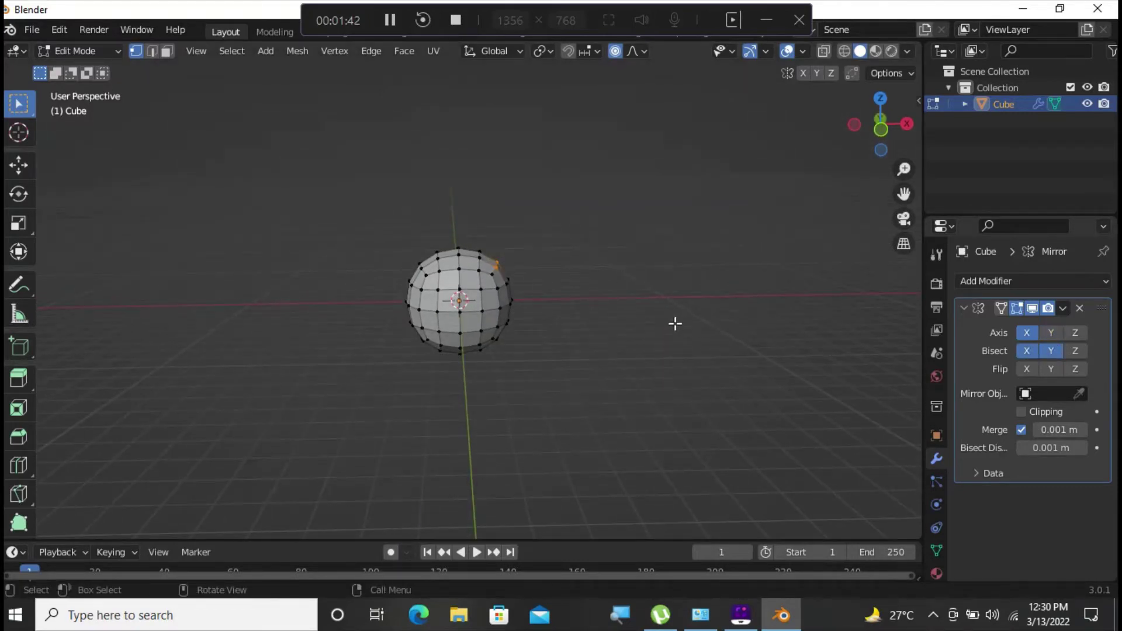
key(g)
key(g)
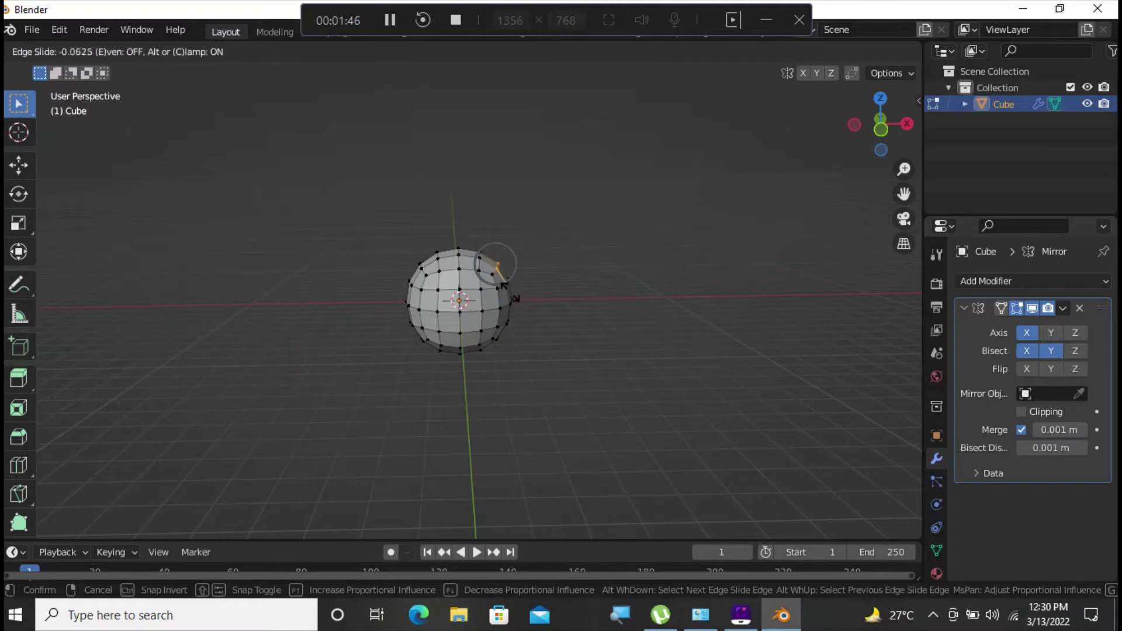
key(g)
scroll(507, 295, down, 6)
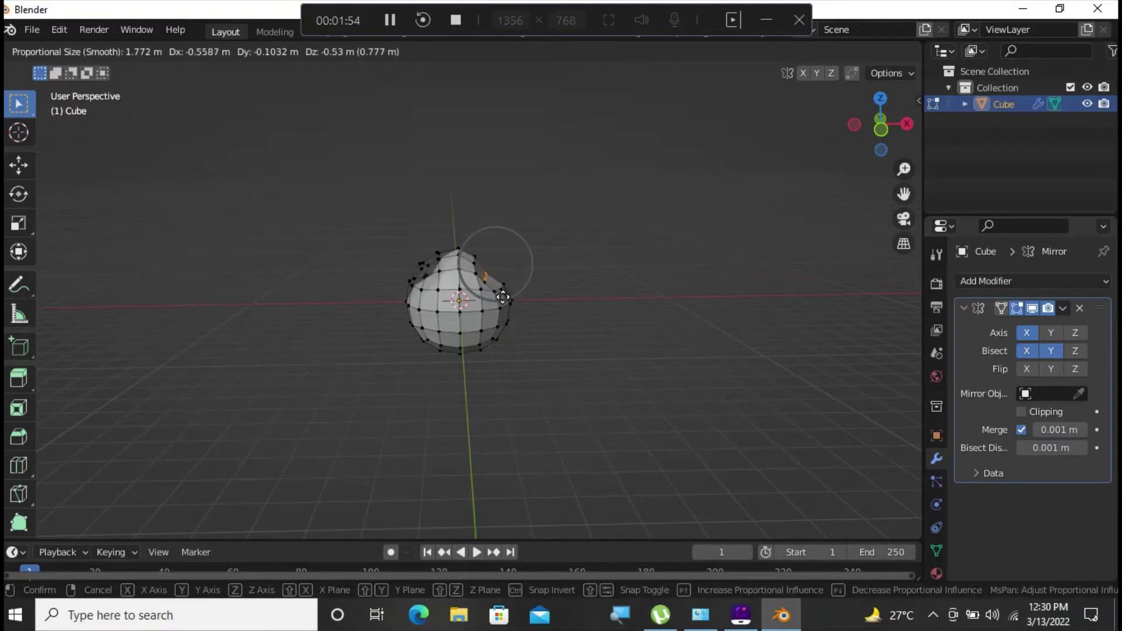
click(586, 293)
mouse_move(586, 293)
middle_down()
mouse_move(391, 313)
mouse_move(390, 380)
mouse_move(486, 356)
mouse_move(598, 293)
mouse_move(750, 303)
mouse_move(575, 295)
middle_up()
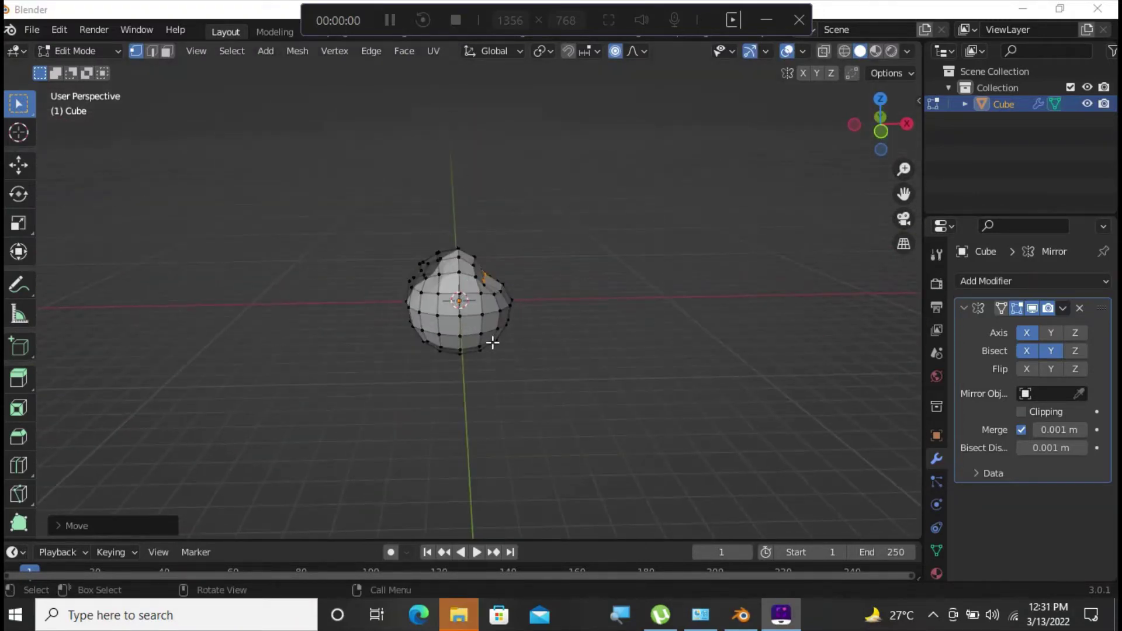
Move the selected vertices slightly back outward to soften the dent in the ball's upper side.
middle_drag(492, 343, 495, 325)
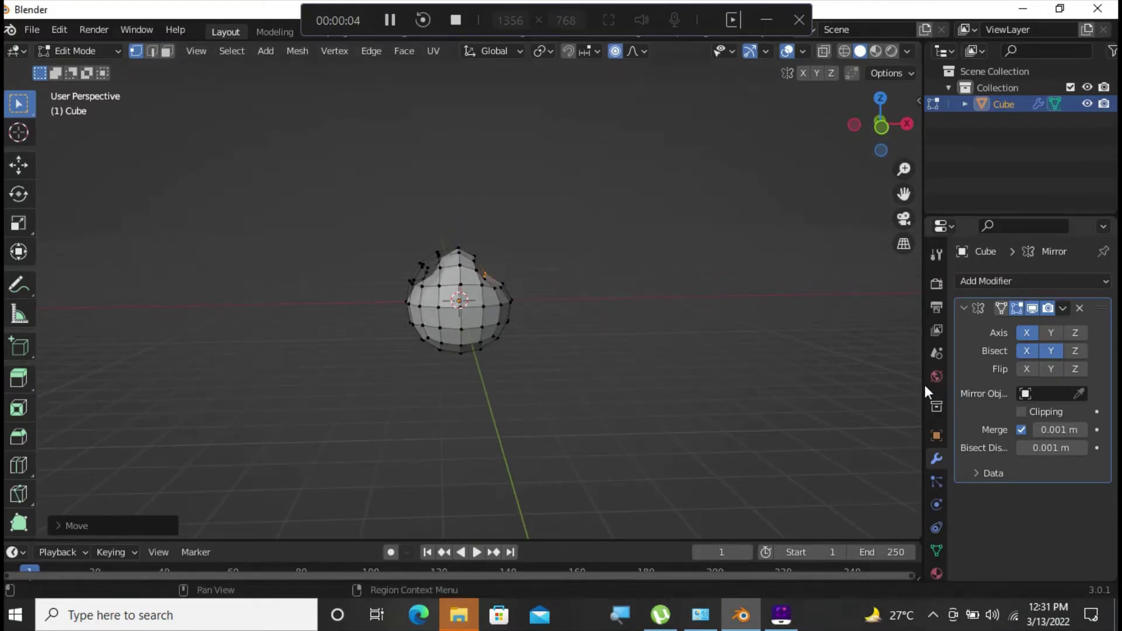
key(g)
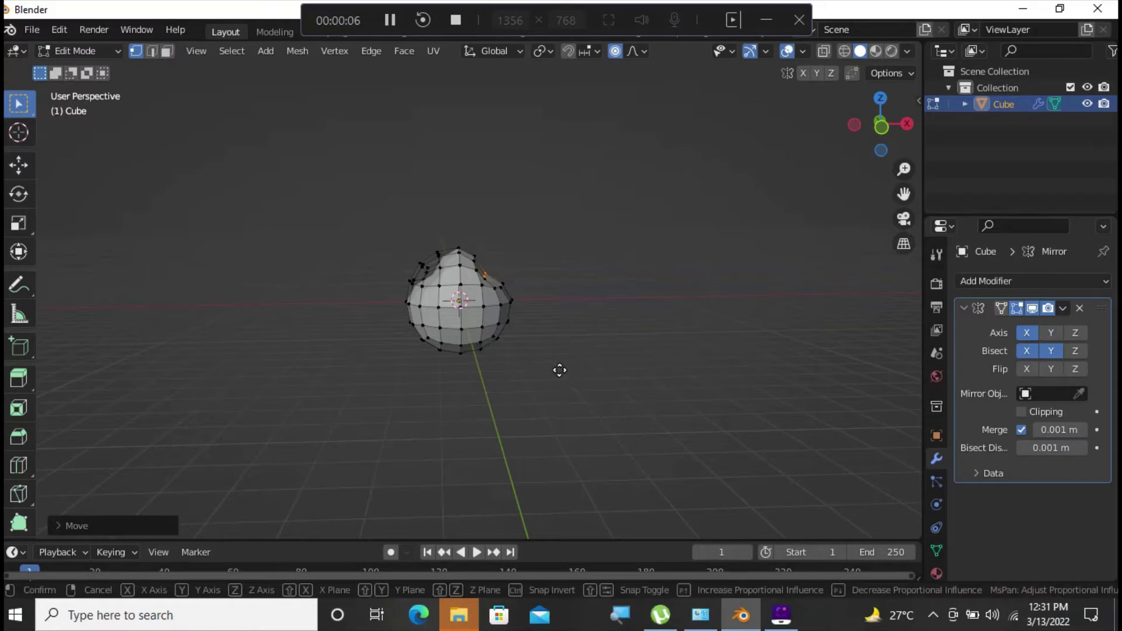
click(564, 368)
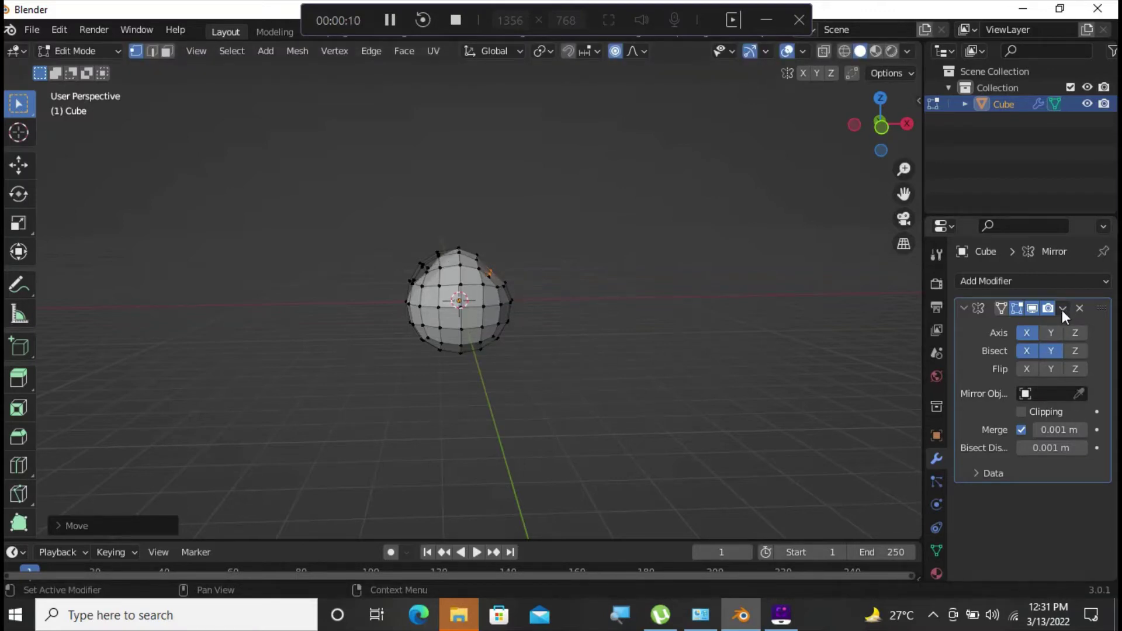
Apply the Mirror modifier to the reshaped ball in Object Mode.
key(Tab)
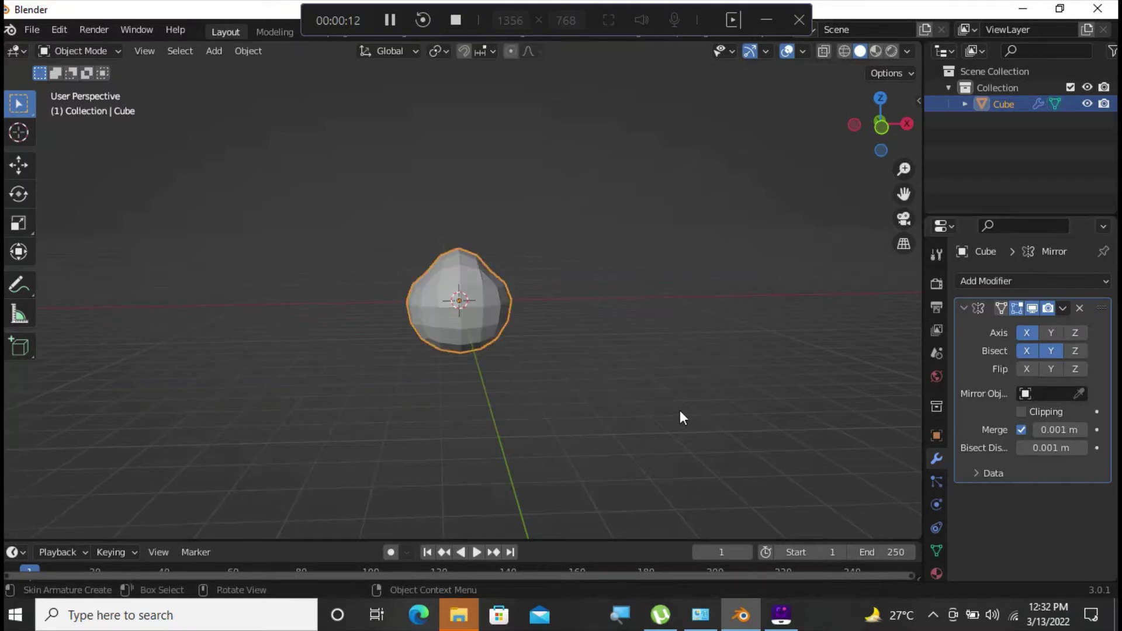
click(1062, 309)
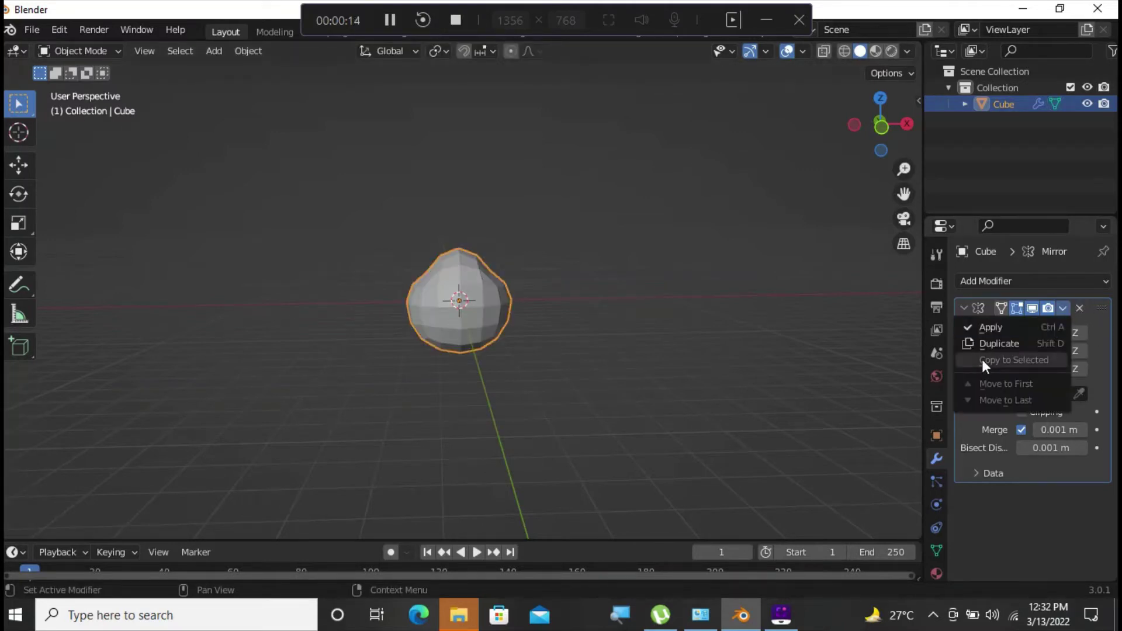
click(990, 328)
Add a UV sphere at the center of the body and scale it down to about 0.67.
scroll(501, 340, up, 2)
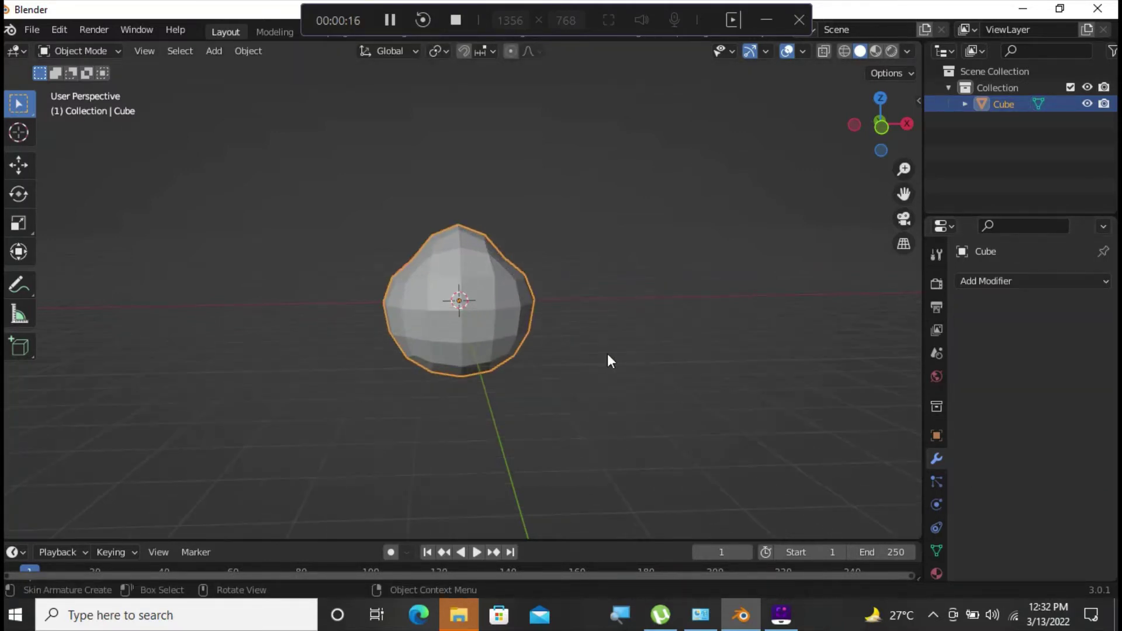
middle_drag(608, 353, 609, 363)
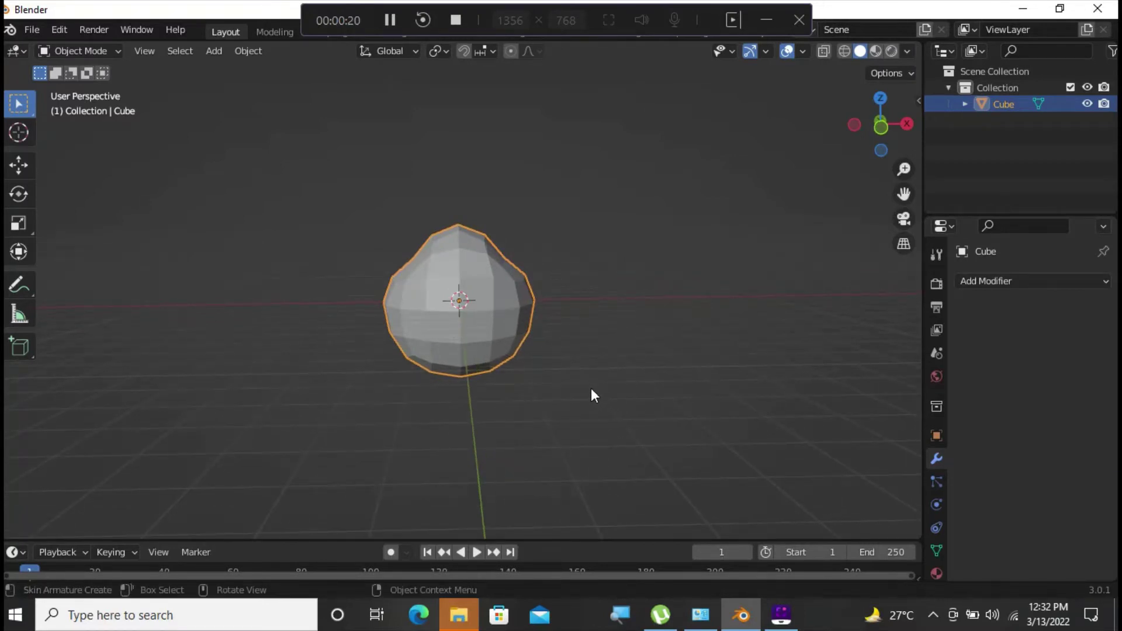
scroll(590, 389, down, 1)
key(shift+a)
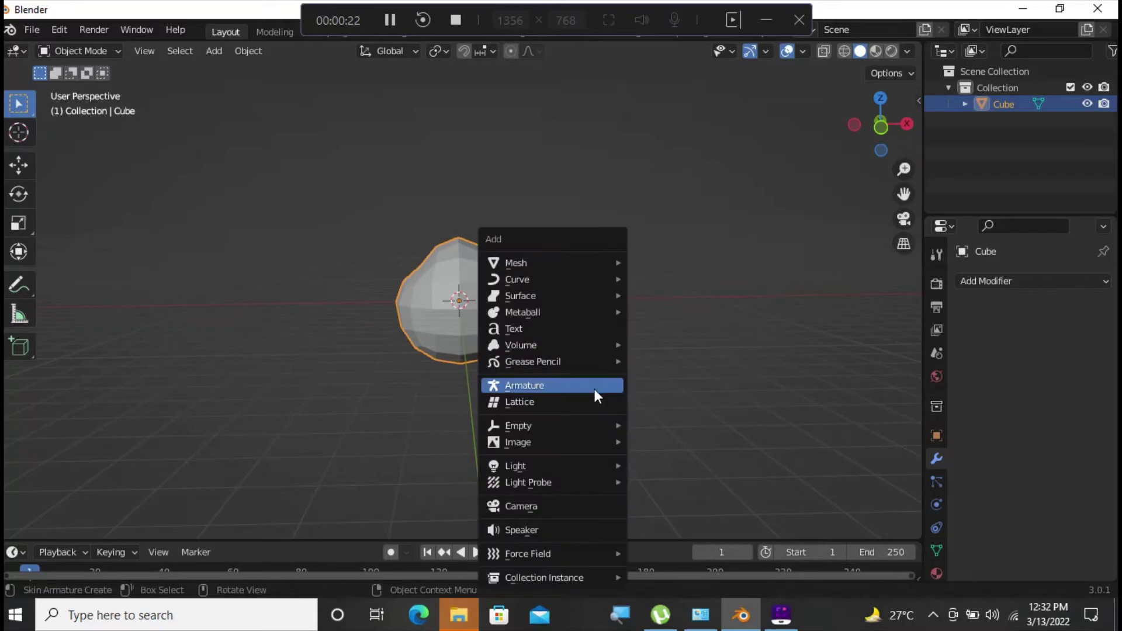
mouse_move(587, 261)
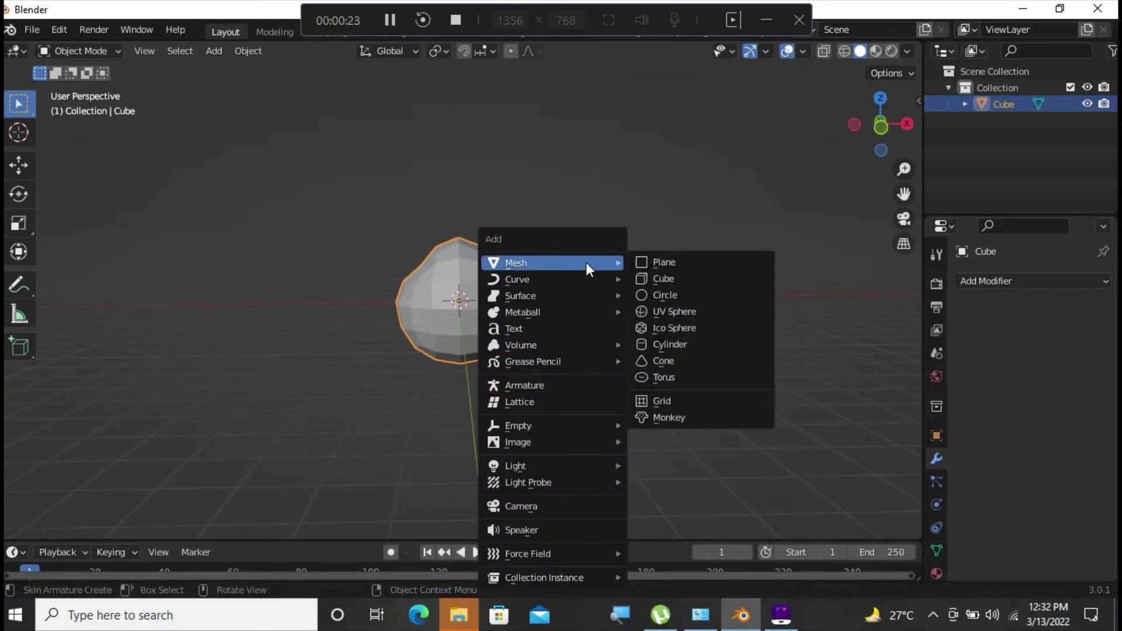
click(686, 312)
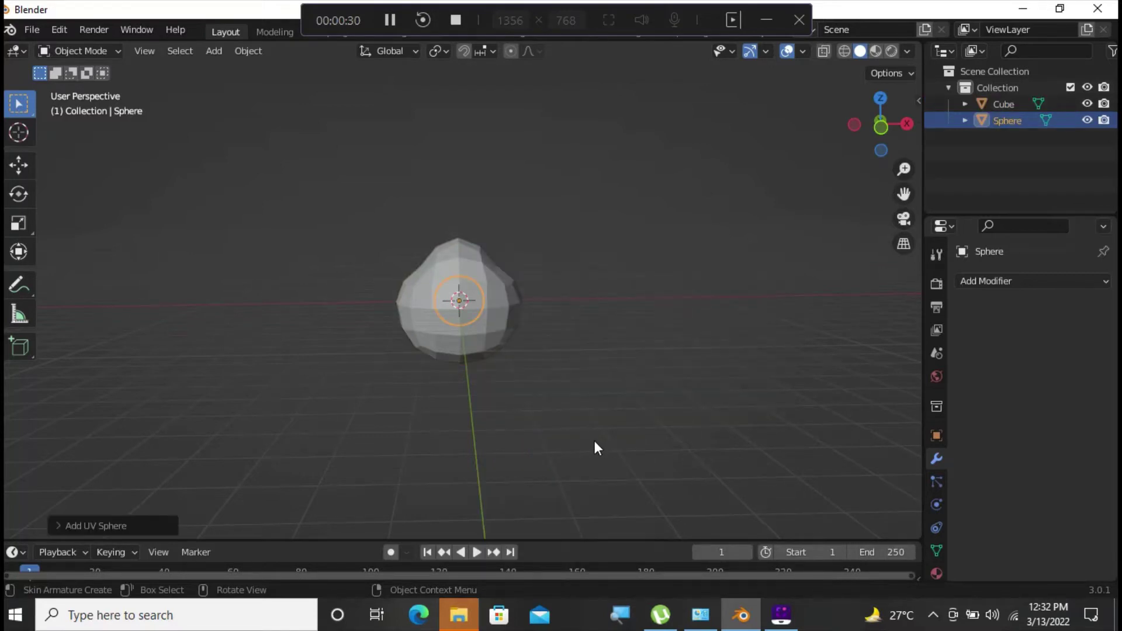
key(s)
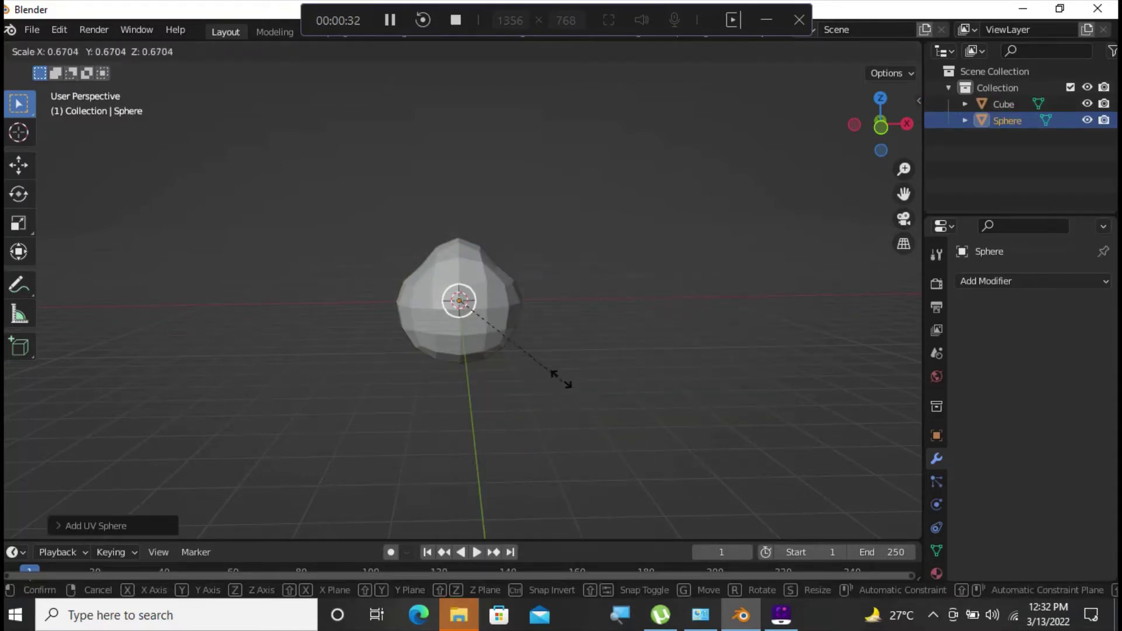
click(561, 380)
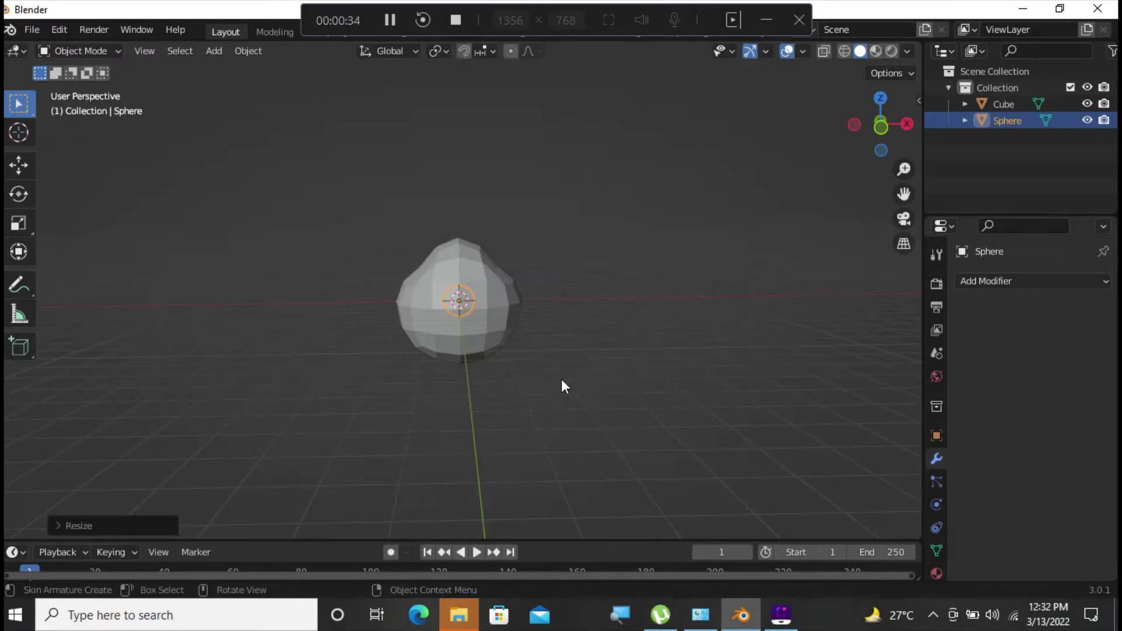
Move the small sphere out of the body's center to its front surface, then offset it toward negative X as an eye.
middle_drag(561, 380, 764, 406)
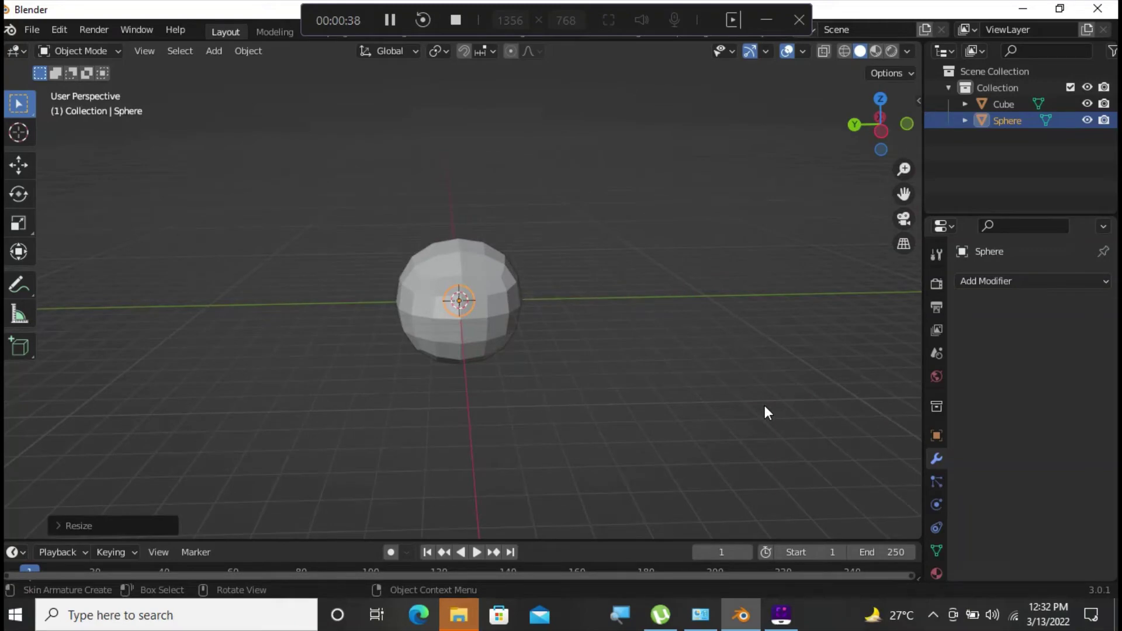
key(g)
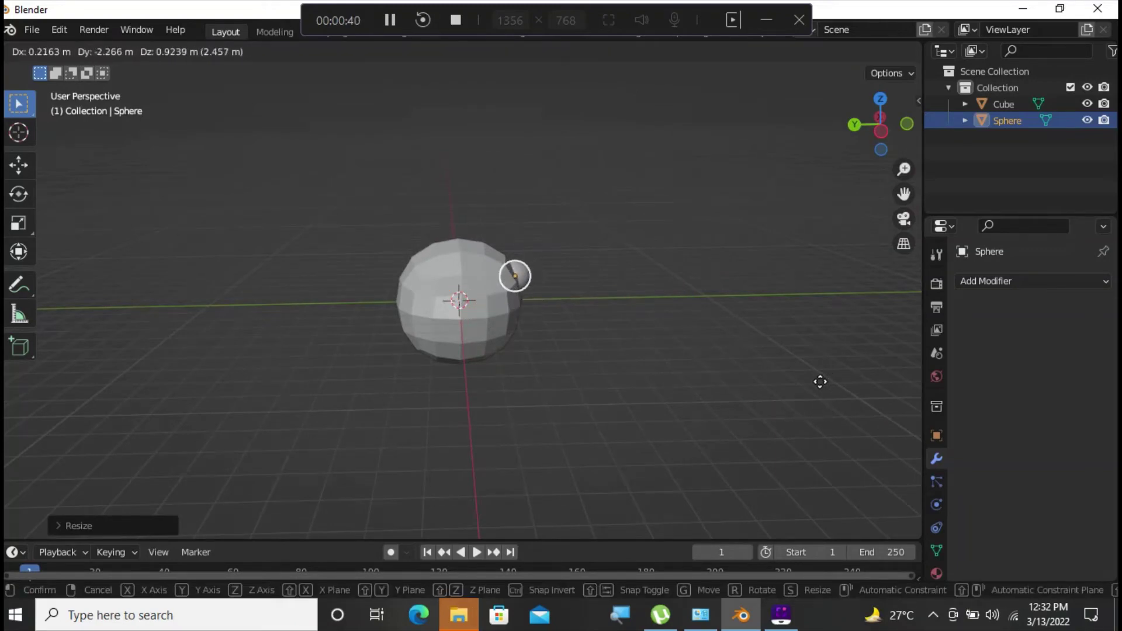
click(818, 393)
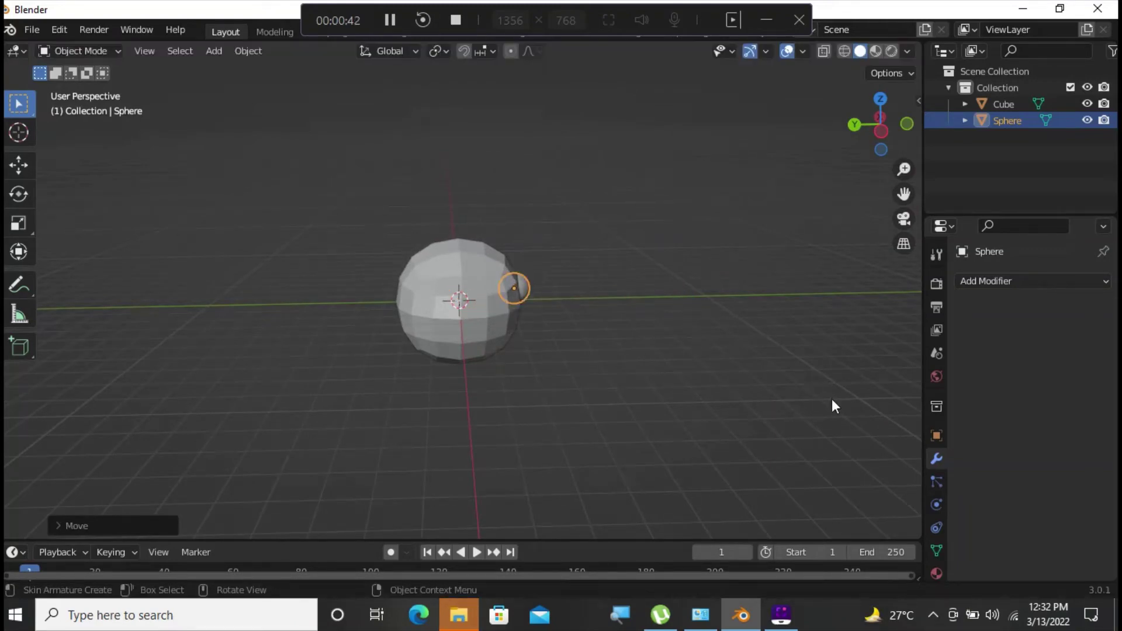
middle_drag(828, 398, 641, 401)
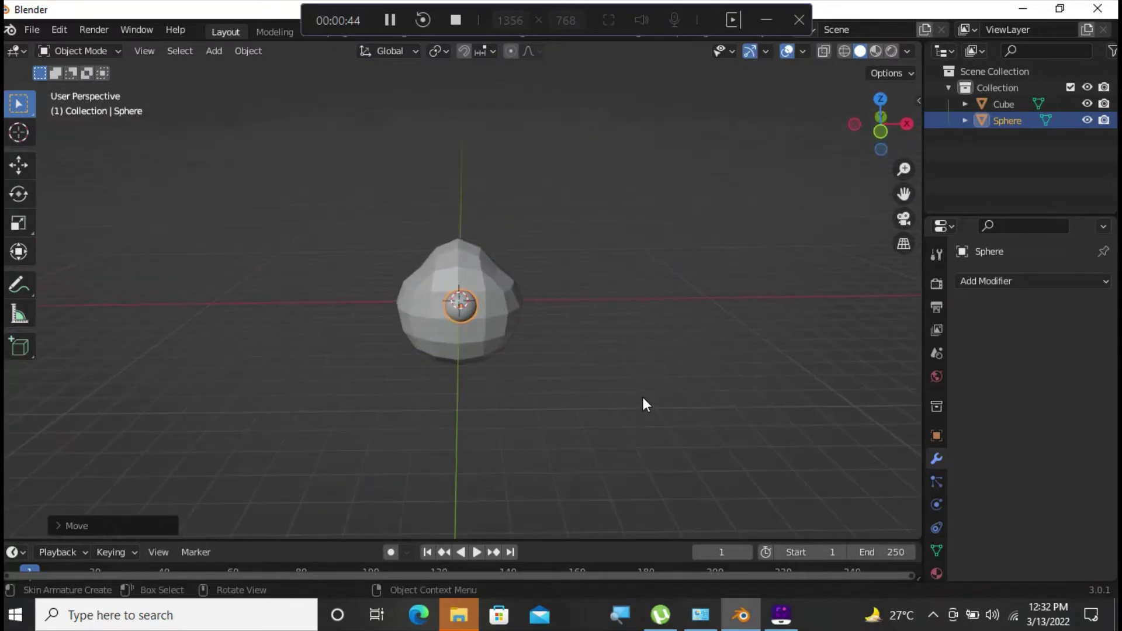
key(g)
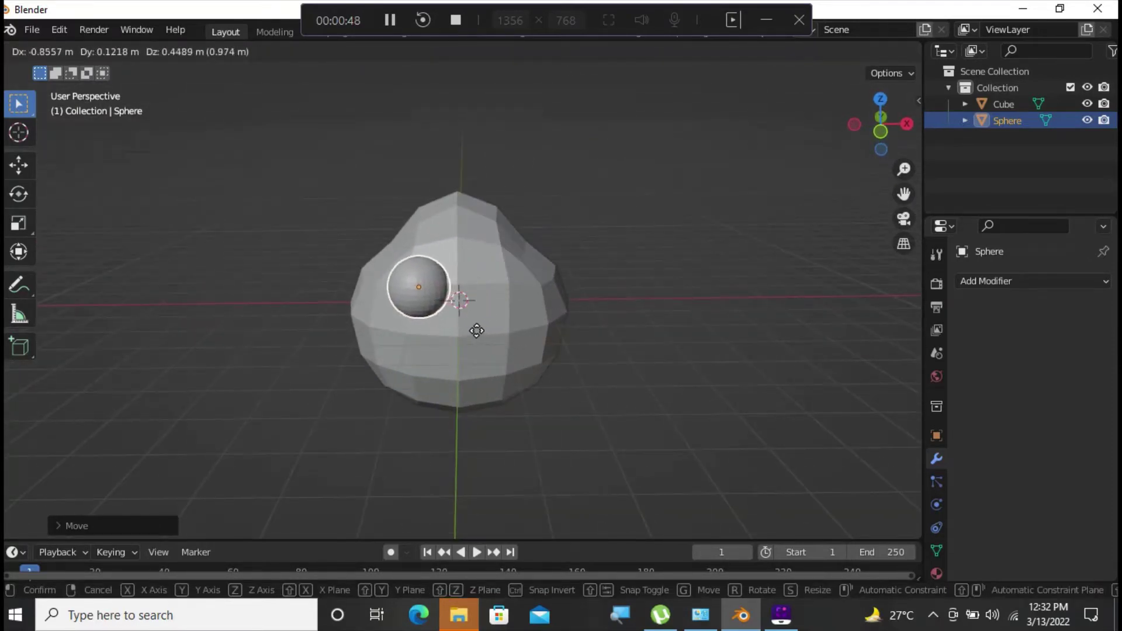
click(472, 338)
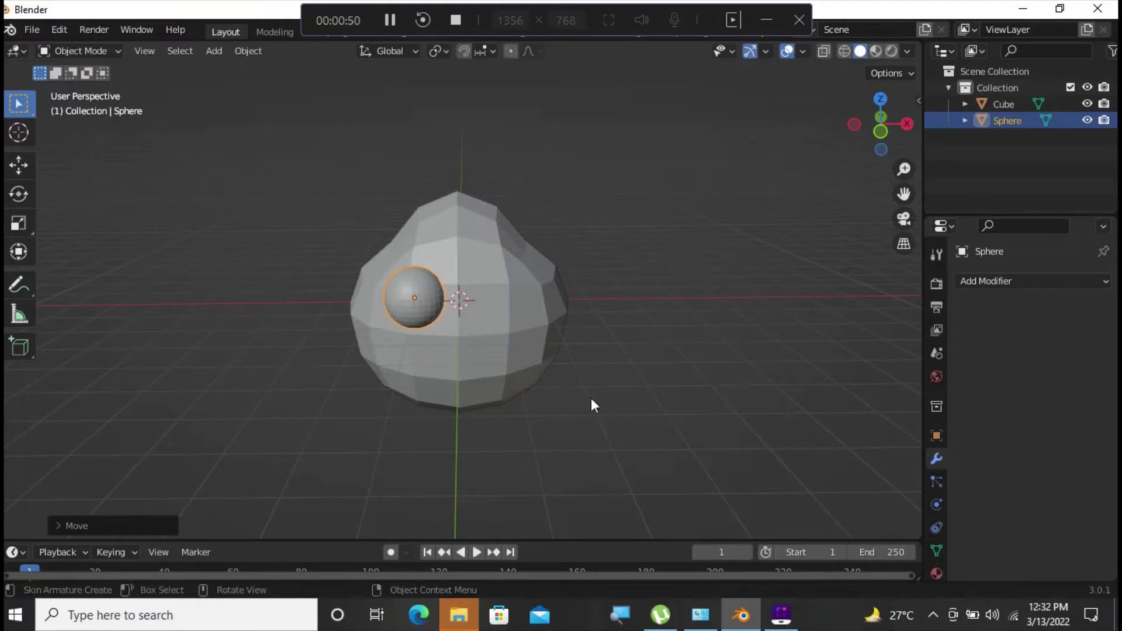
Use the Move tool to sink the eye sphere slightly into the body along Y and shift it slightly inward along X.
middle_drag(590, 397, 763, 399)
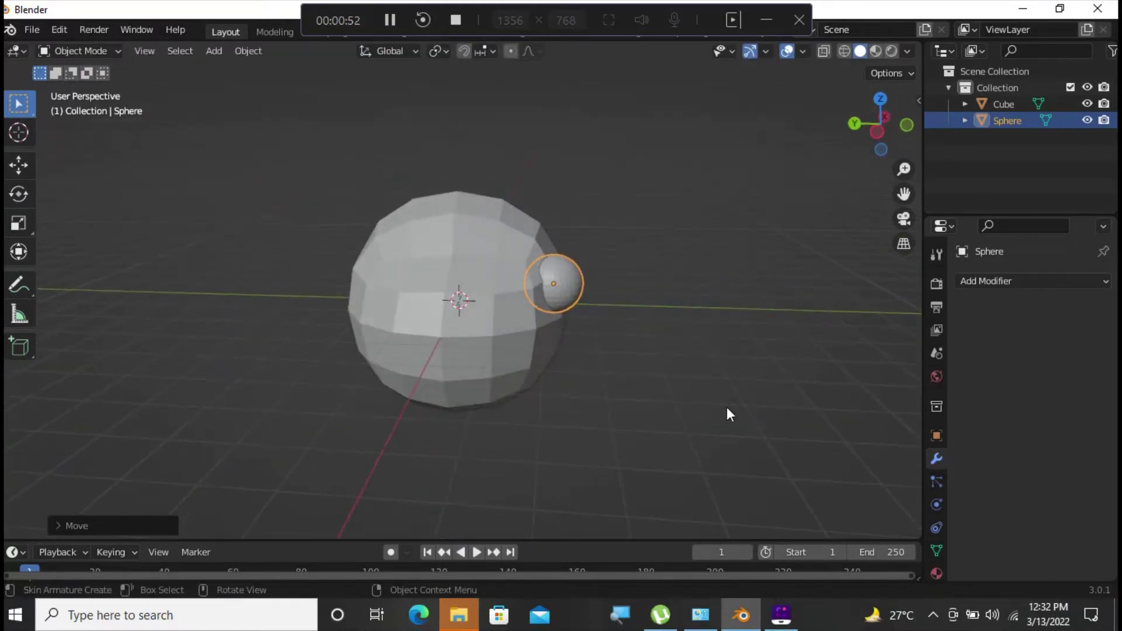
click(468, 362)
click(20, 172)
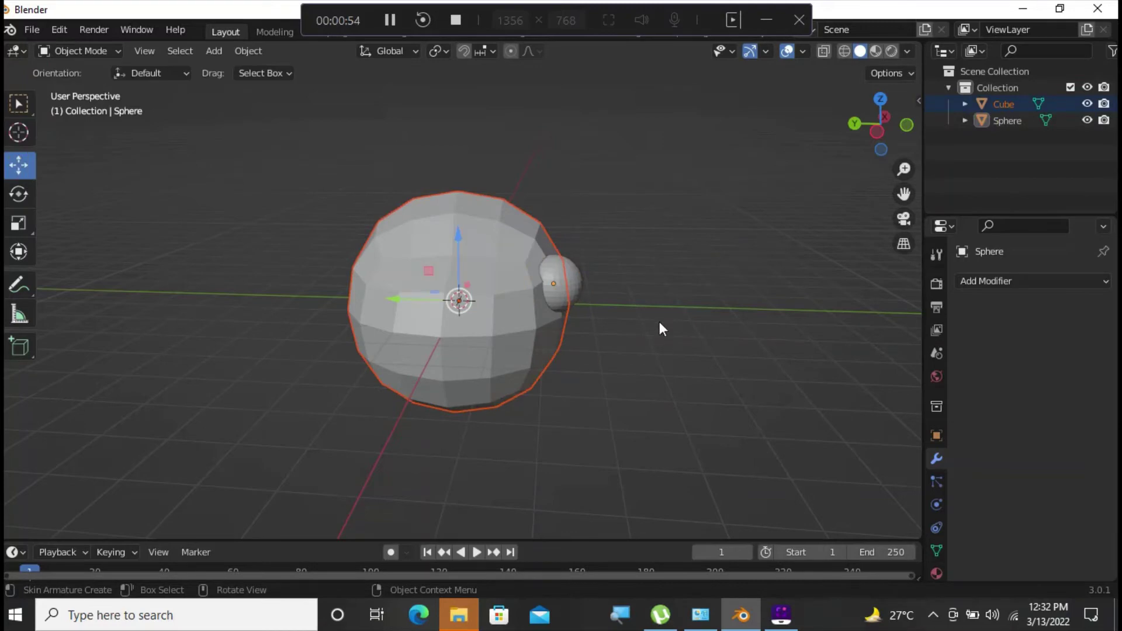
click(942, 120)
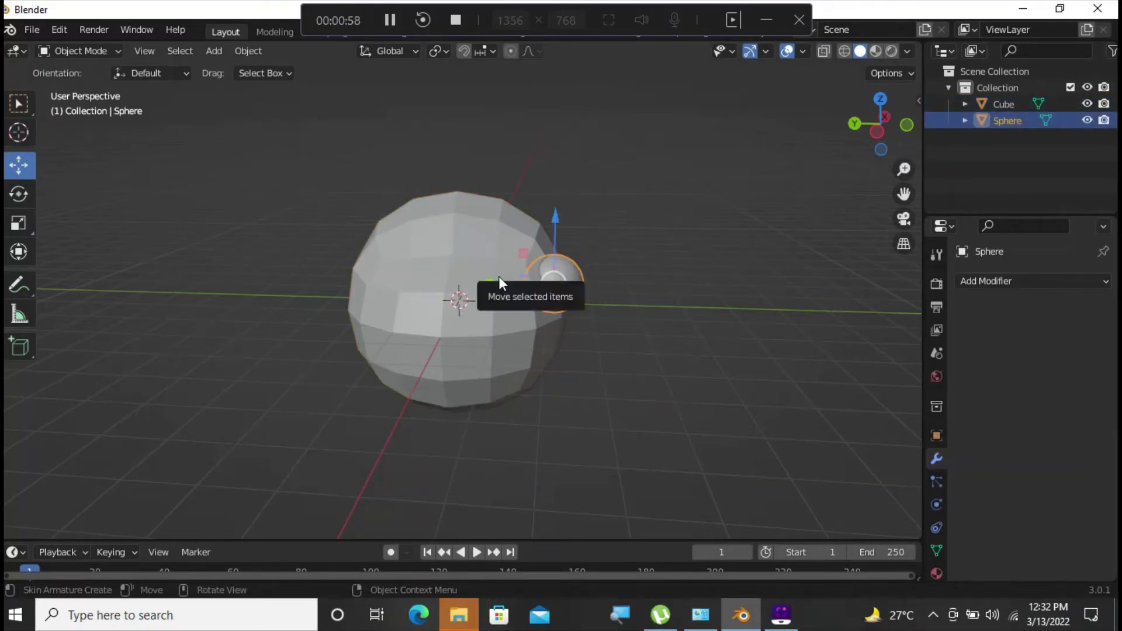
drag(500, 277, 486, 280)
middle_drag(769, 352, 615, 371)
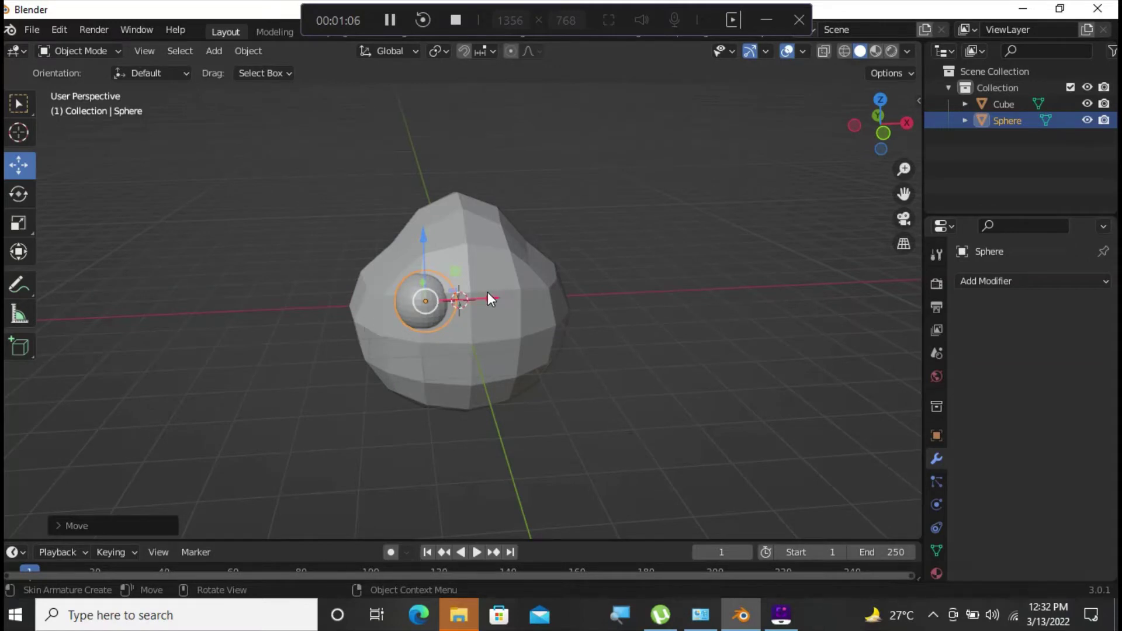
drag(488, 292, 493, 298)
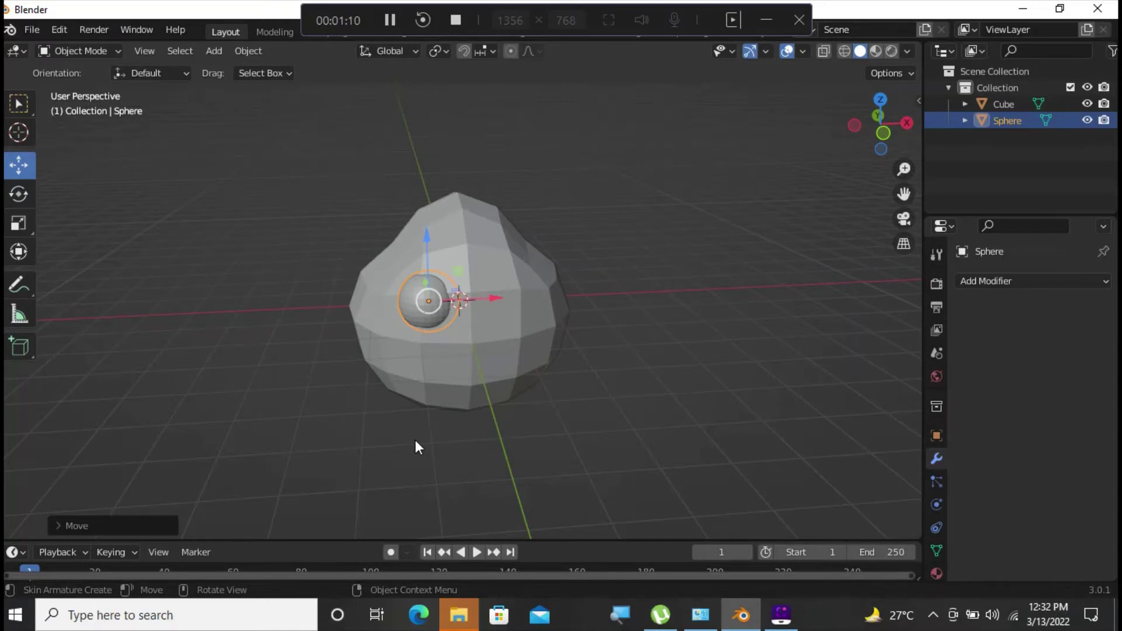
Rotate the eye sphere freely in trackball mode by about 60 degrees.
key(r)
key(r)
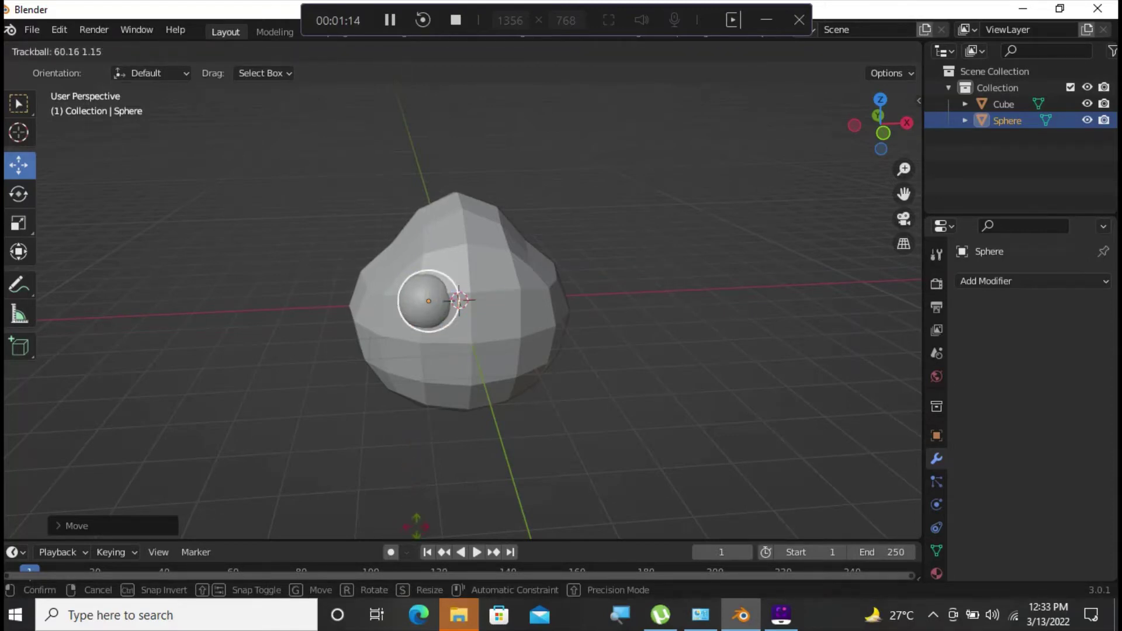
click(422, 537)
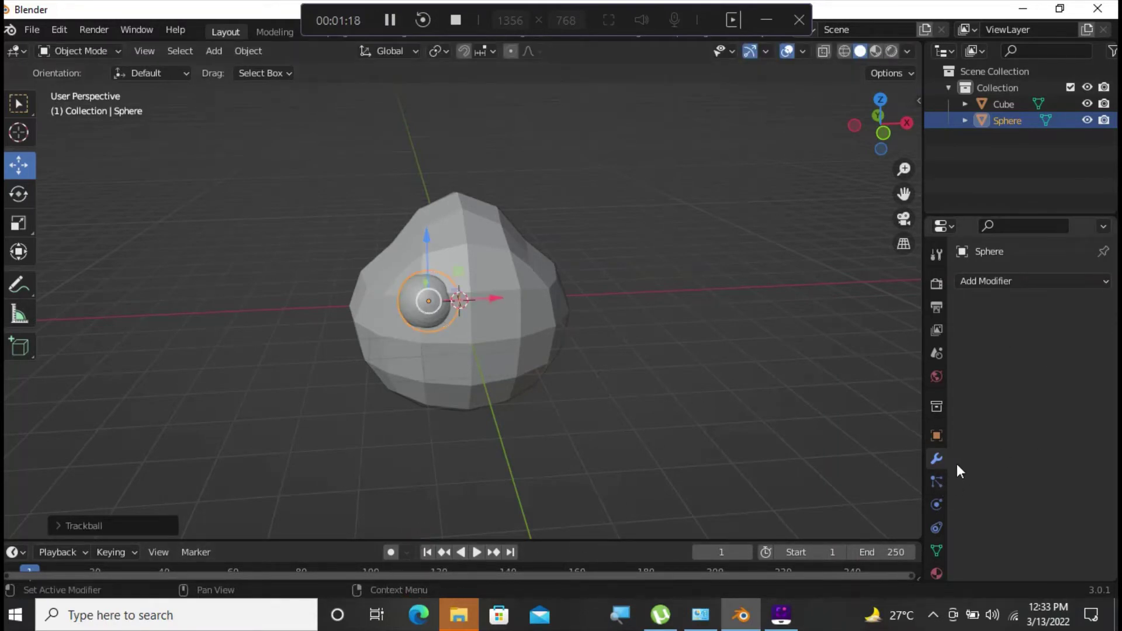
Add a Mirror modifier to the eye sphere on the X axis, with the Cube body as mirror object.
click(988, 277)
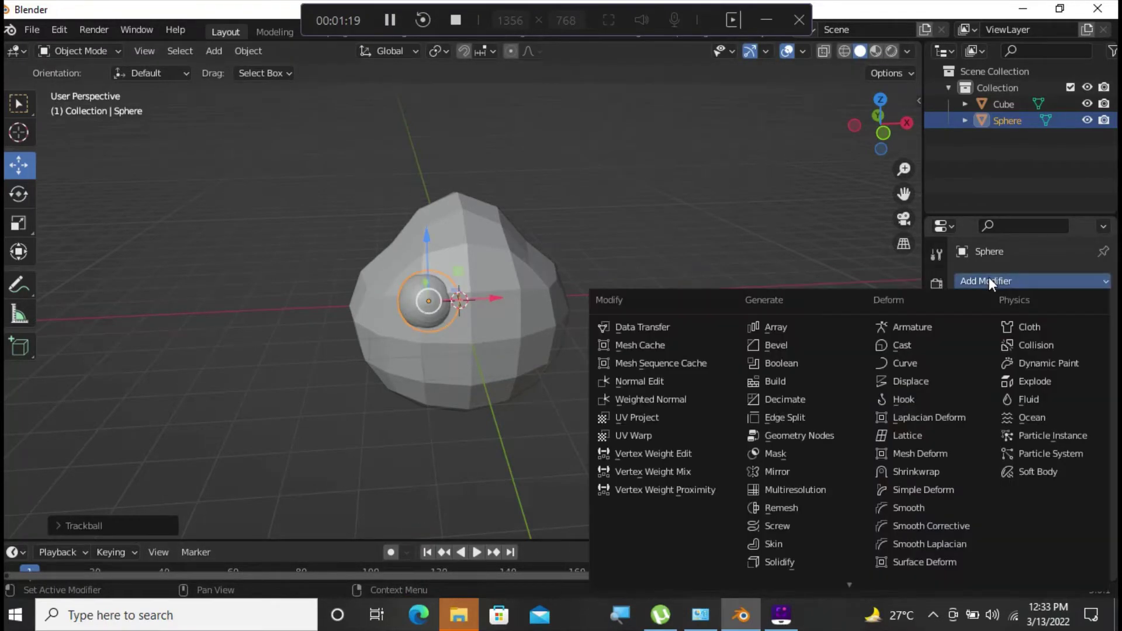
click(792, 471)
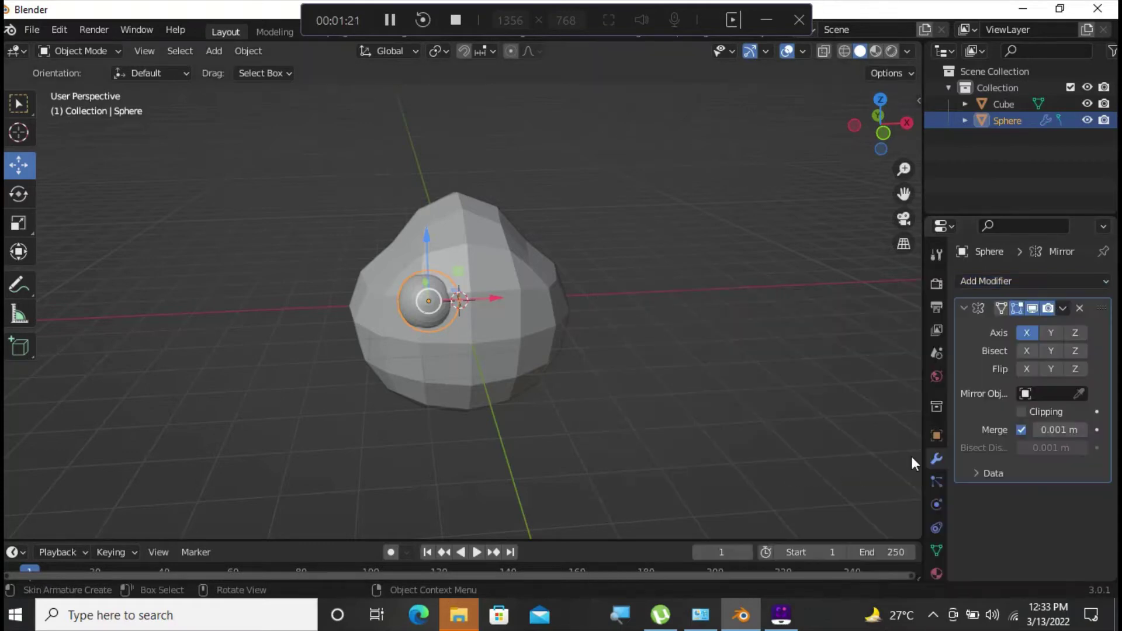
click(1078, 394)
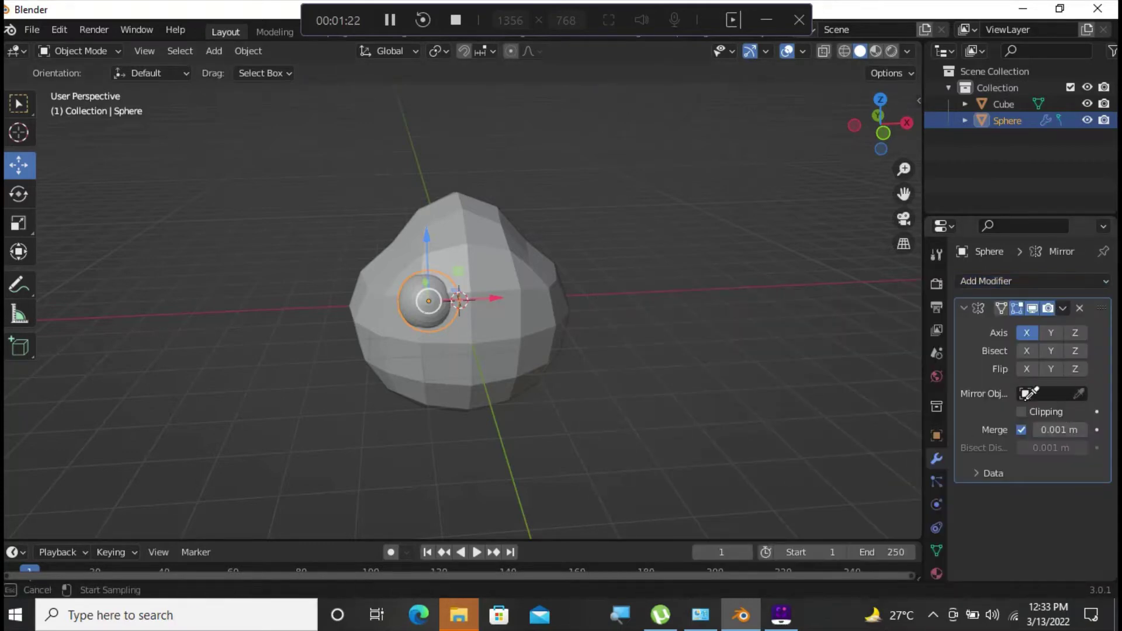
click(514, 292)
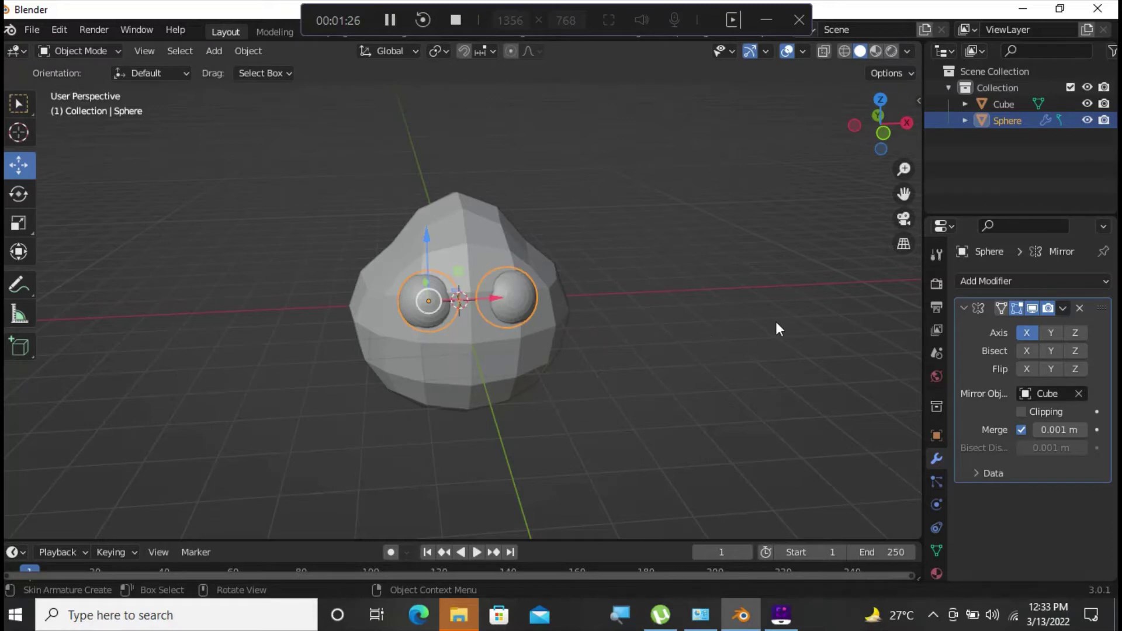
middle_drag(731, 325, 719, 328)
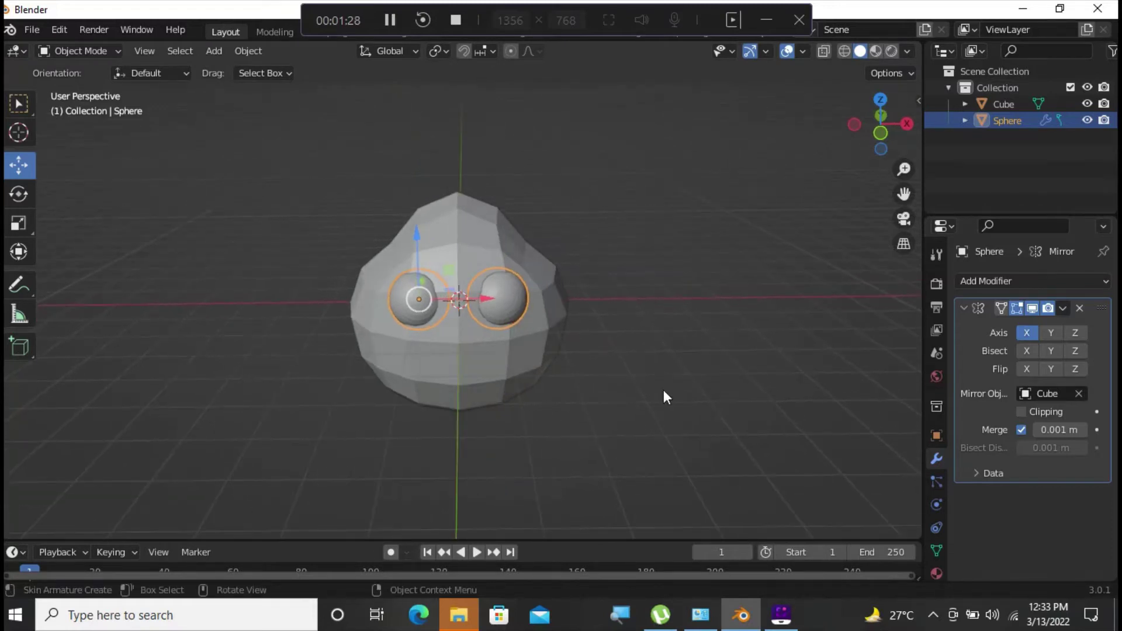
scroll(664, 388, up, 2)
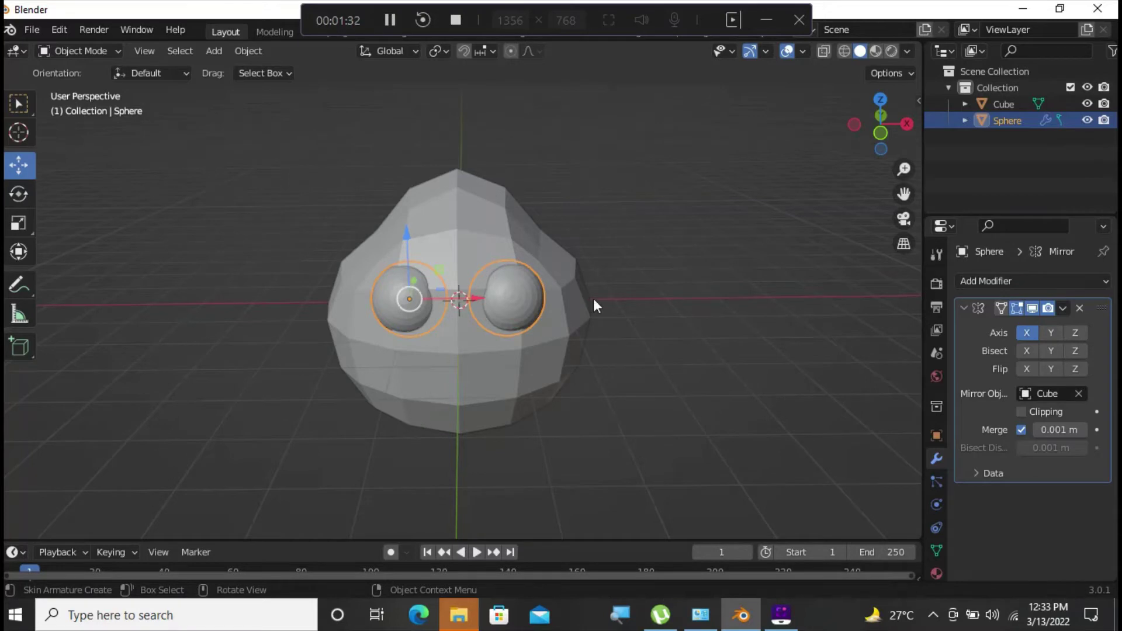
middle_drag(594, 298, 593, 298)
click(453, 23)
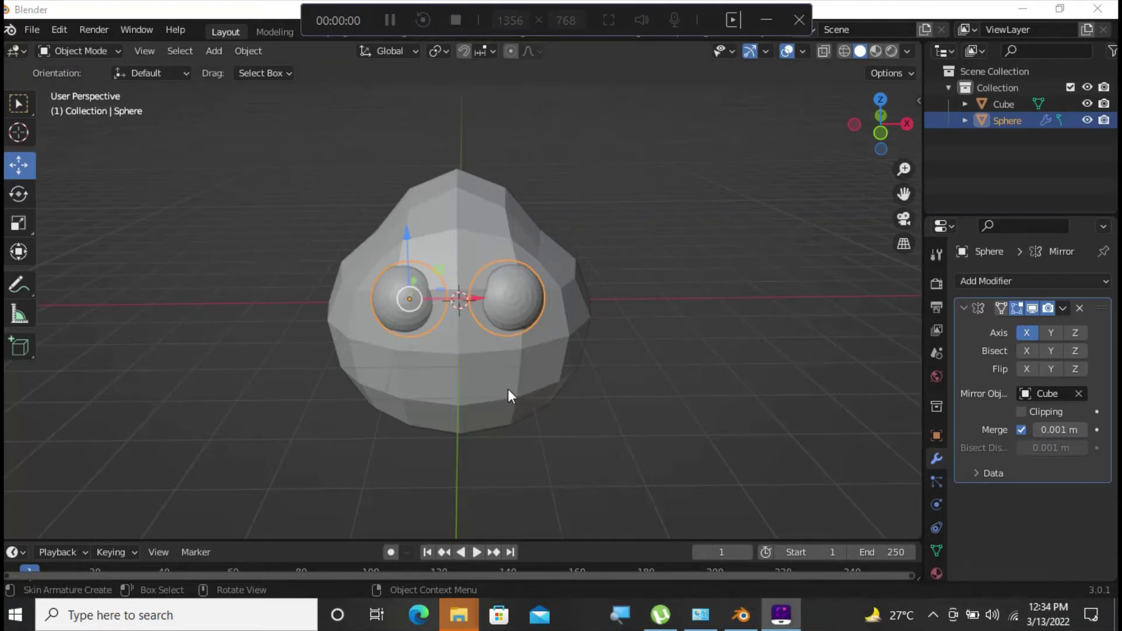
Move the mirrored eyes about 0.11 m inward and down, and rotate them freely in trackball mode.
middle_drag(508, 389, 510, 371)
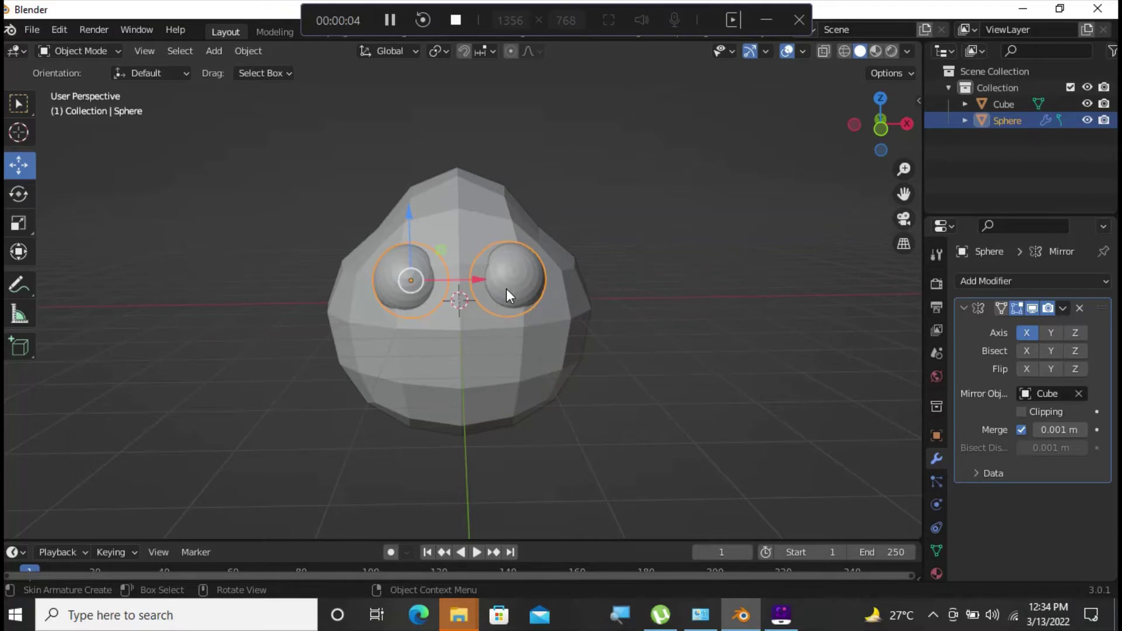
key(g)
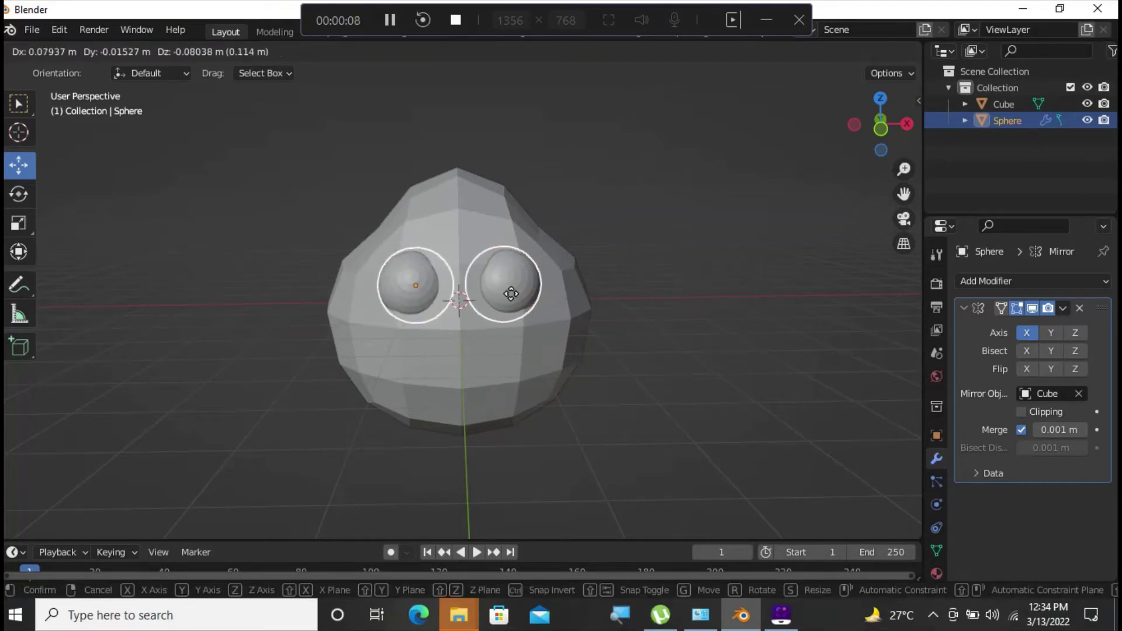
click(511, 293)
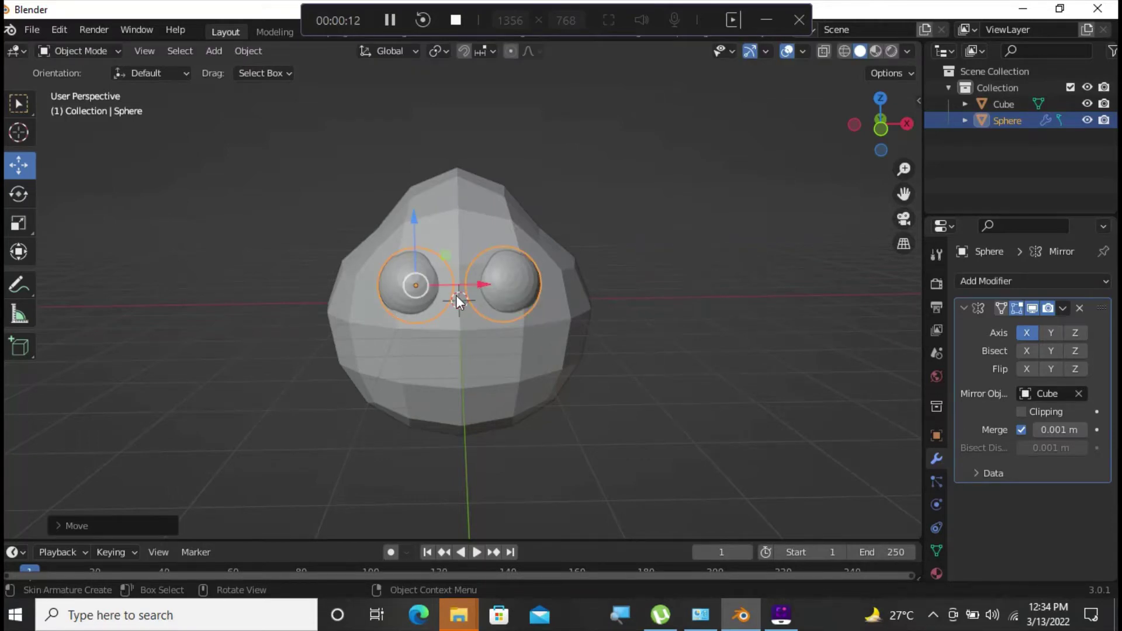
key(r)
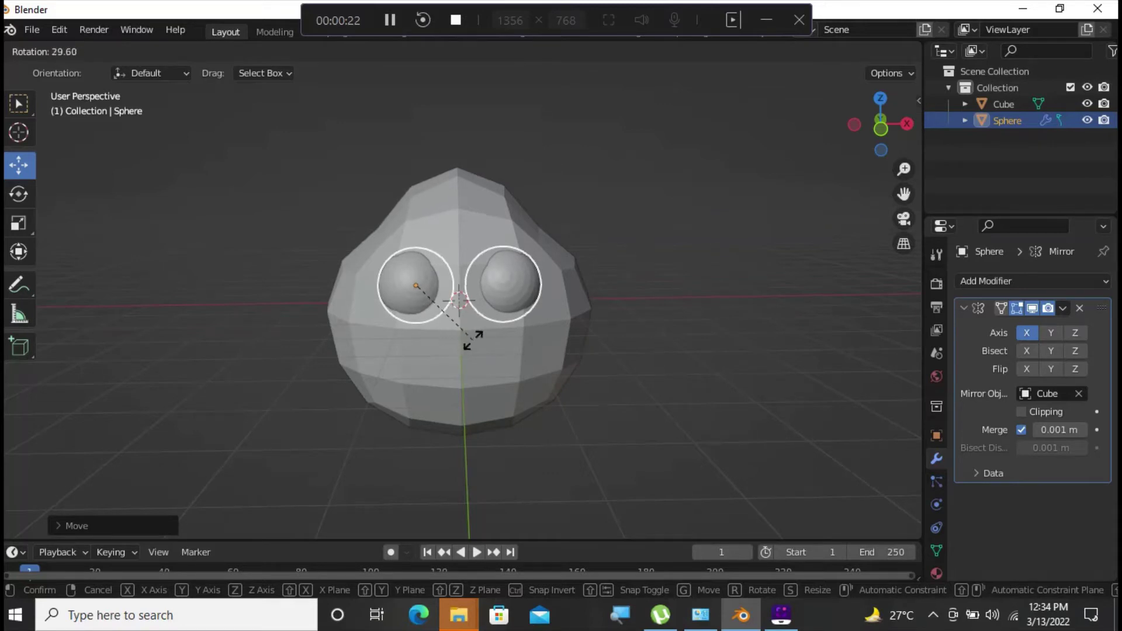
key(r)
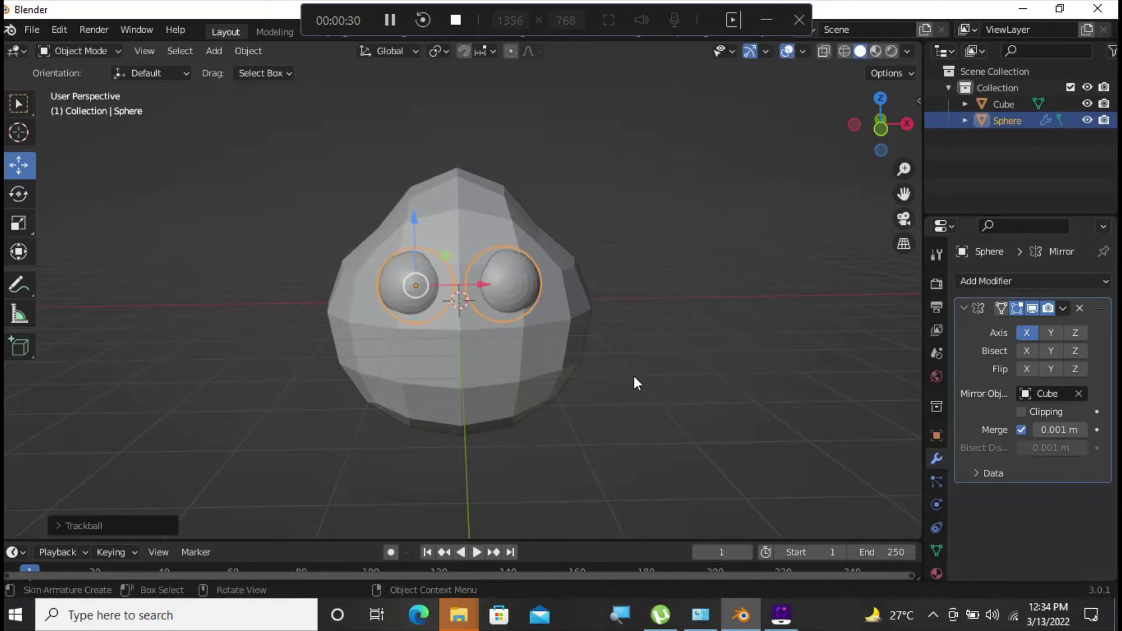
Add a second UV sphere at the body's center and scale it down to about a third of its size.
key(shift+a)
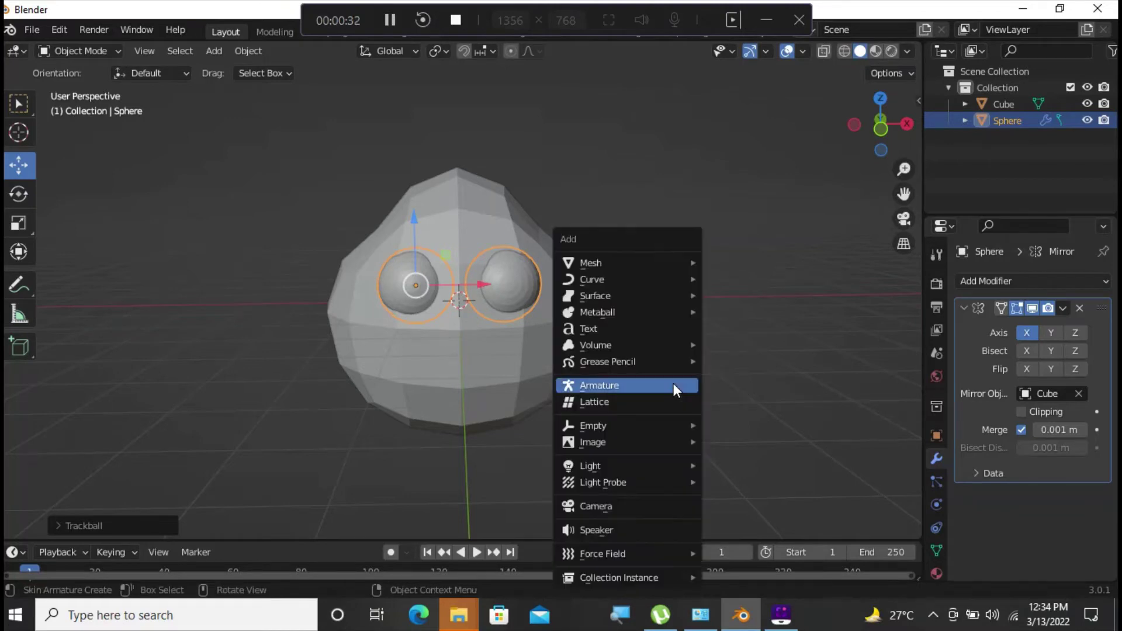
mouse_move(636, 263)
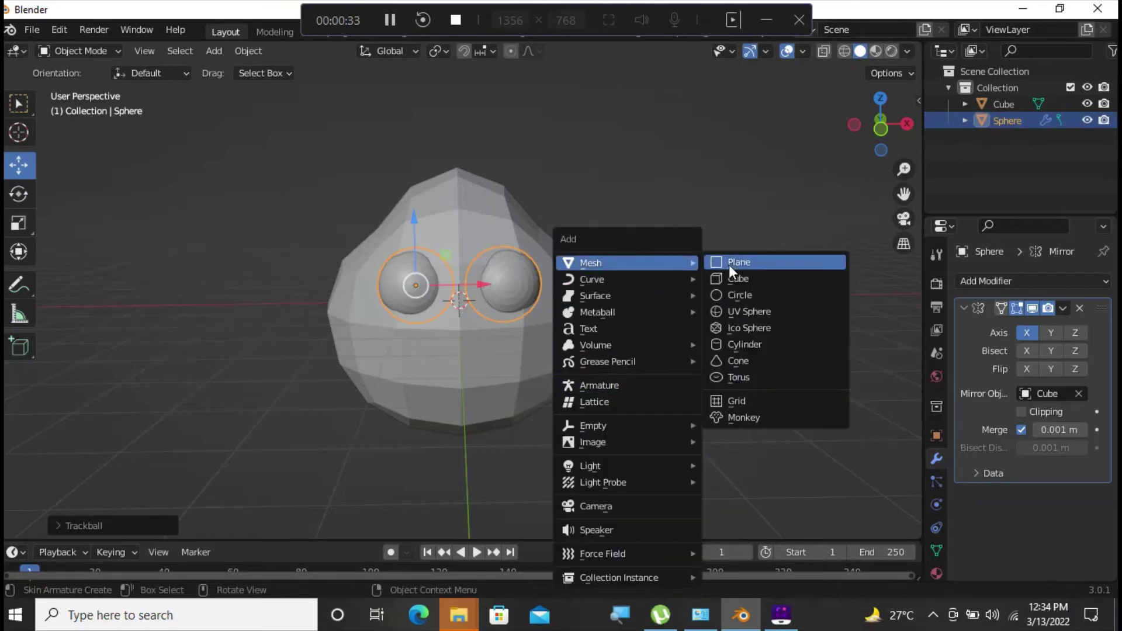
click(739, 307)
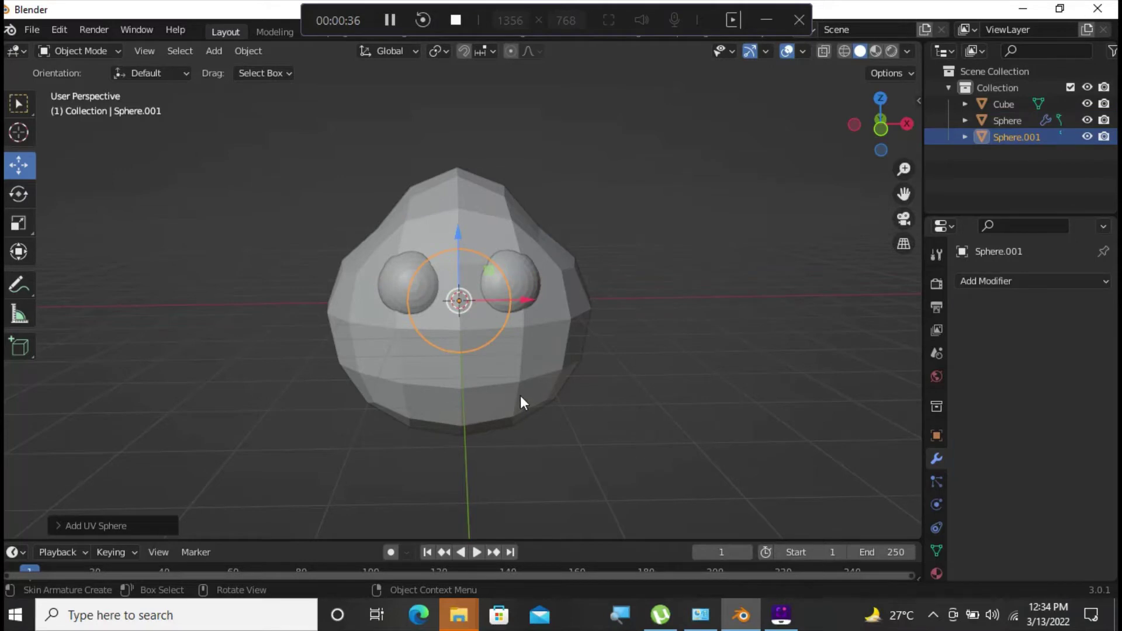
key(s)
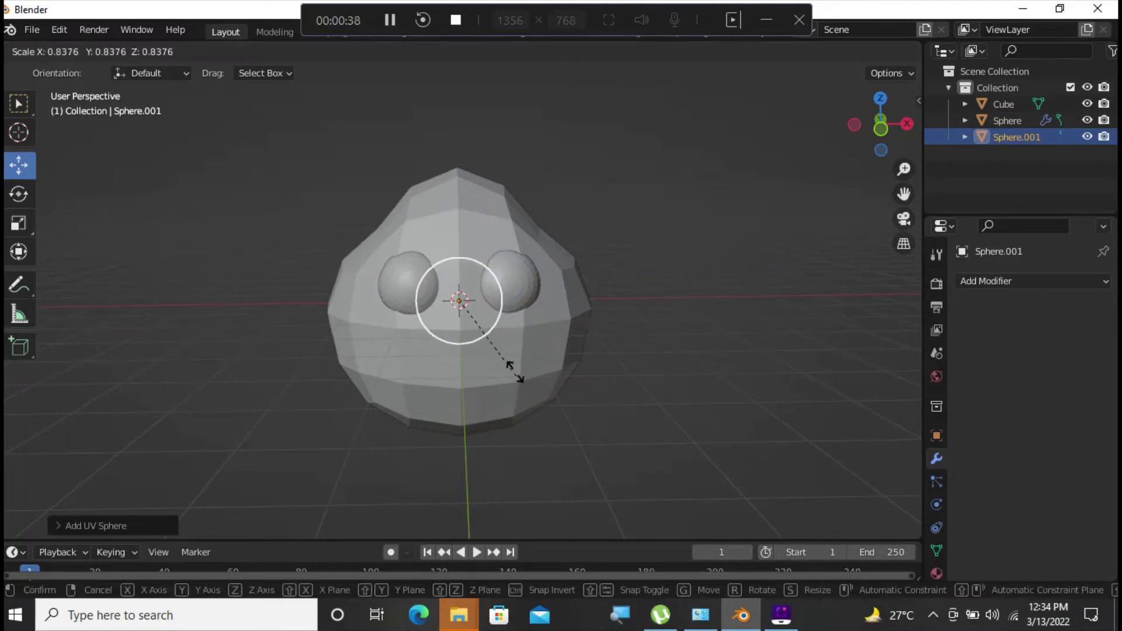
click(491, 320)
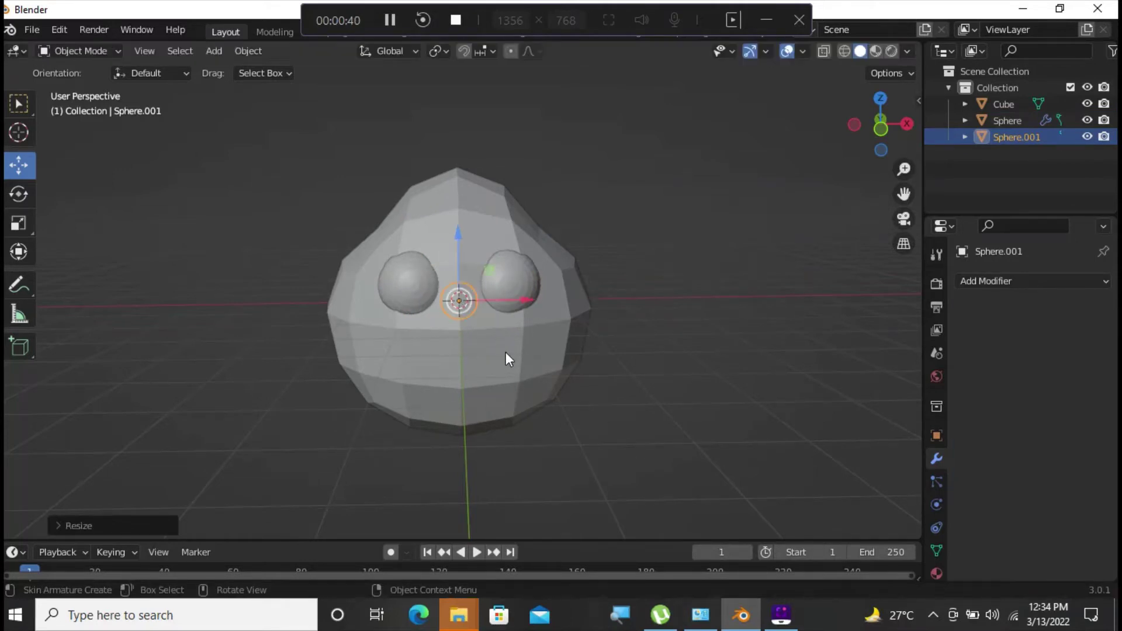
Move the new small sphere out of the body and place it against the front of the negative-X eye as a pupil.
middle_drag(512, 360, 685, 360)
key(g)
click(845, 355)
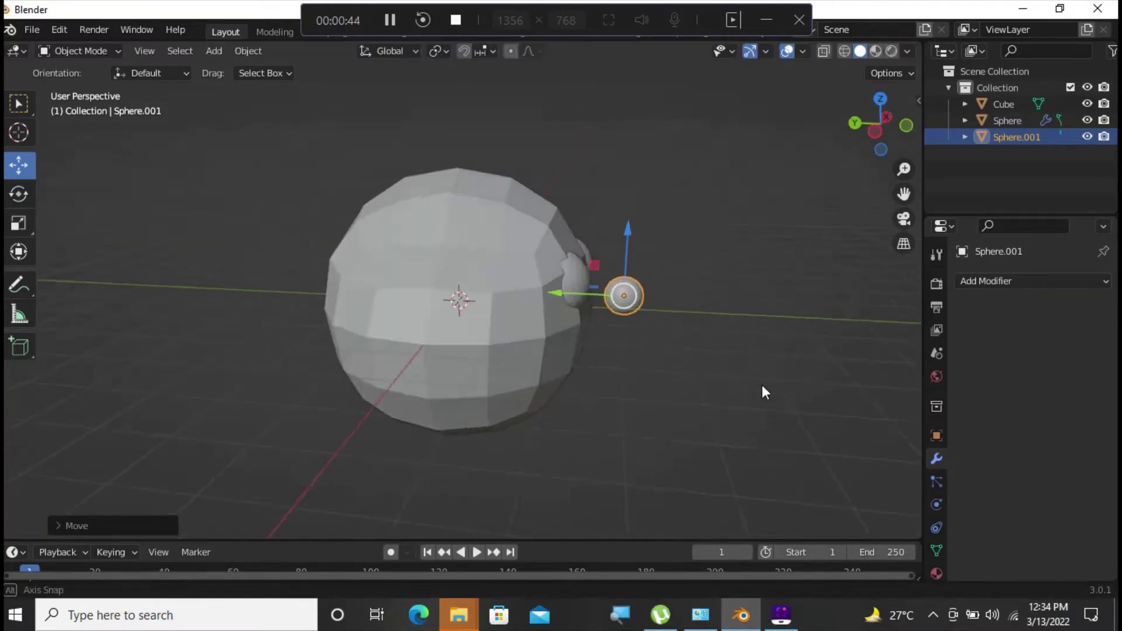
middle_drag(763, 393, 789, 376)
key(g)
click(609, 310)
key(g)
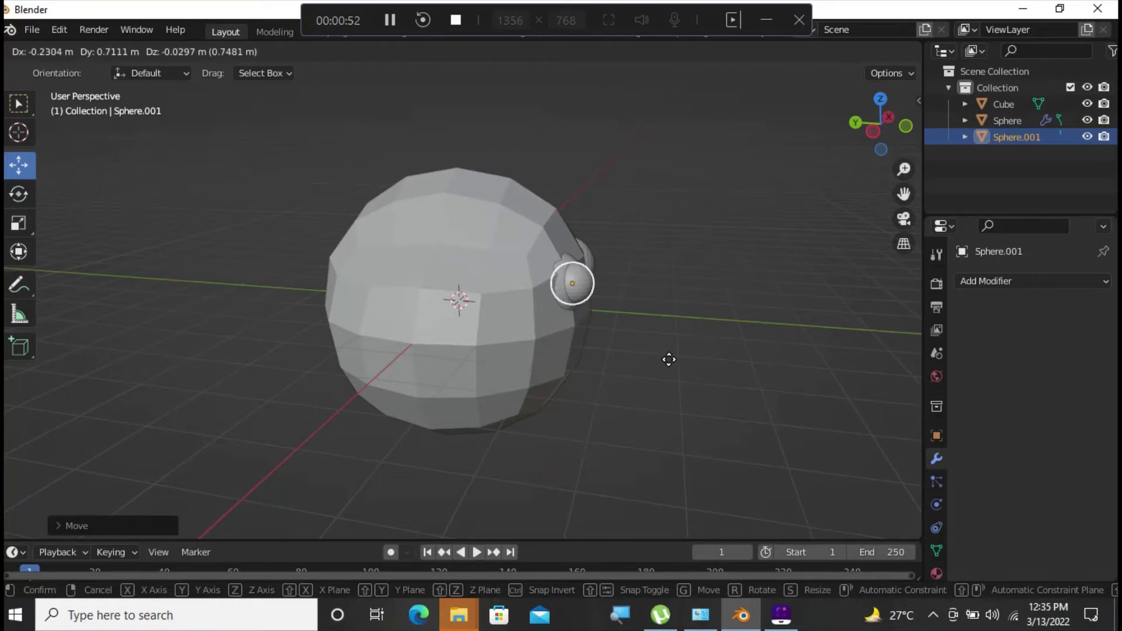
click(669, 361)
Move the pupil sphere about 0.09 m toward the center of the negative-X eye and scale it down to about 0.8.
middle_drag(701, 376, 611, 340)
scroll(564, 393, up, 2)
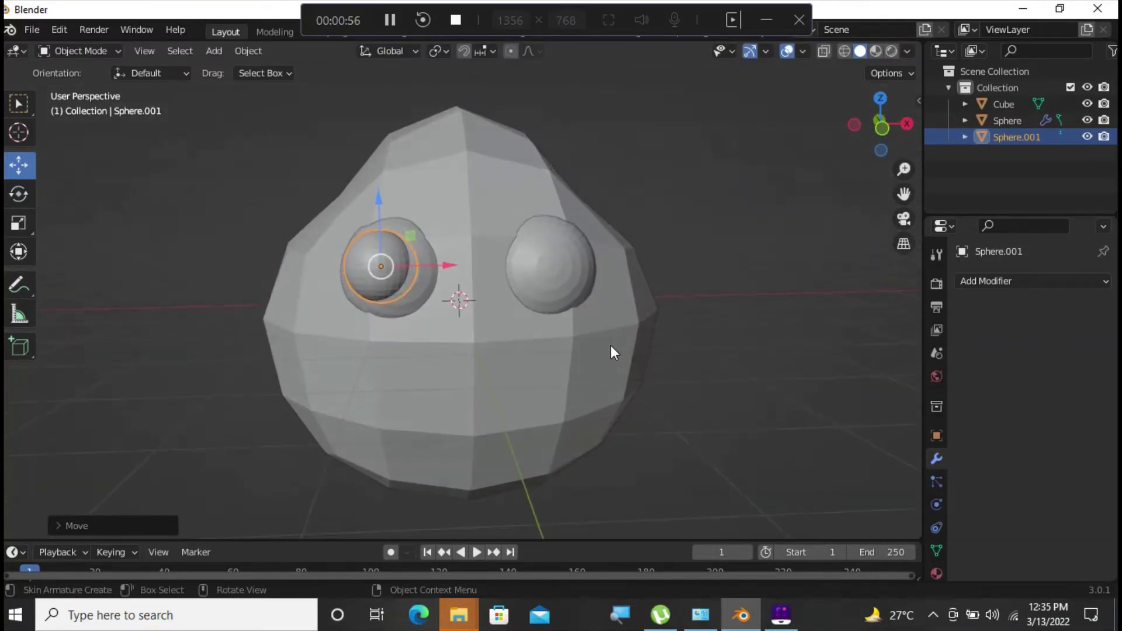
scroll(611, 345, down, 3)
key(g)
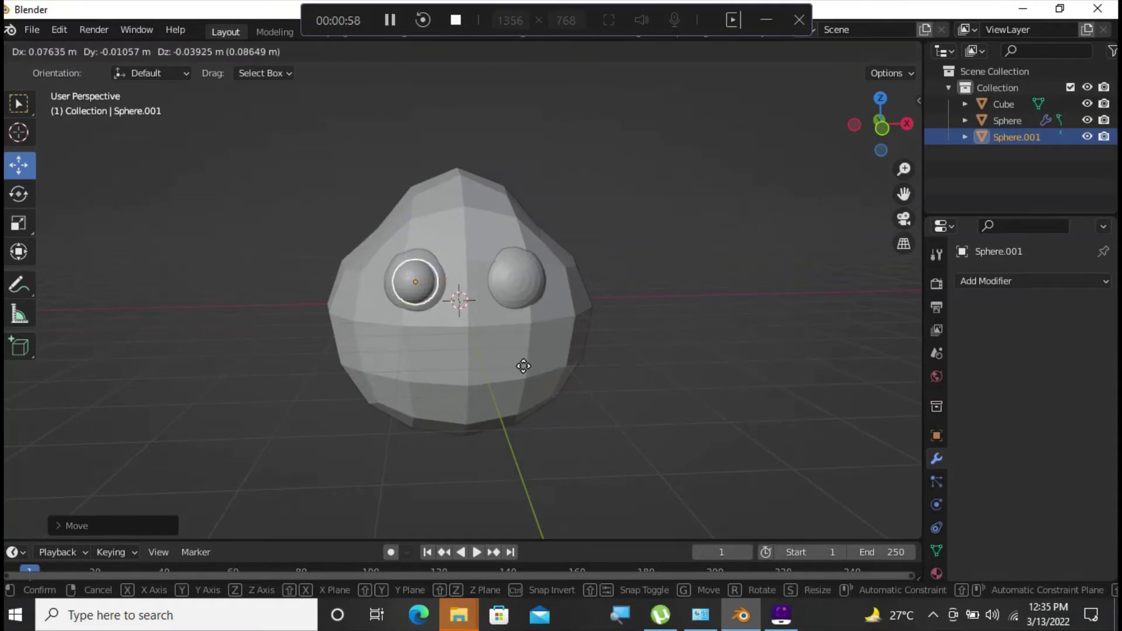
click(524, 366)
key(s)
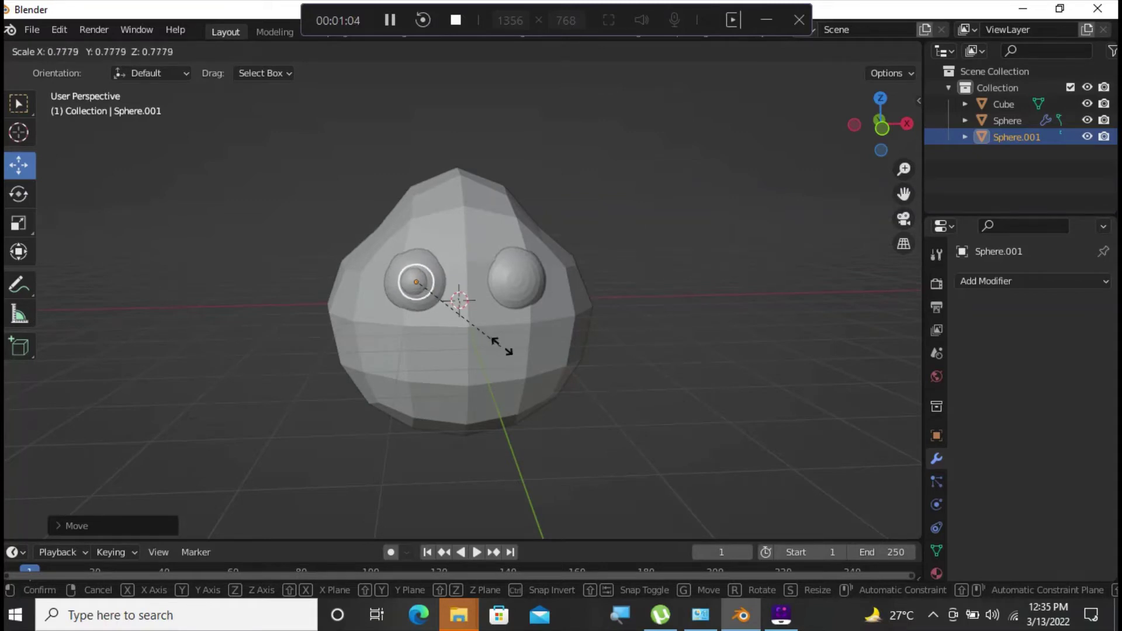
click(506, 354)
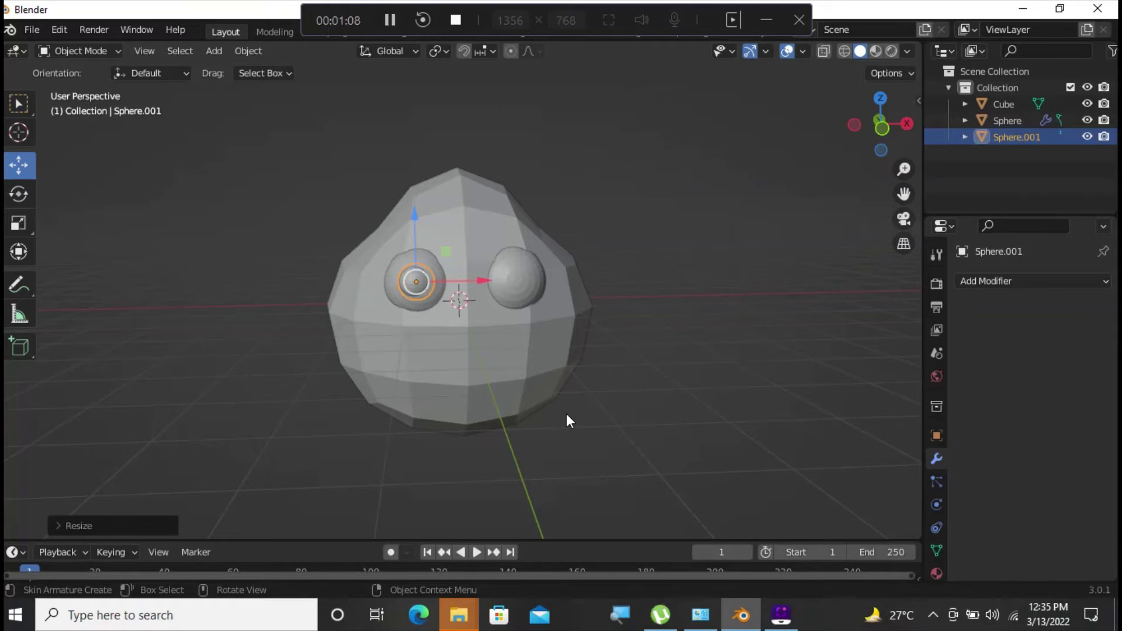
Rotate the pupil sphere freely in trackball mode until its pole faces forward.
key(r)
key(r)
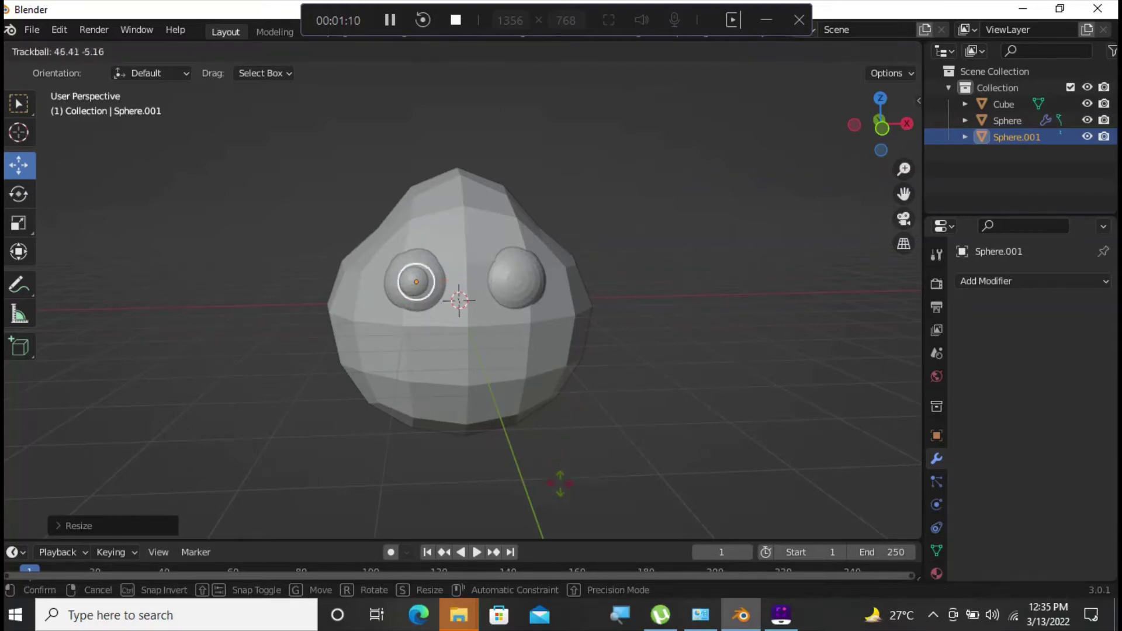
click(555, 453)
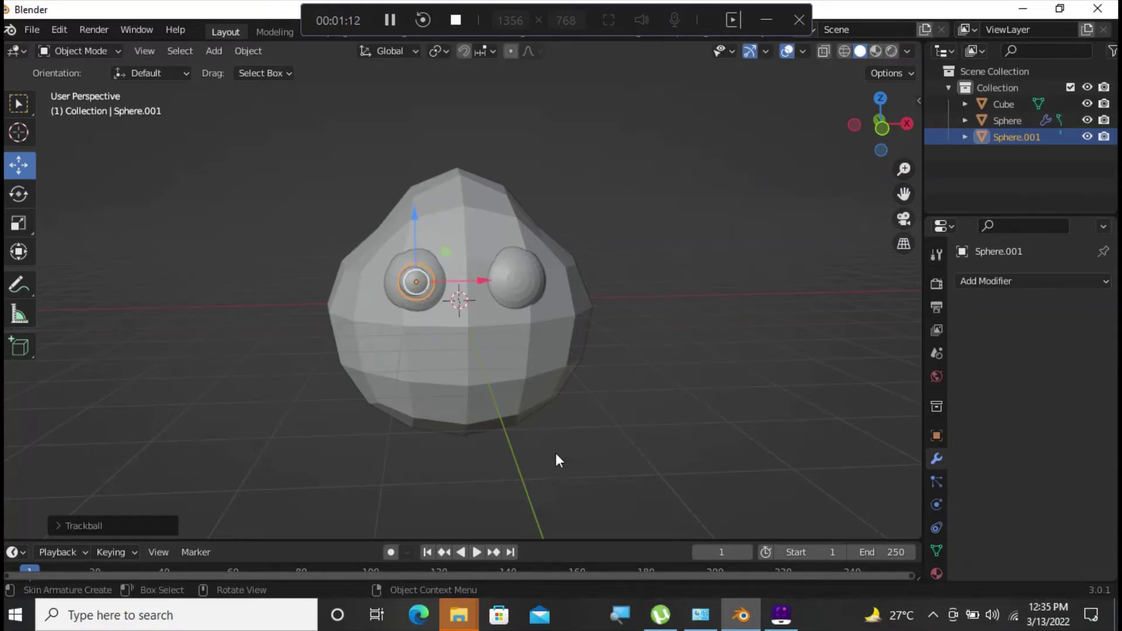
scroll(556, 454, up, 5)
key(r)
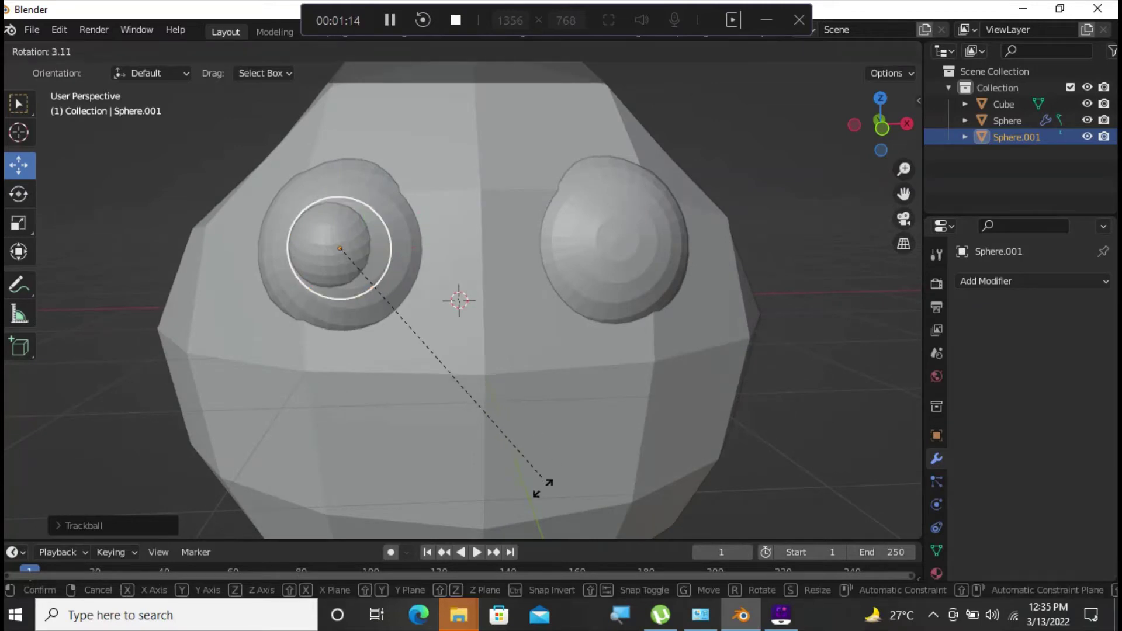
key(r)
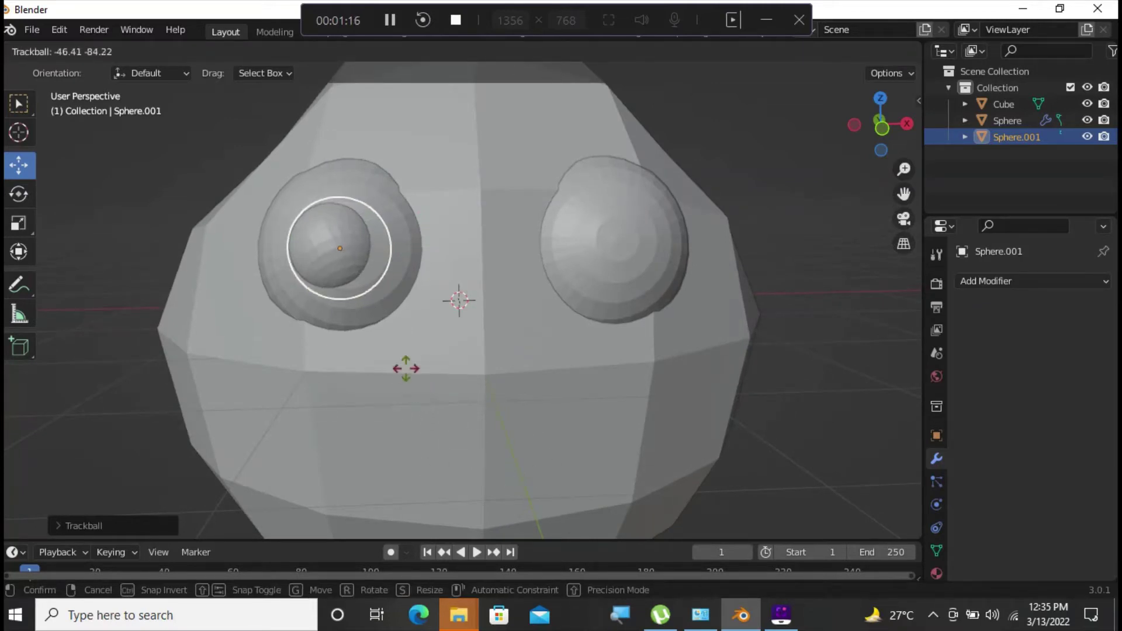
click(531, 251)
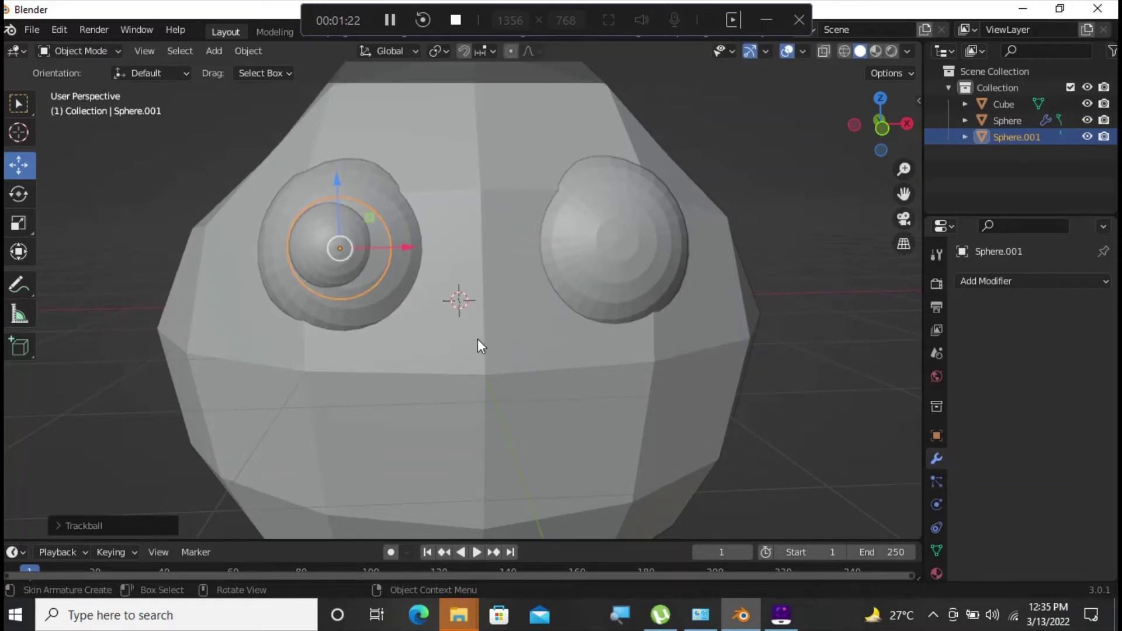
Duplicate the pupil sphere and move the copy along X onto the front of the positive-X eye.
key(shift+d)
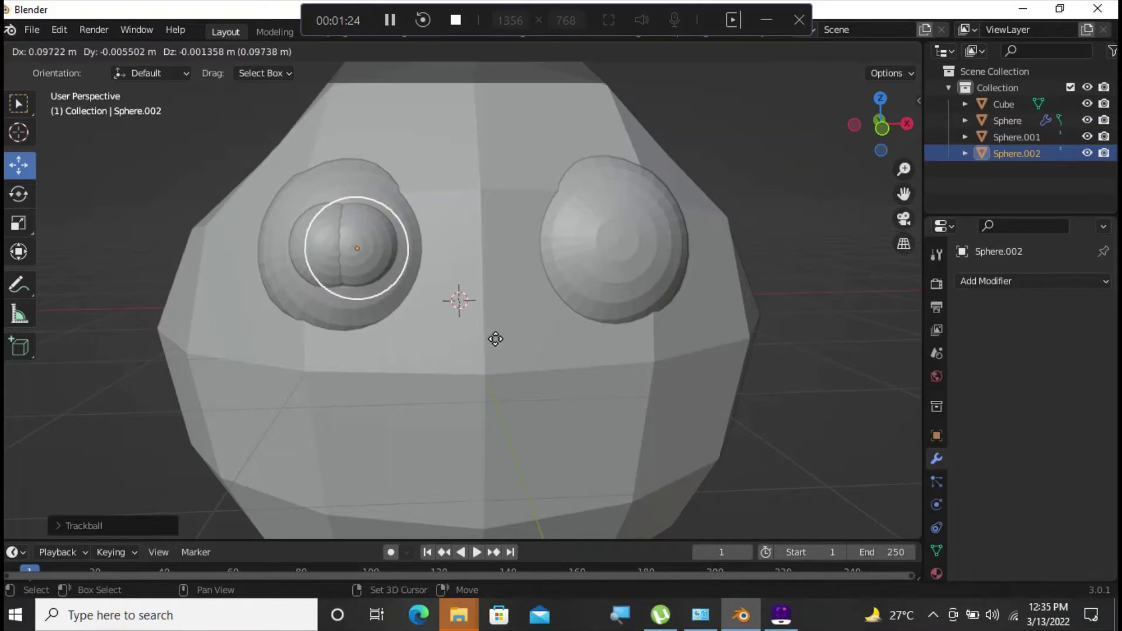
click(495, 339)
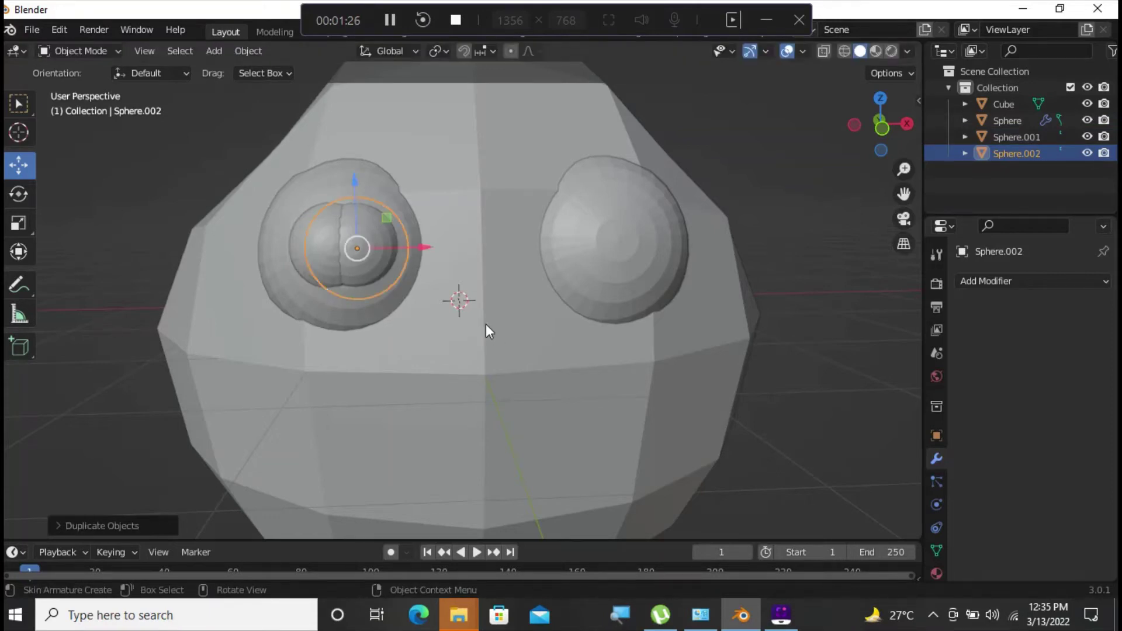
drag(409, 243, 669, 264)
click(670, 264)
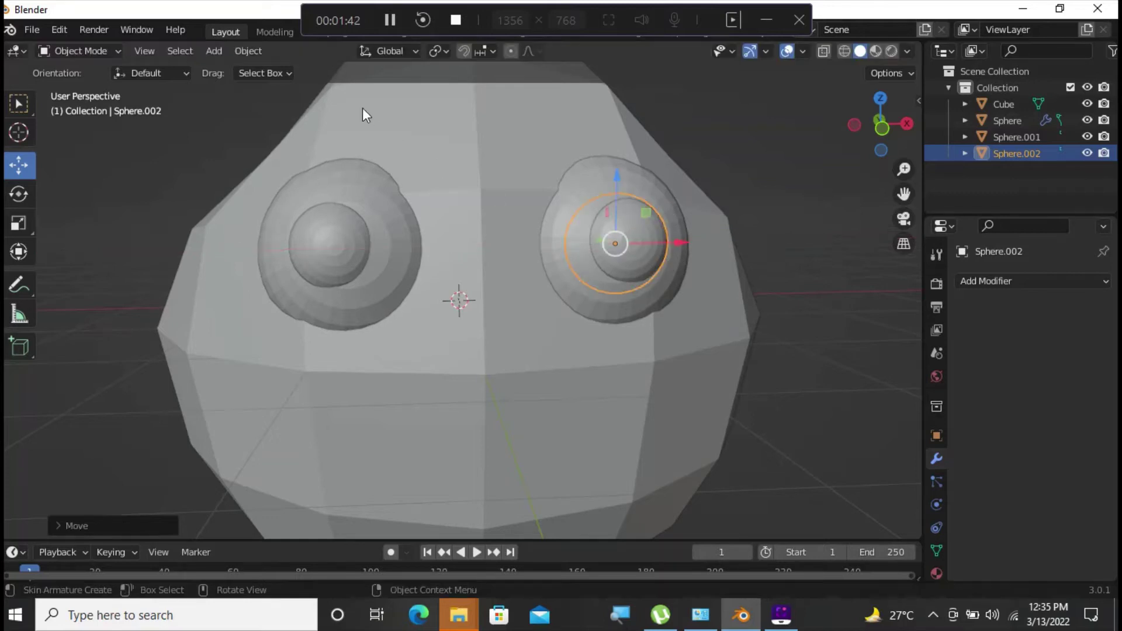
click(454, 21)
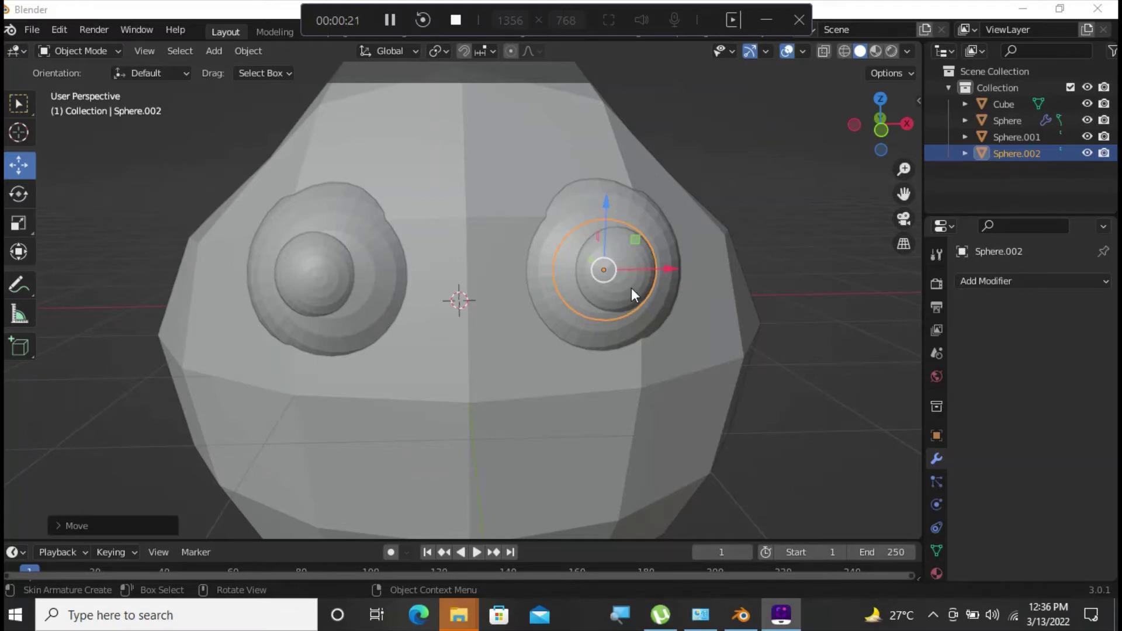
click(804, 303)
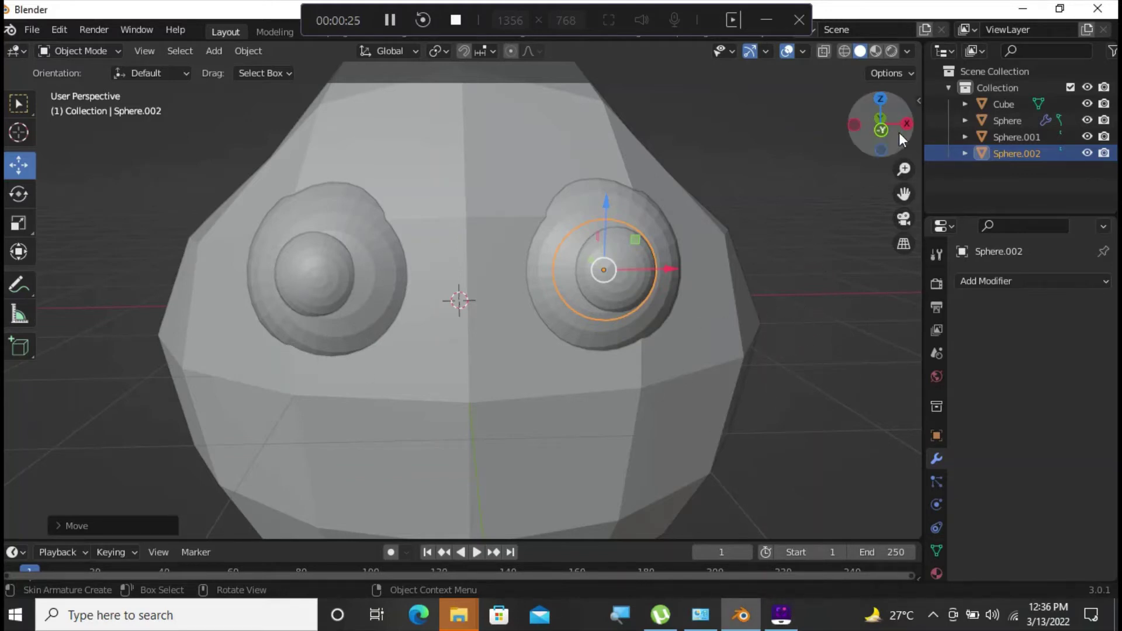
scroll(839, 416, down, 2)
scroll(837, 416, down, 2)
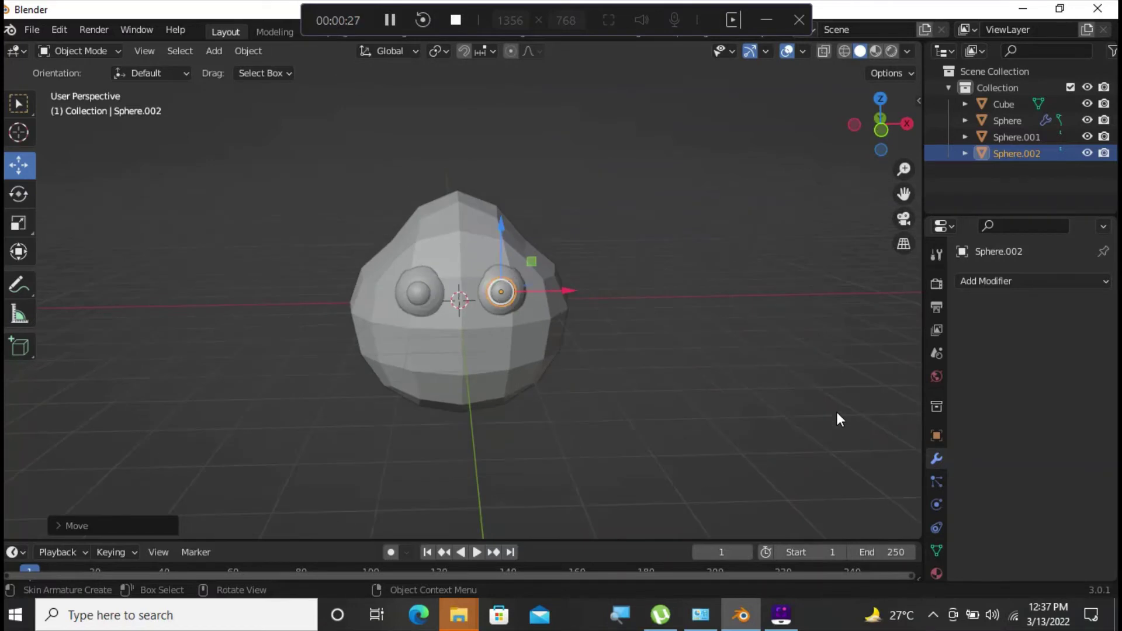
scroll(836, 412, up, 2)
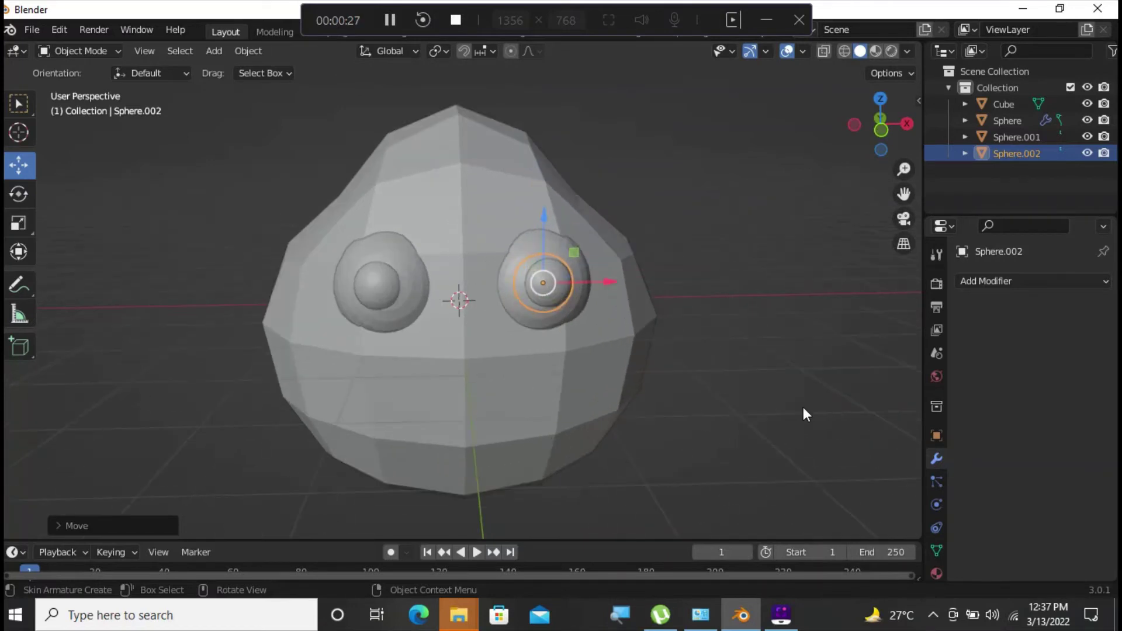
click(936, 134)
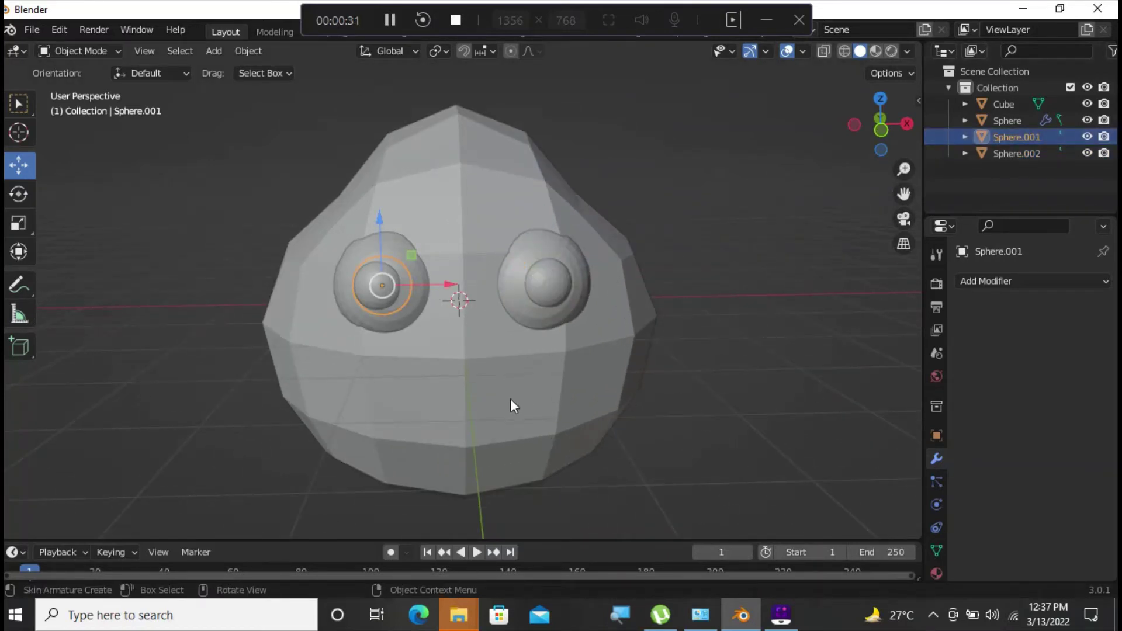
click(943, 107)
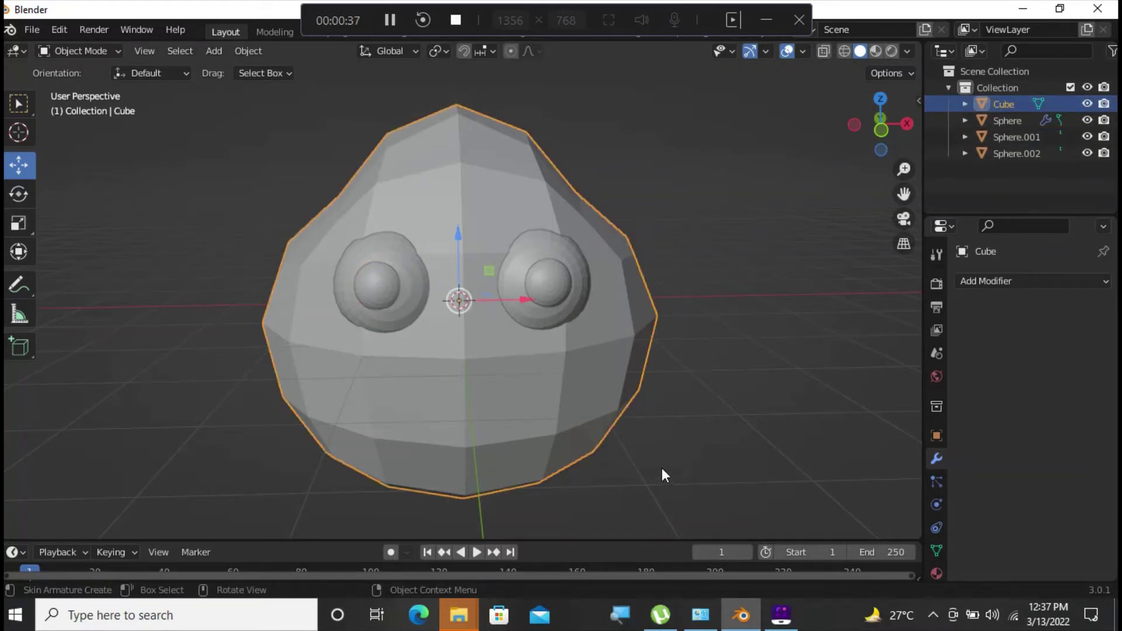
Move the negative-X pupil slightly inward along X to center it on its eye.
scroll(614, 440, up, 4)
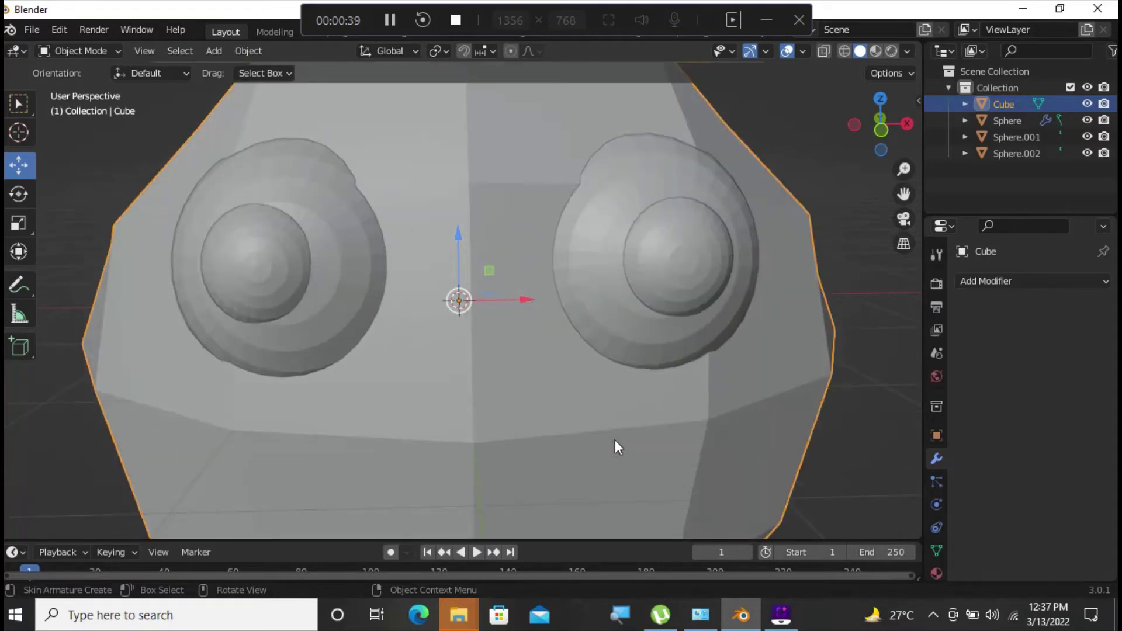
middle_drag(626, 437, 626, 437)
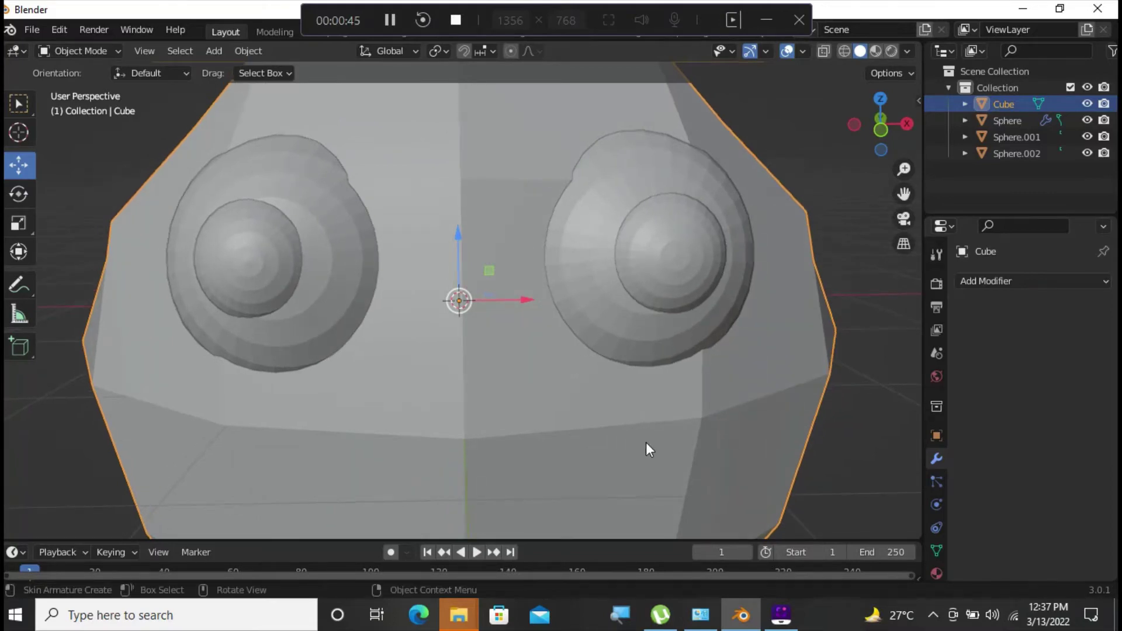
click(947, 123)
click(945, 139)
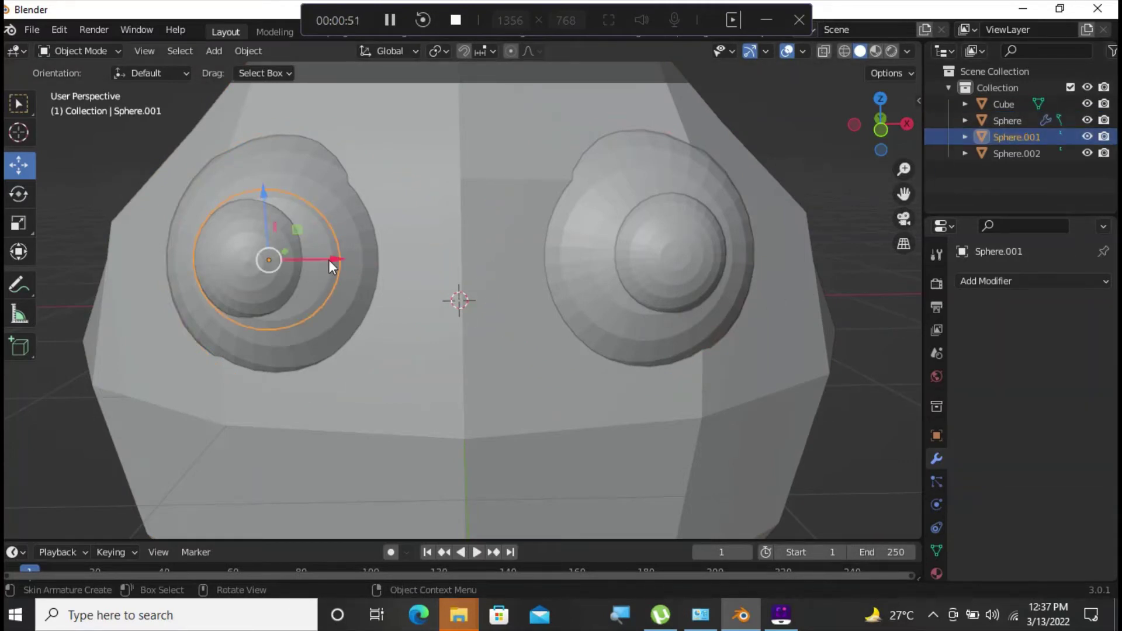
drag(329, 257, 351, 260)
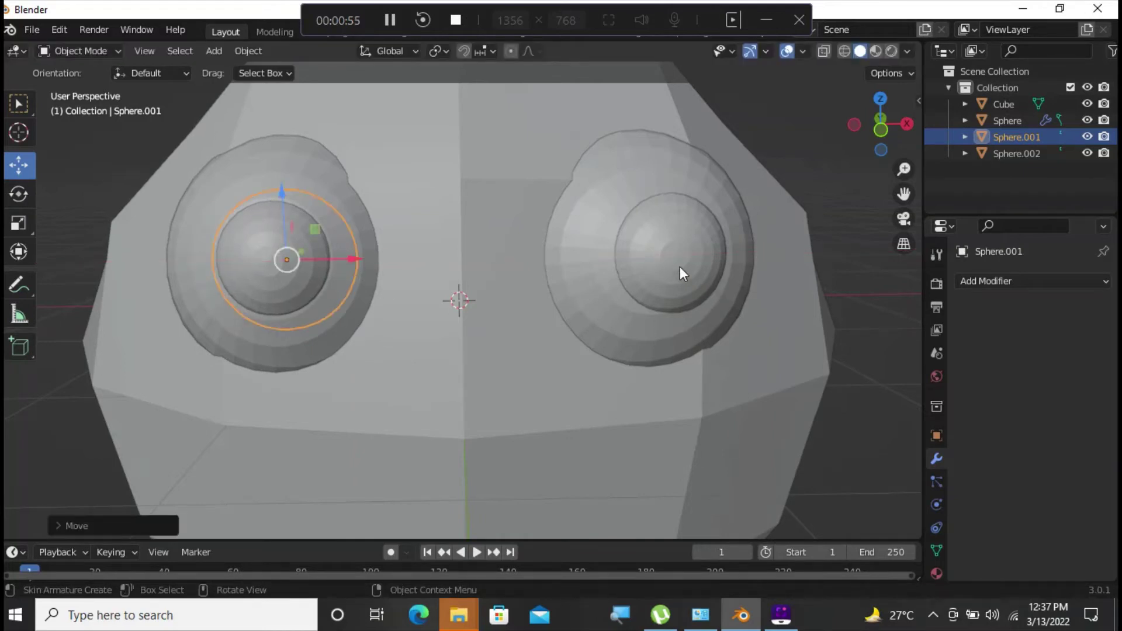
Move the positive-X pupil slightly inward along X and fine-tune its position so it sits centered on its eye.
click(944, 153)
drag(706, 250, 686, 248)
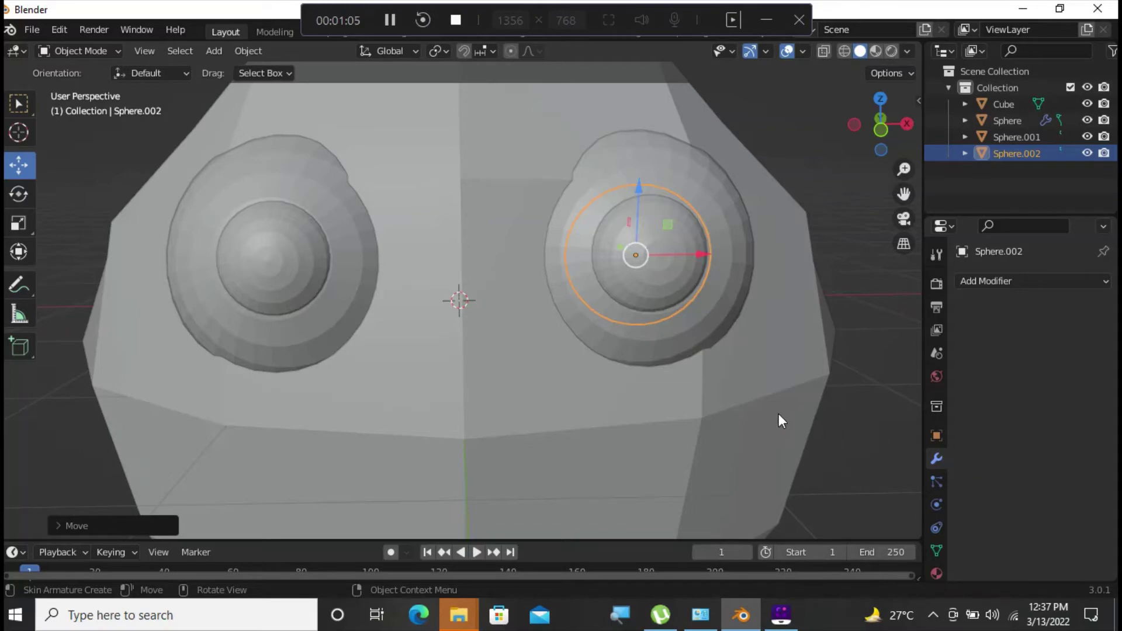
middle_drag(778, 415, 821, 269)
drag(770, 222, 766, 224)
middle_drag(902, 334, 792, 345)
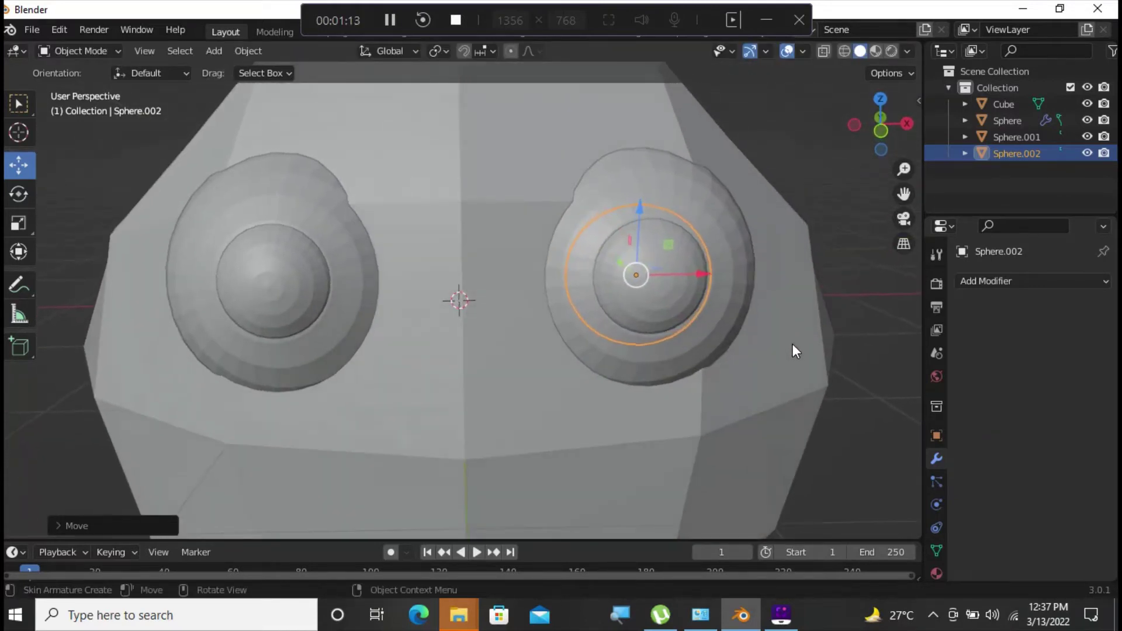
mouse_move(865, 381)
middle_down()
mouse_move(871, 365)
mouse_move(876, 380)
middle_up()
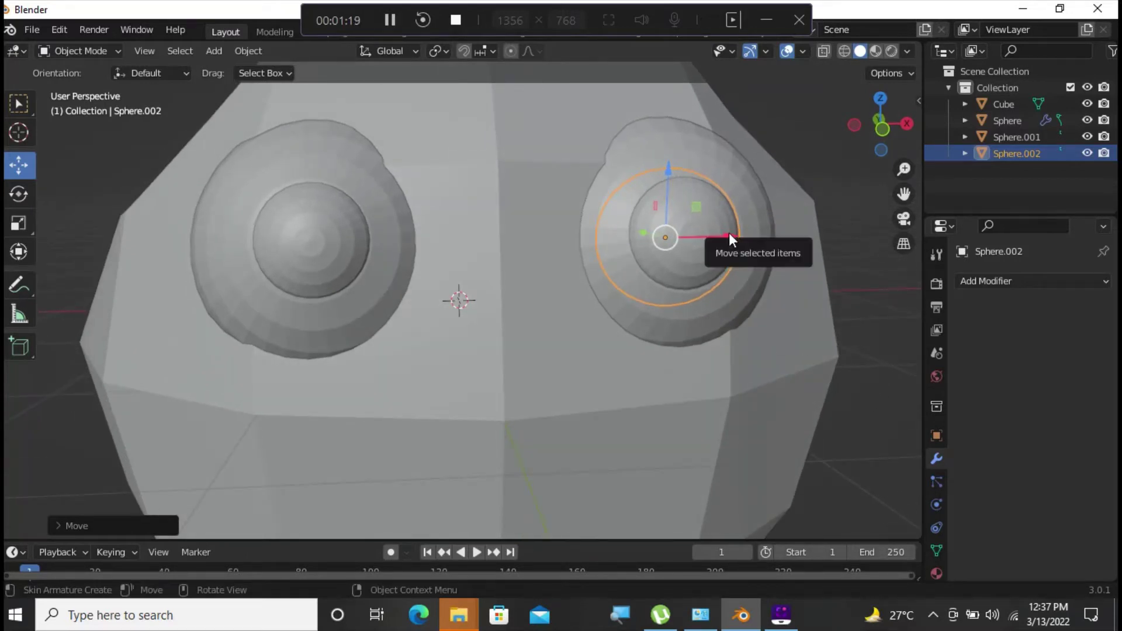
drag(728, 232, 726, 261)
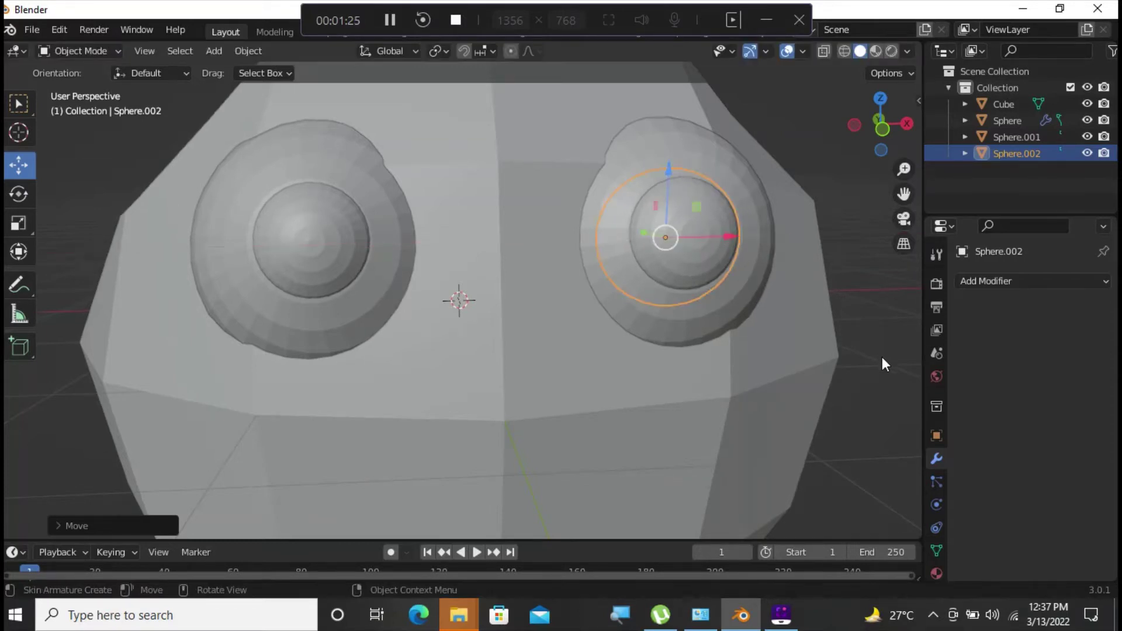
scroll(882, 356, down, 2)
scroll(882, 359, down, 1)
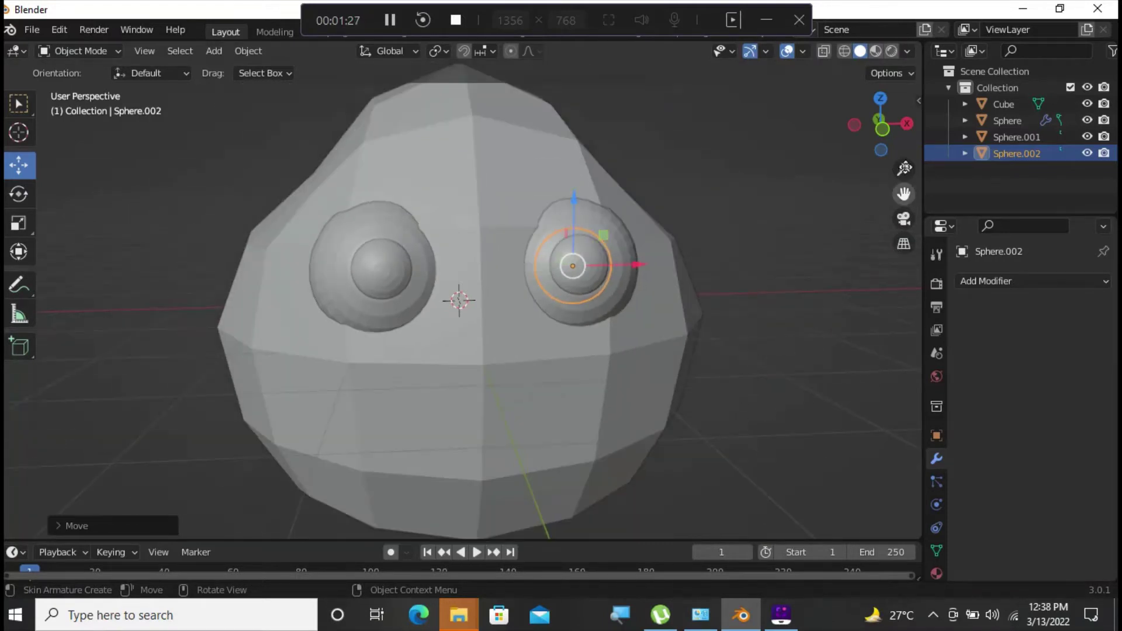
Enter Edit Mode on the Cube body and add one horizontal loop cut around it in the face band below the eyes.
click(938, 106)
middle_drag(818, 348, 811, 347)
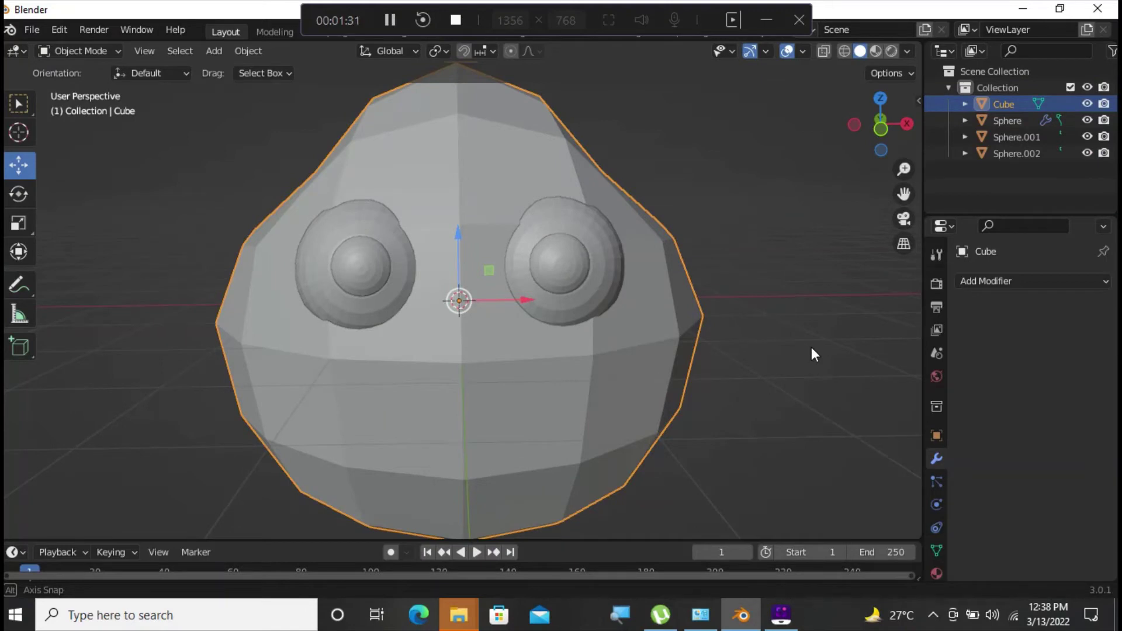
scroll(812, 351, down, 3)
scroll(812, 352, up, 1)
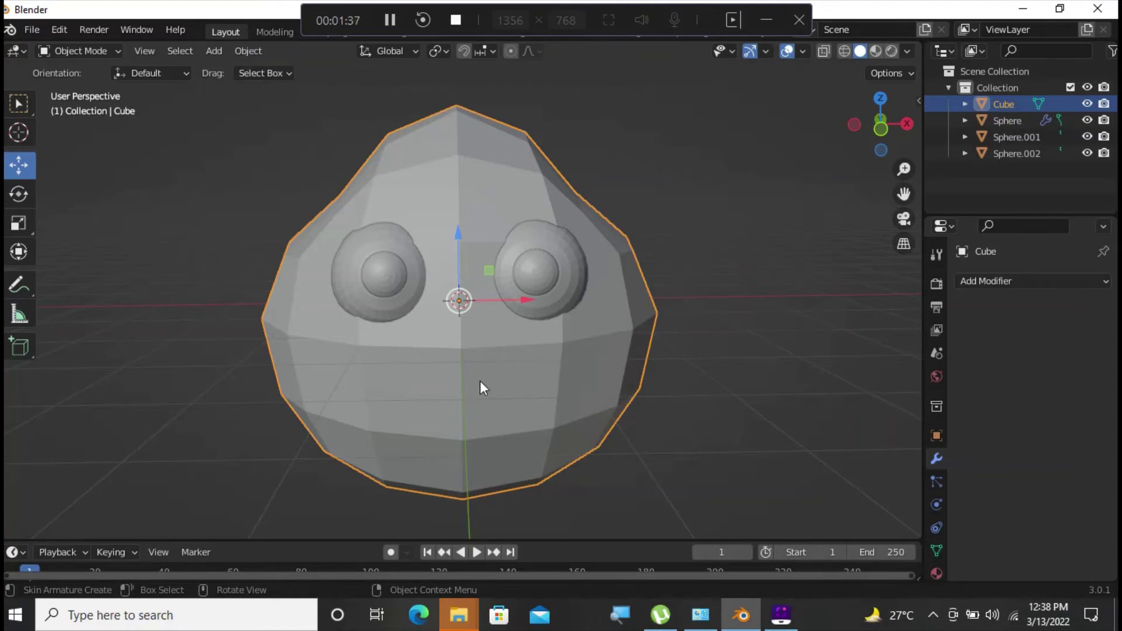
middle_drag(479, 380, 479, 374)
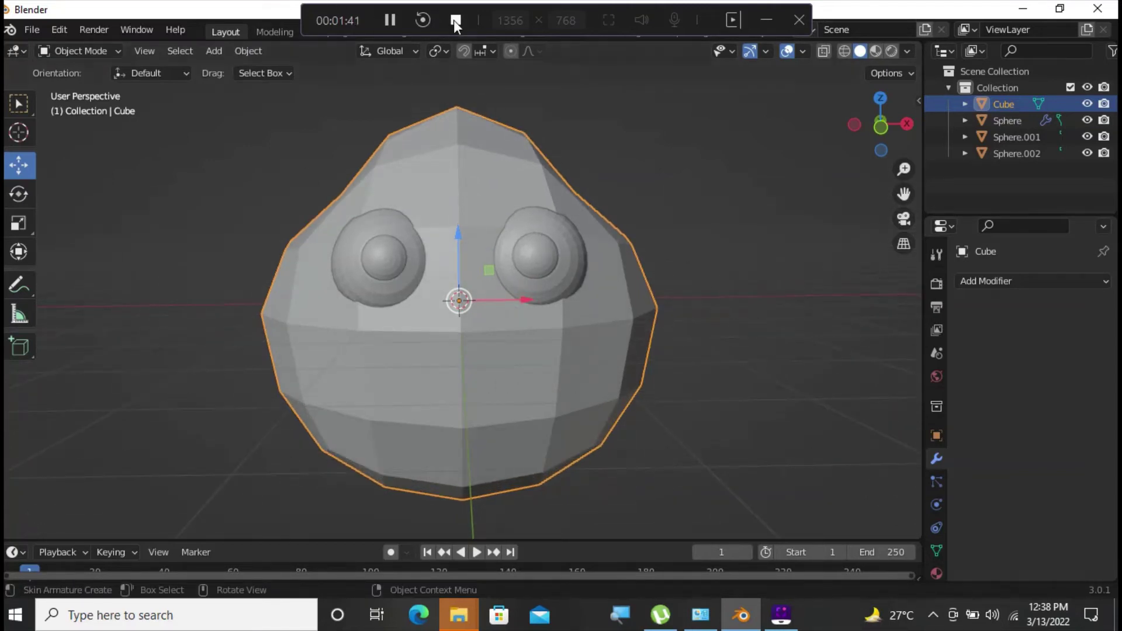
click(453, 20)
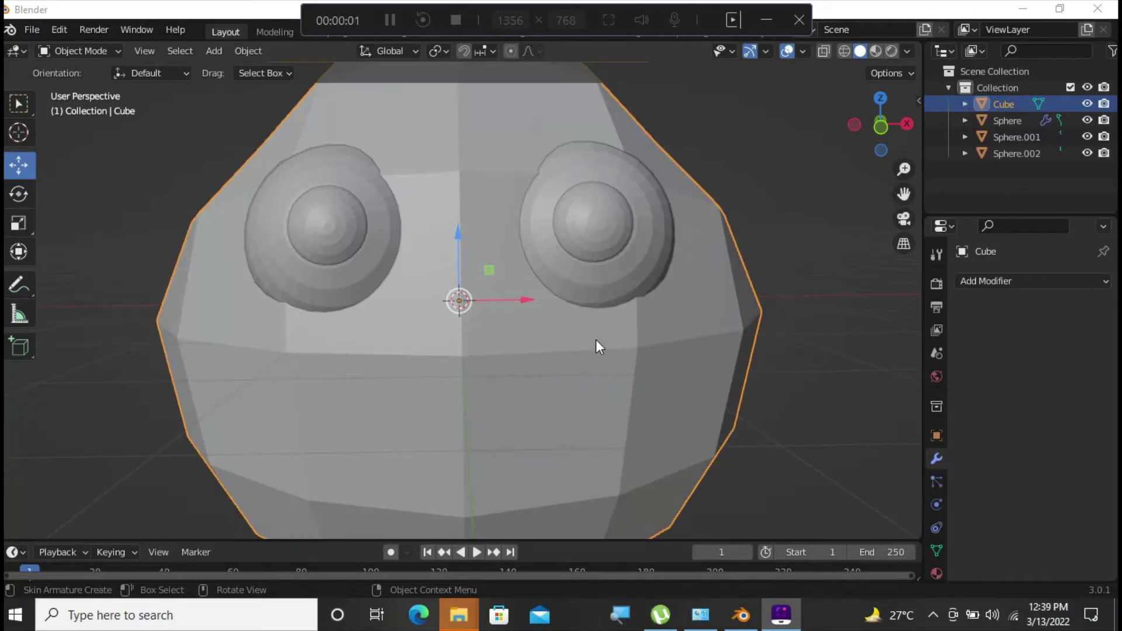
scroll(595, 344, down, 5)
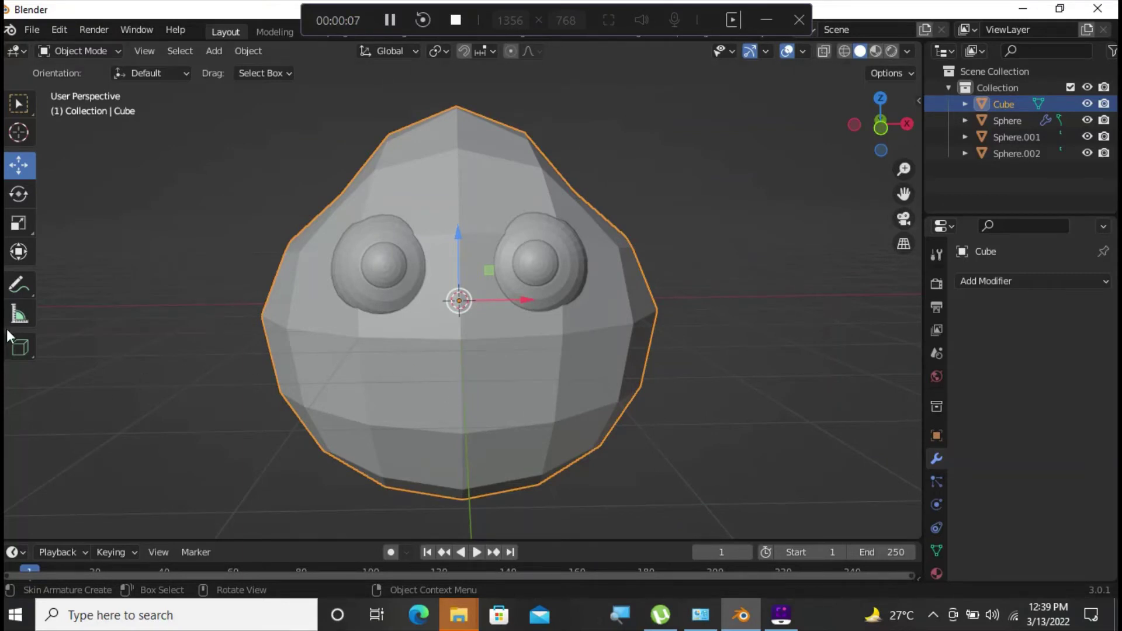
key(Tab)
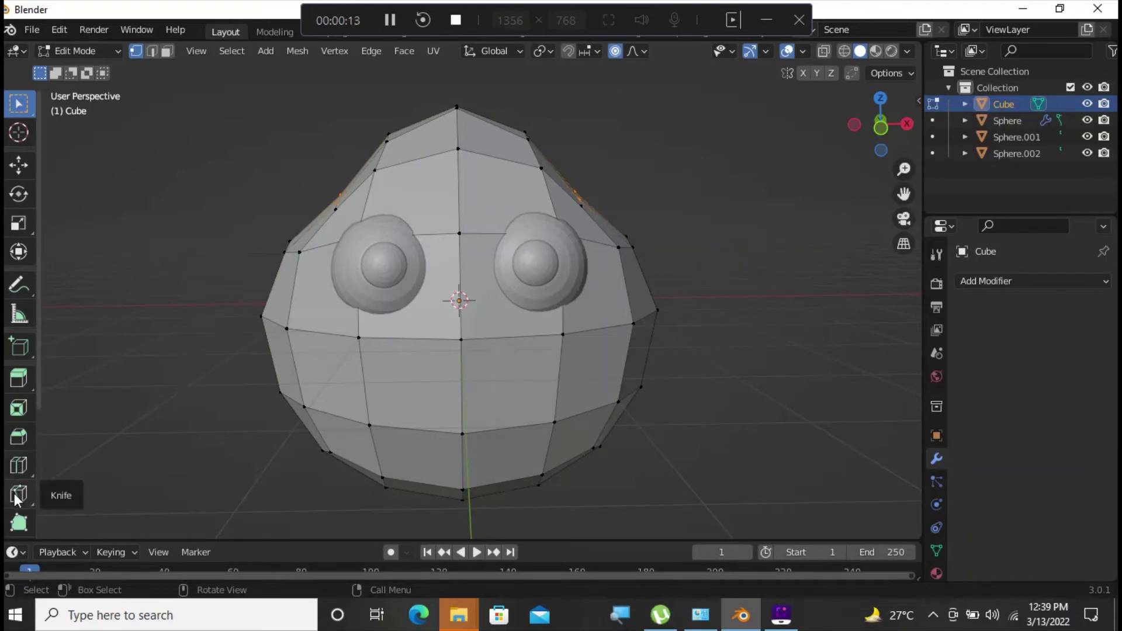
click(19, 465)
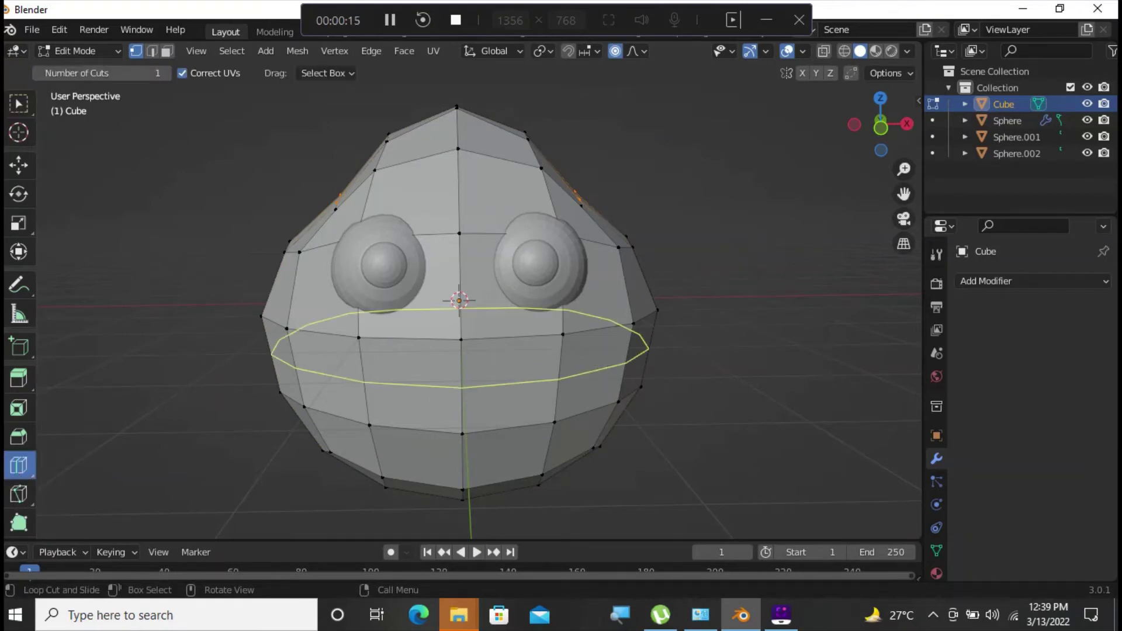
click(560, 363)
middle_drag(743, 458, 774, 446)
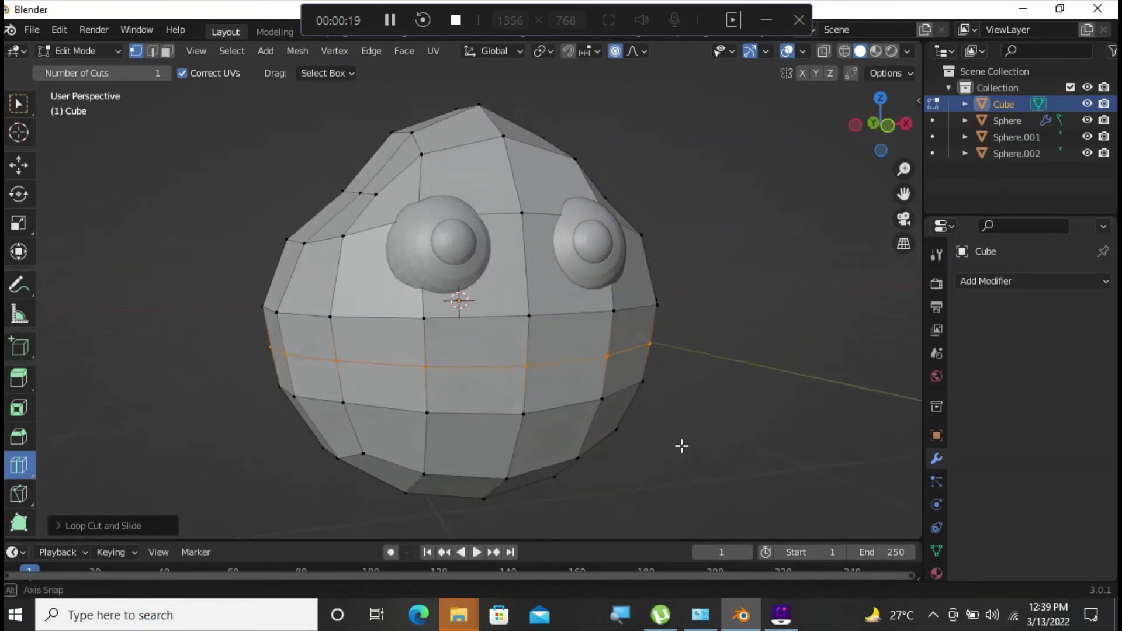
Deselect the new loop, return the body to Object Mode and add a torus mesh for the mouth.
middle_drag(681, 446, 476, 405)
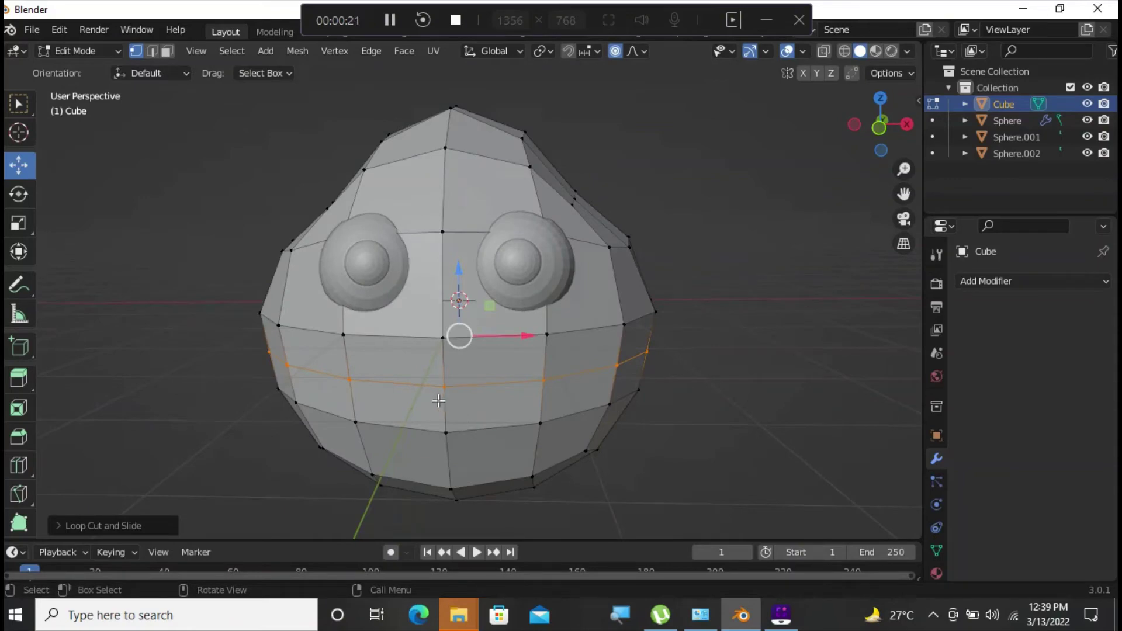
click(266, 463)
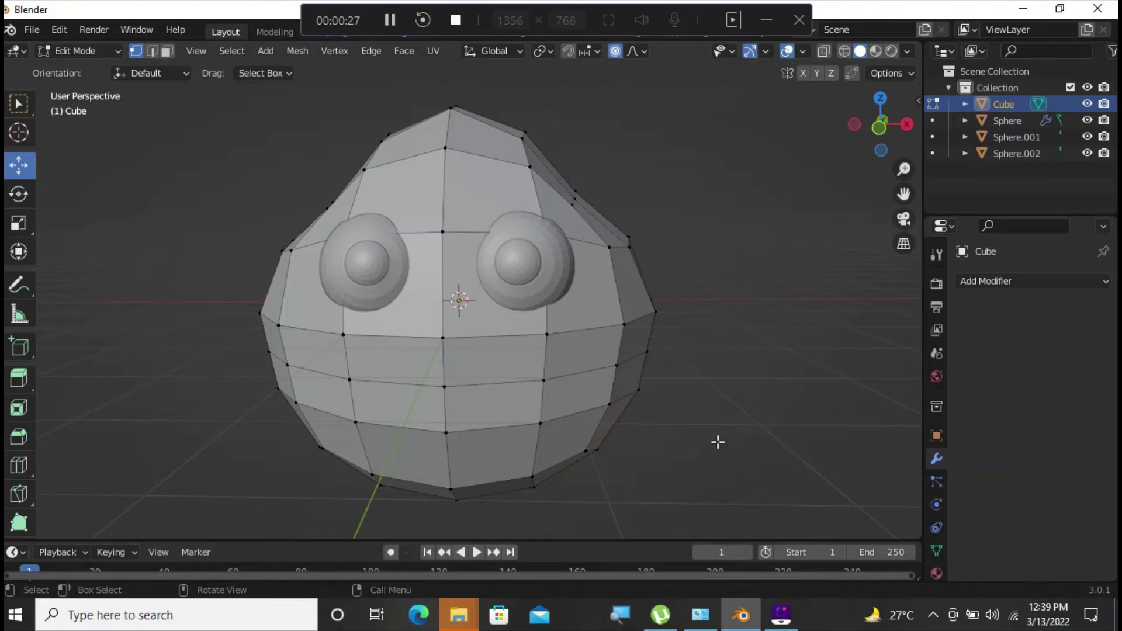
middle_drag(718, 442, 726, 446)
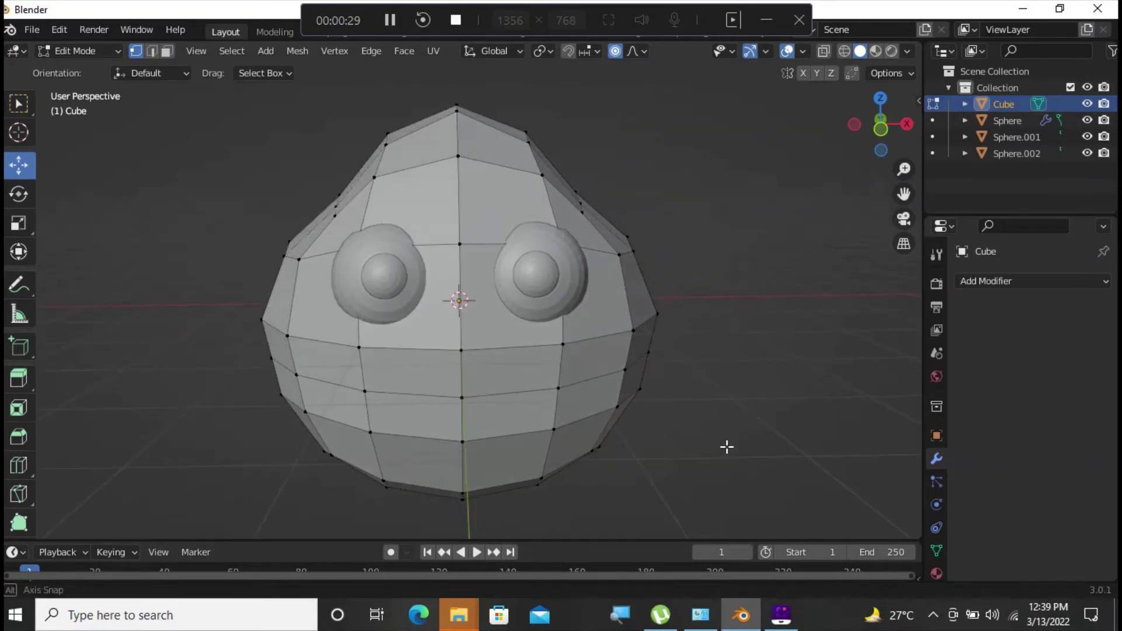
key(Tab)
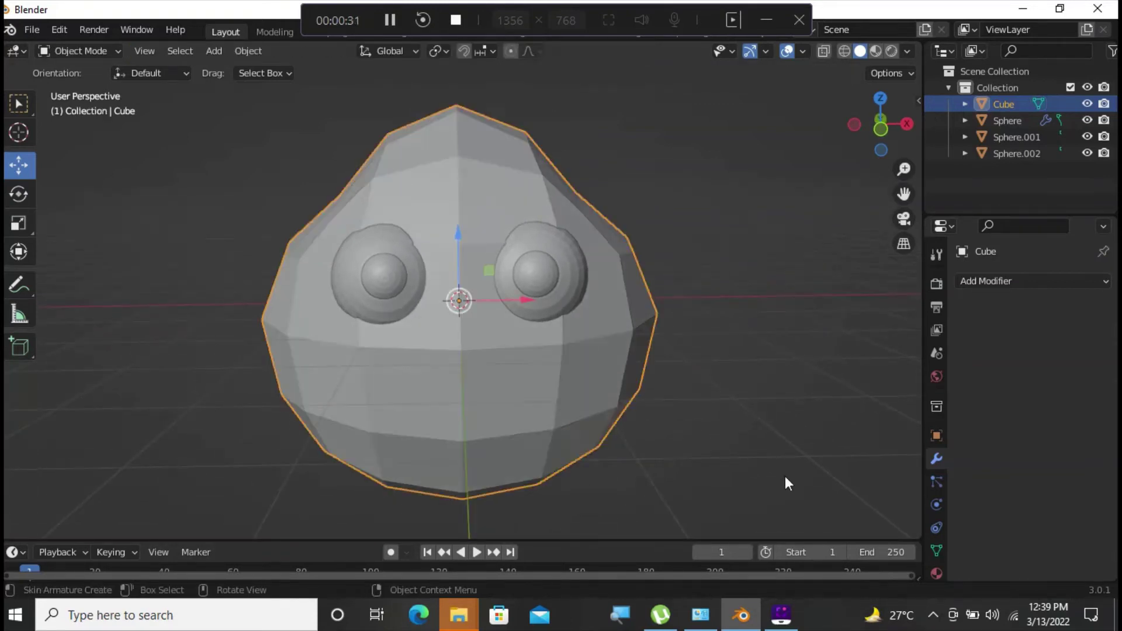
key(shift+a)
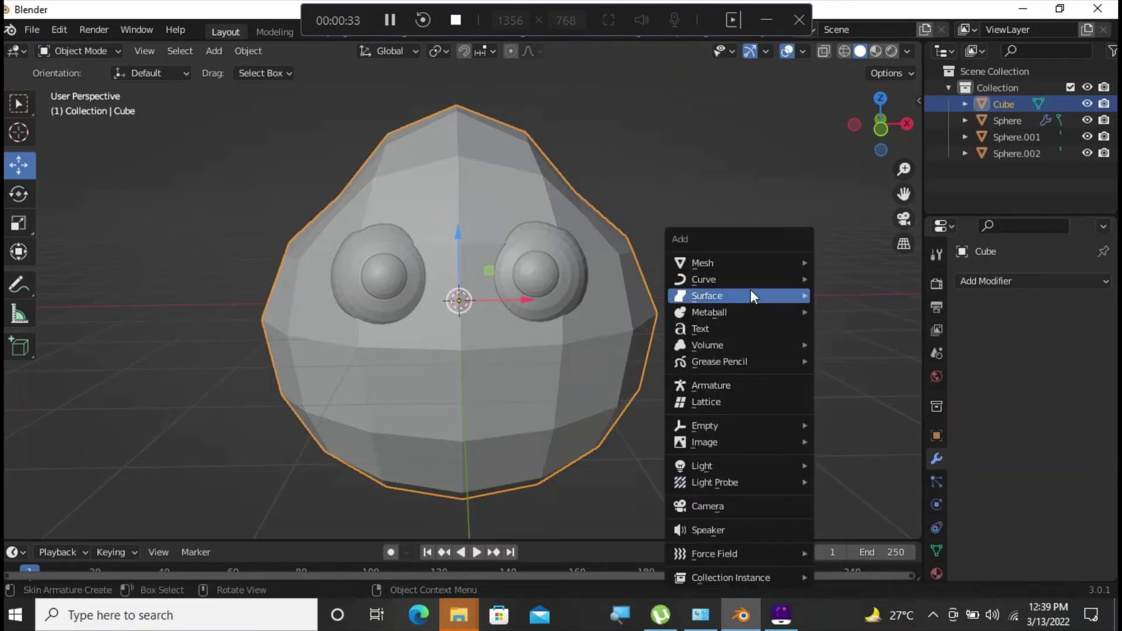
mouse_move(745, 263)
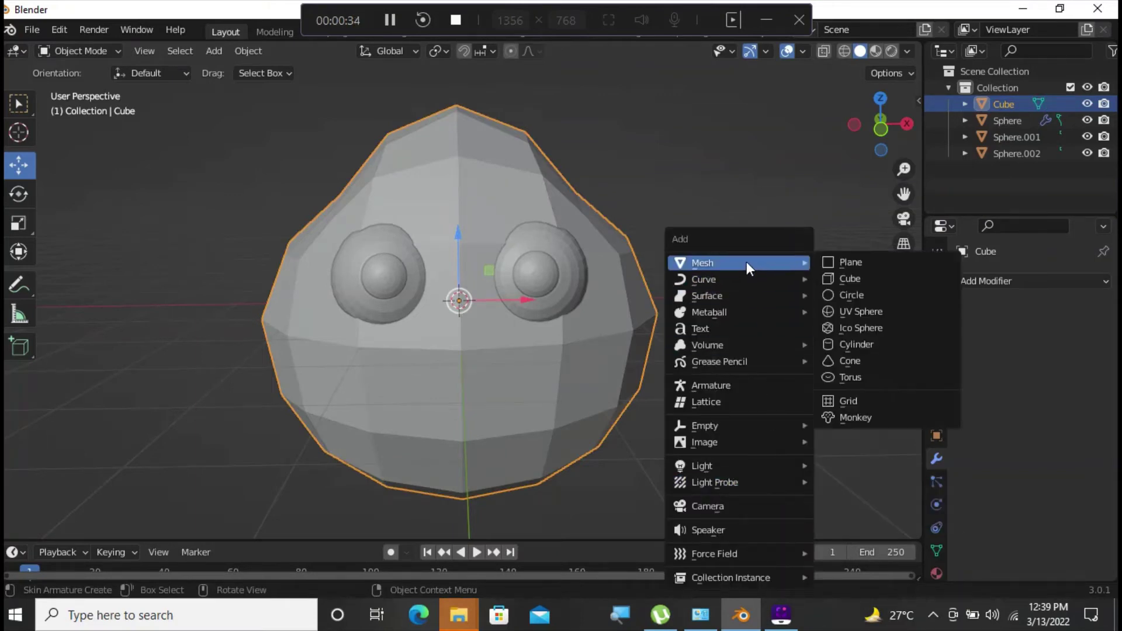
click(847, 375)
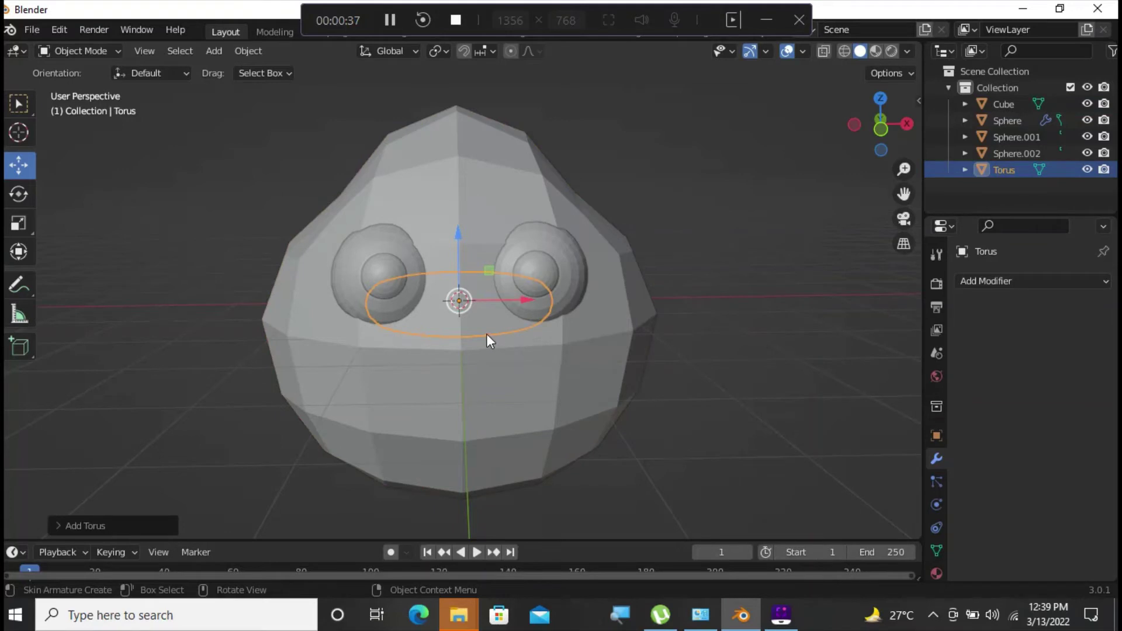
Move the torus down and forward so that its front edge protrudes from the face below the eyes.
key(g)
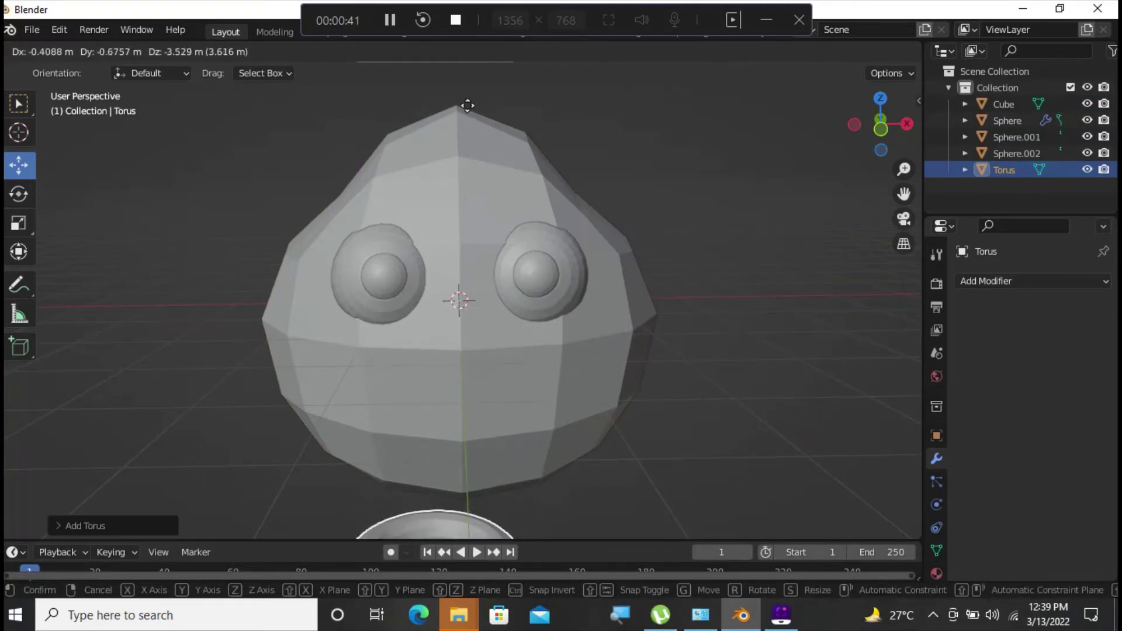
click(478, 505)
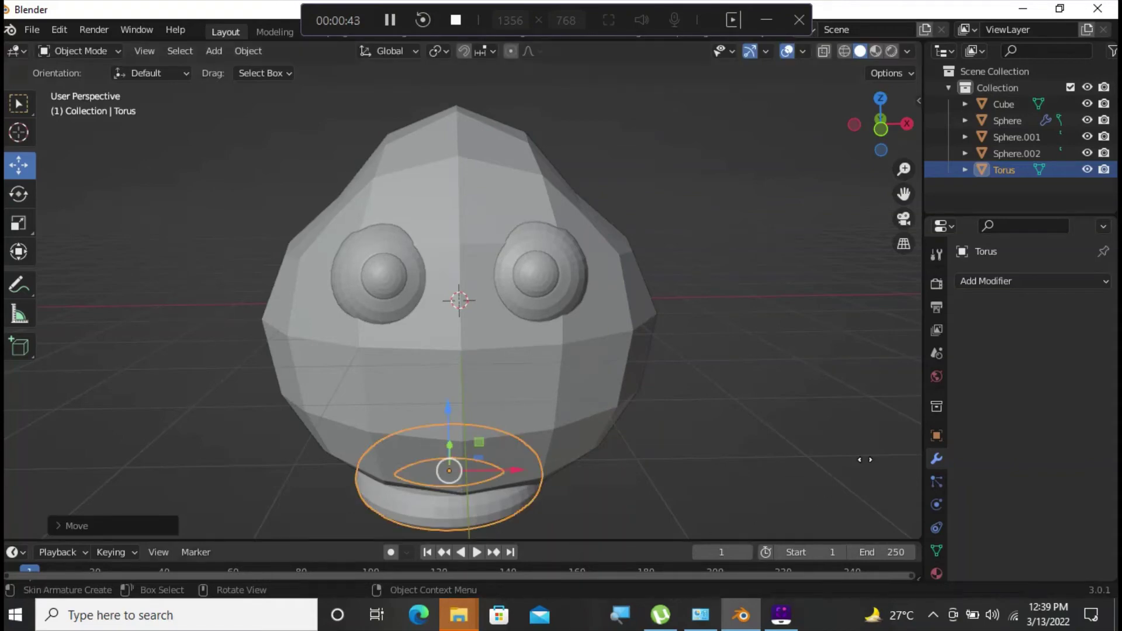
middle_drag(710, 435, 865, 416)
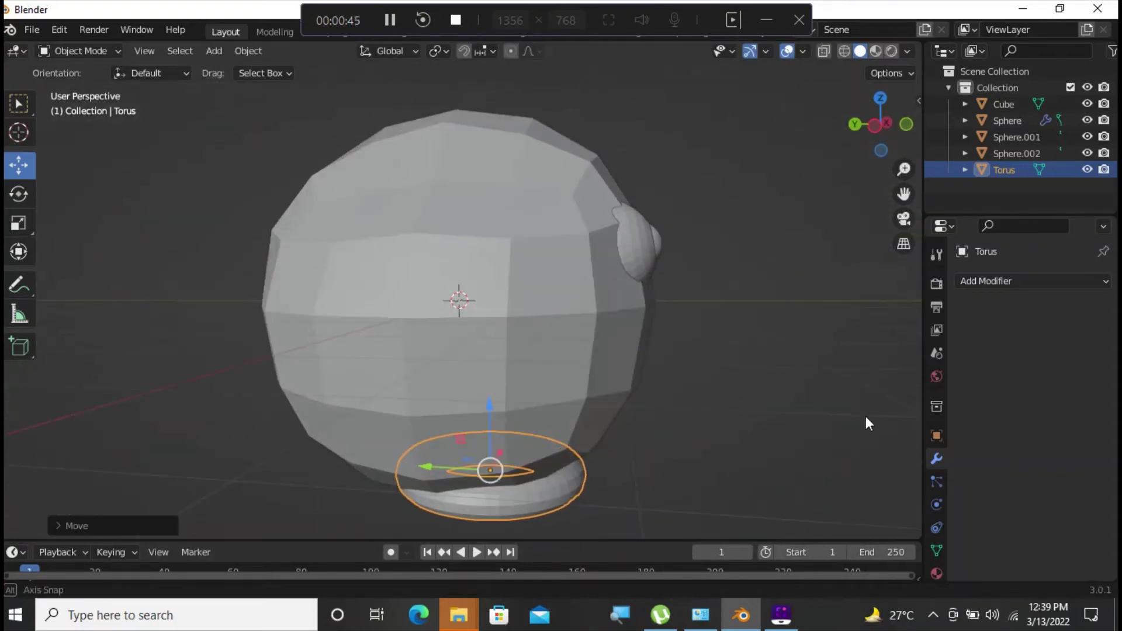
key(g)
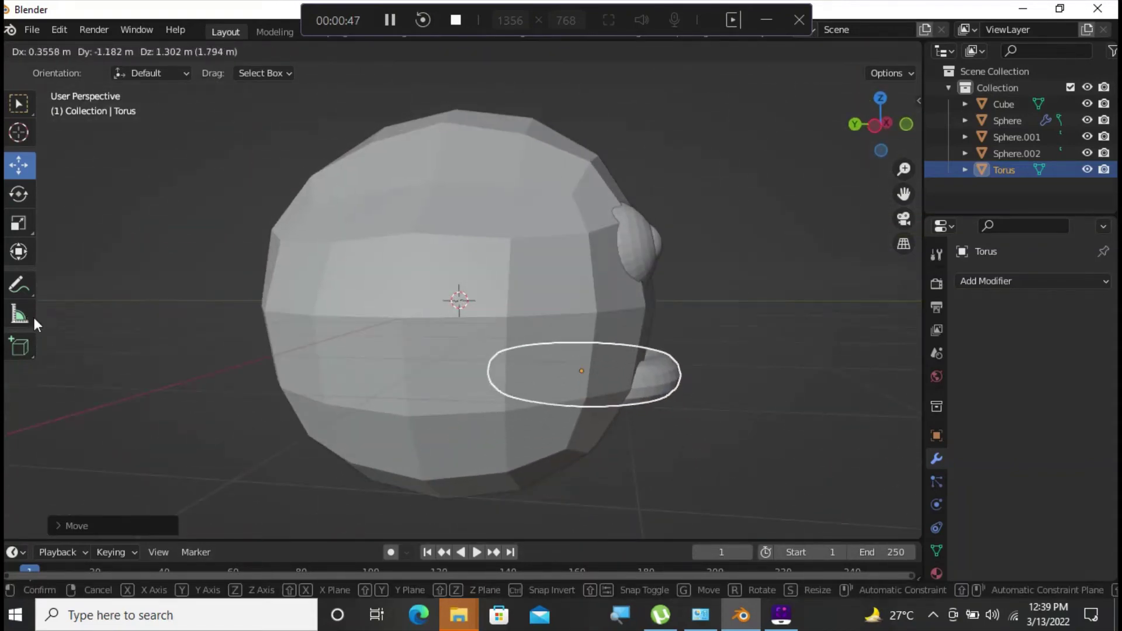
click(37, 324)
Raise the torus closer to the eyes and fine-tune its height so it sits as a mouth on the face.
middle_drag(781, 322, 636, 326)
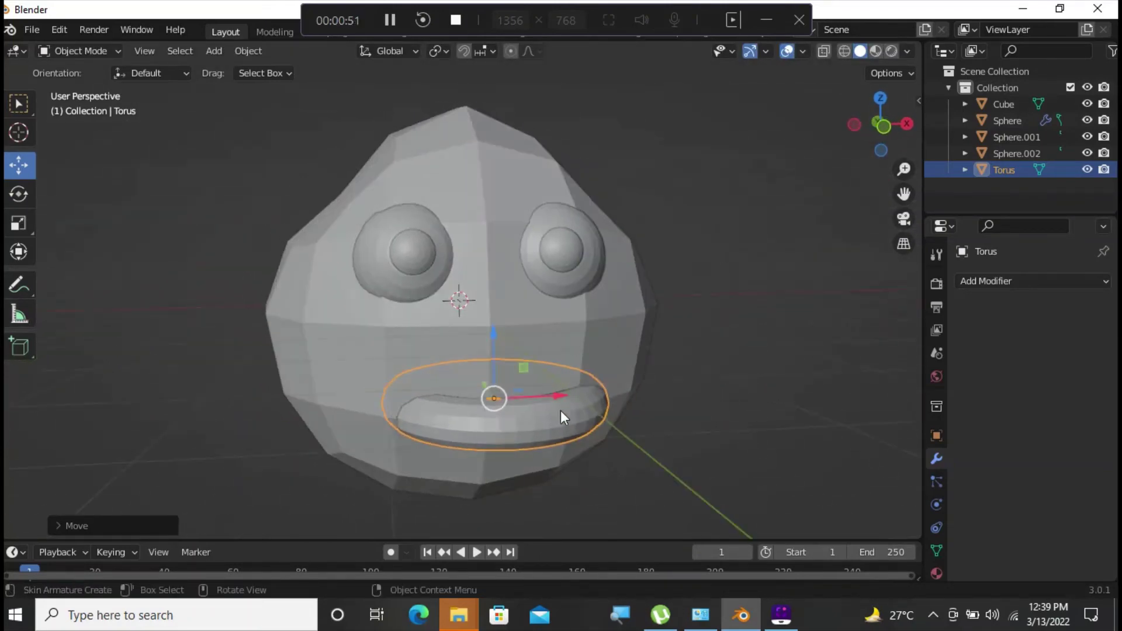
key(g)
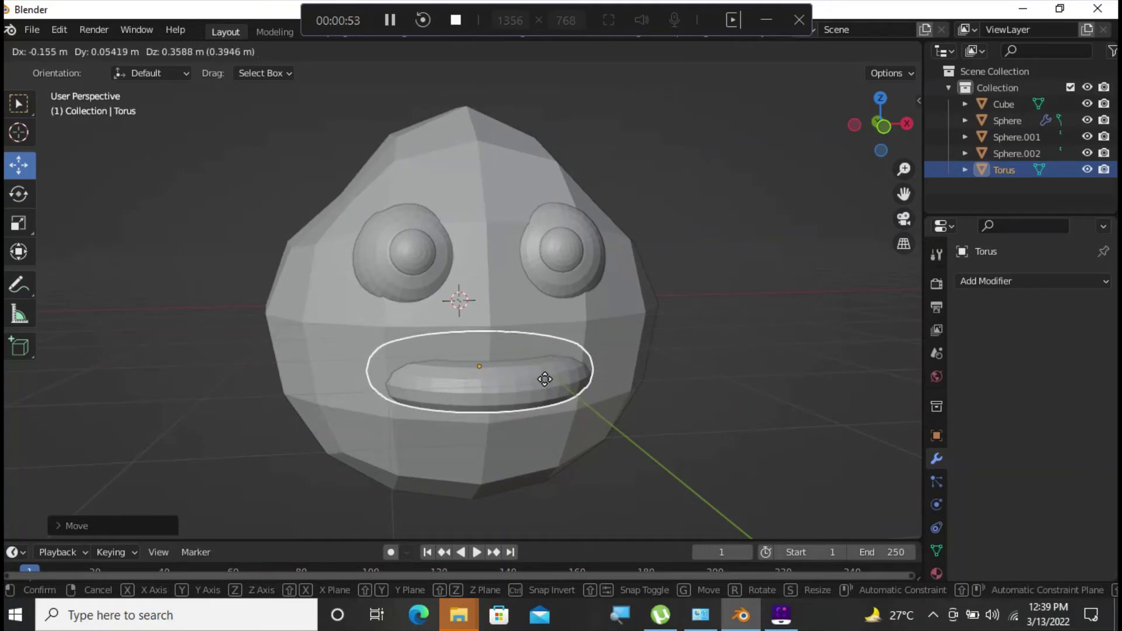
click(542, 373)
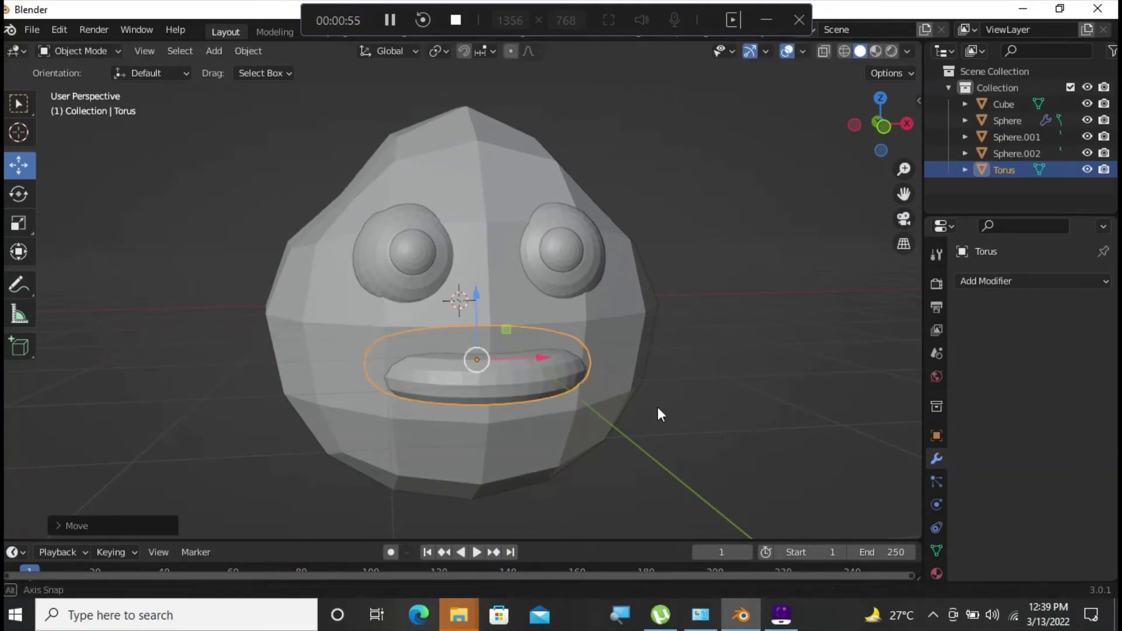
middle_drag(657, 407, 643, 408)
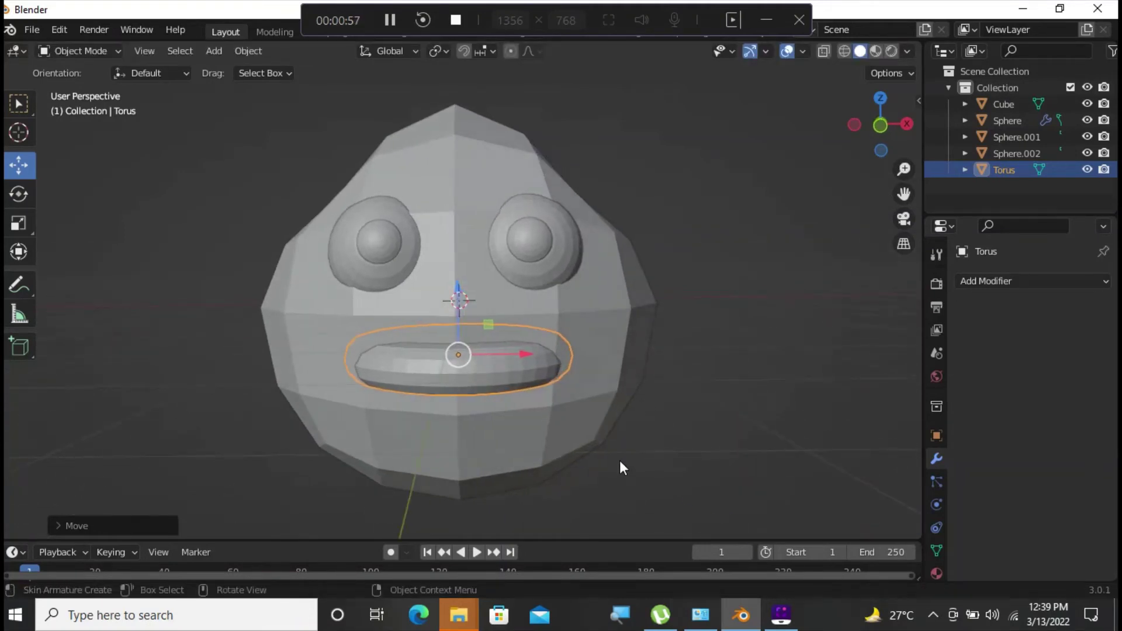
scroll(619, 458, up, 5)
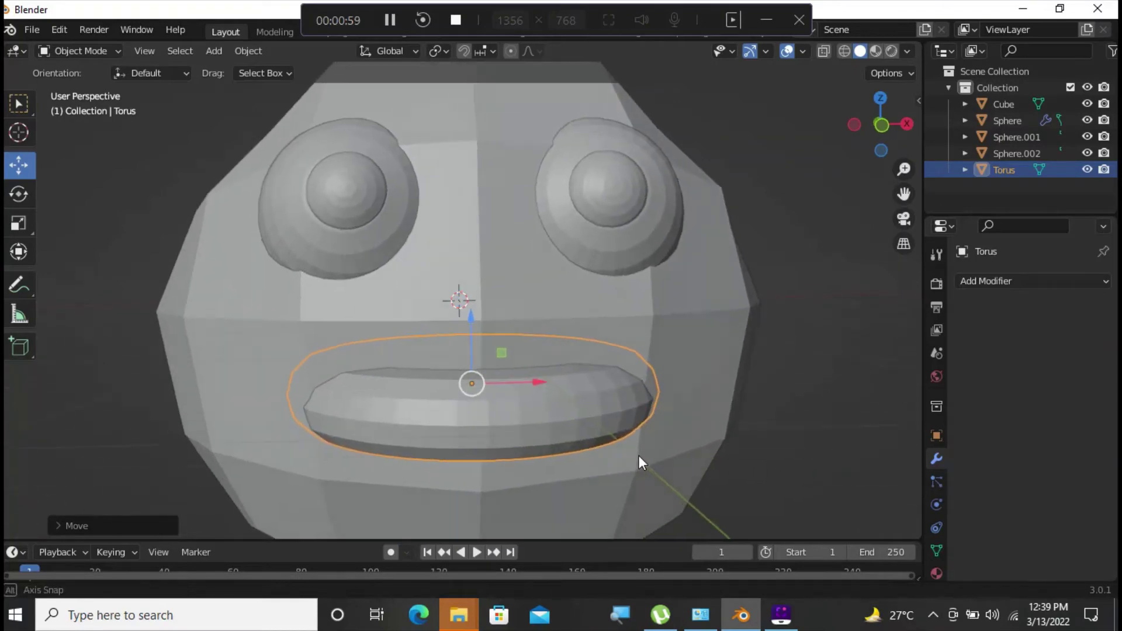
middle_drag(639, 456, 633, 458)
key(g)
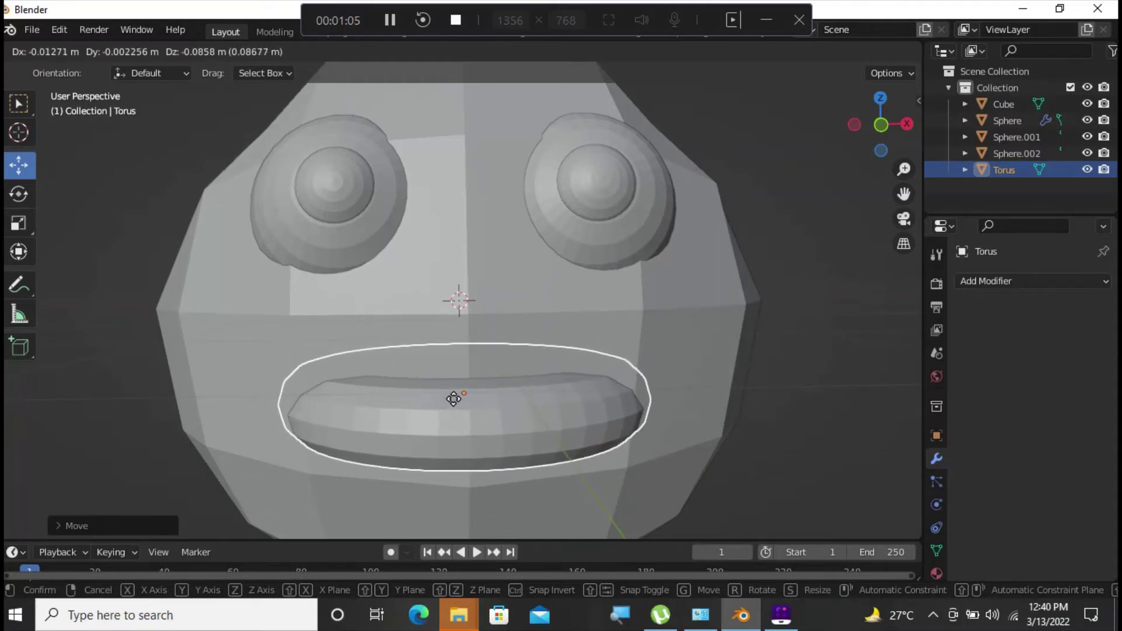
click(453, 399)
Nudge the torus mouth slightly toward negative X, checking it against the face's center line.
scroll(532, 496, down, 4)
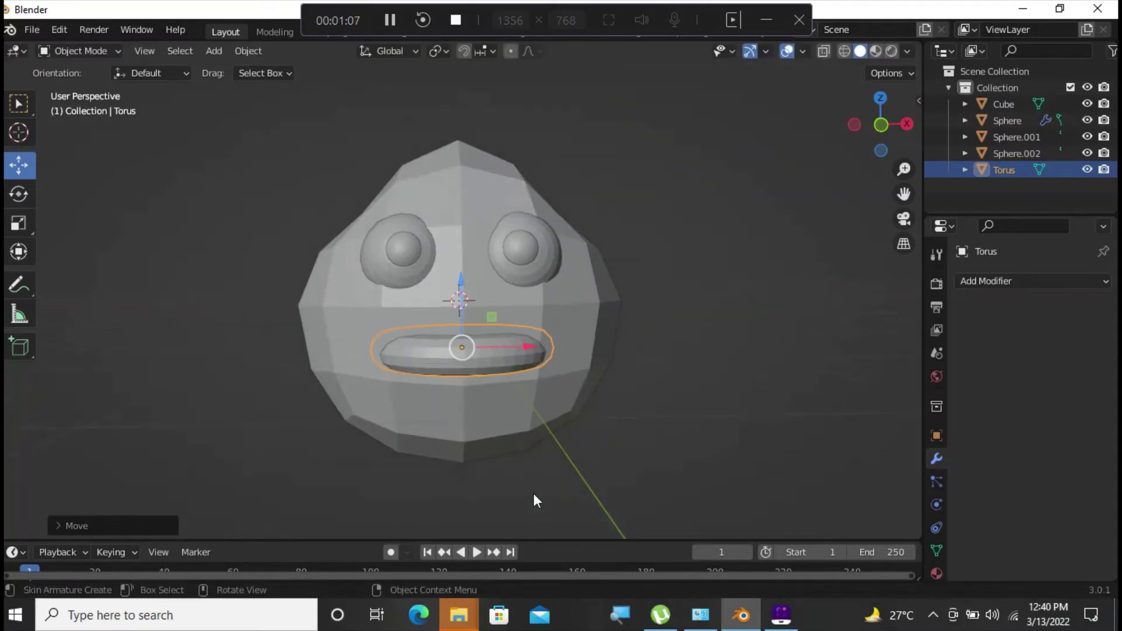
middle_drag(533, 492, 537, 500)
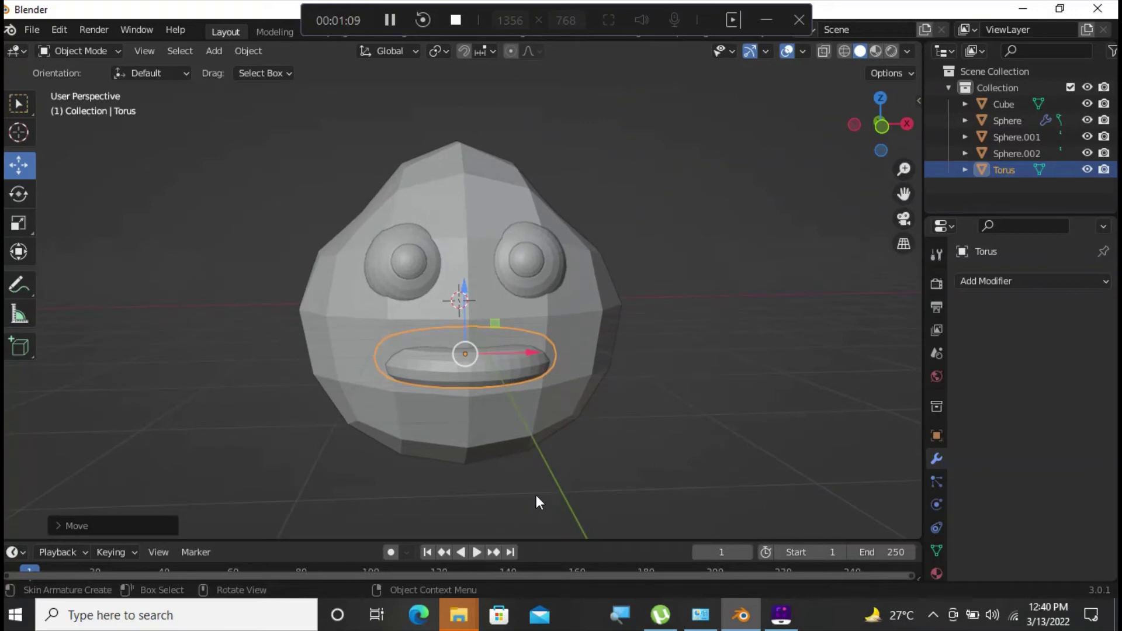
scroll(535, 495, up, 2)
key(g)
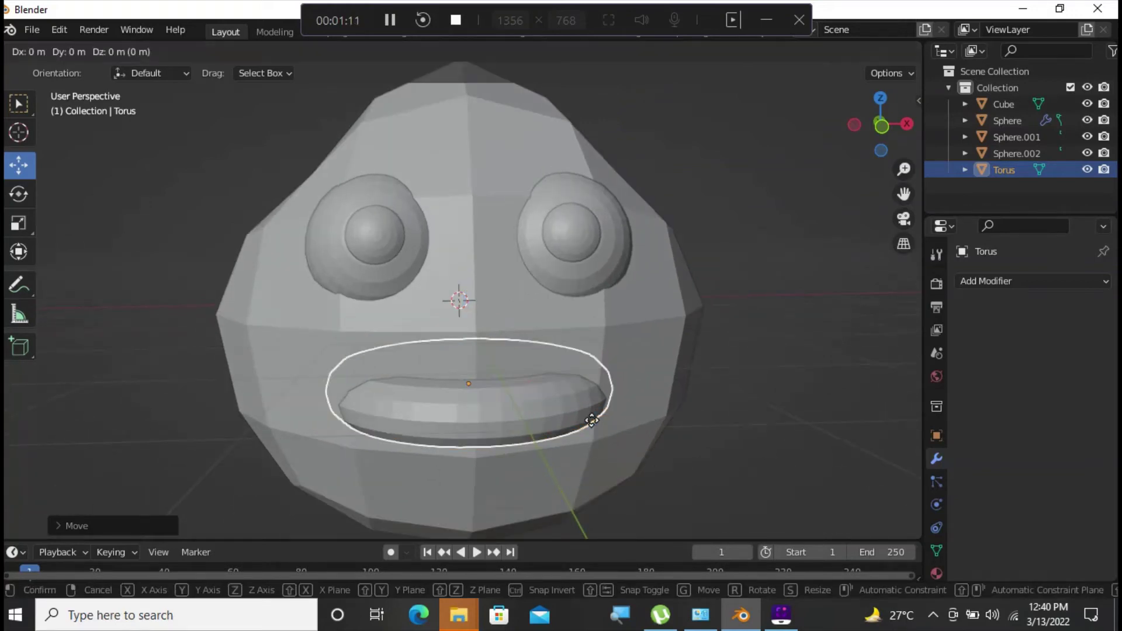
click(586, 421)
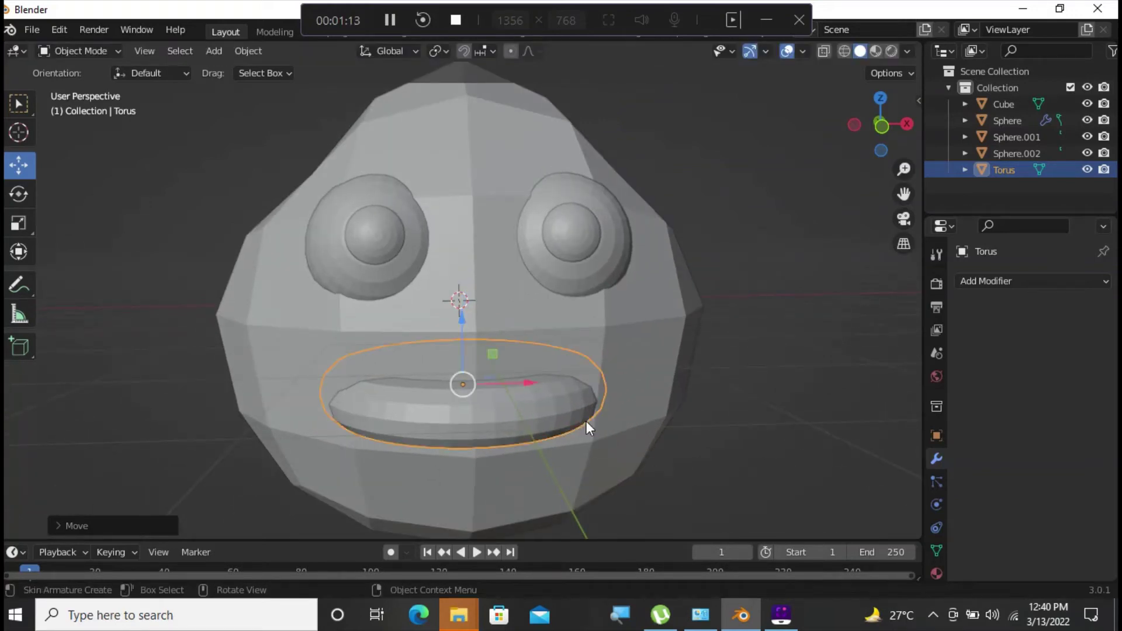
Scale the torus mouth down slightly and shift it along X until it is centered between the eyes.
key(s)
click(521, 463)
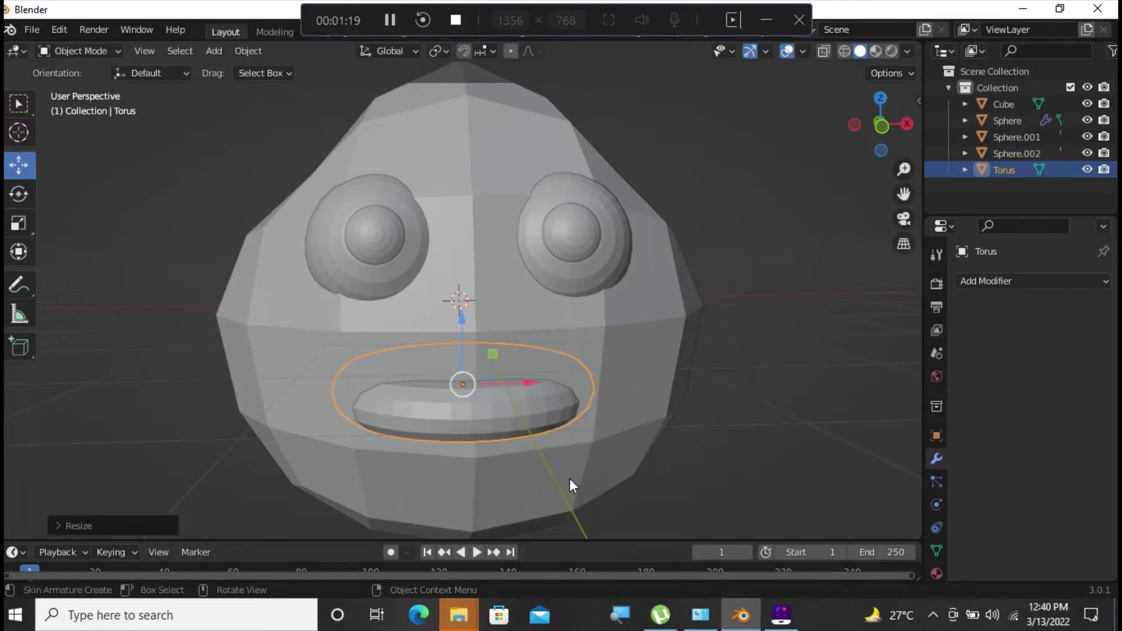
drag(525, 384, 544, 386)
middle_drag(625, 496, 621, 495)
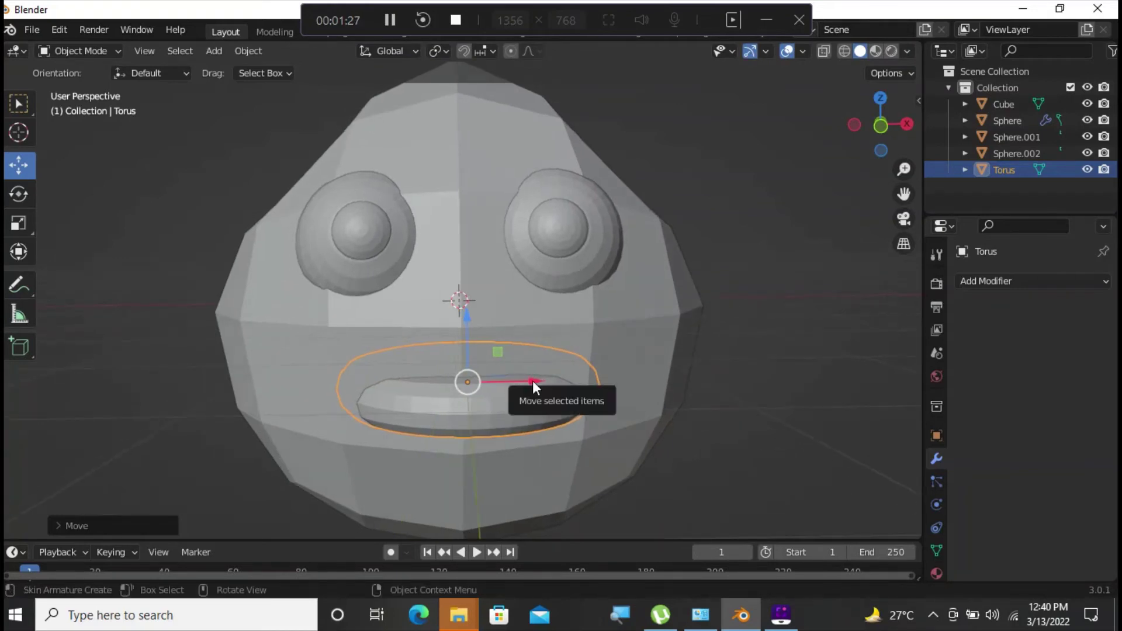
drag(530, 380, 518, 383)
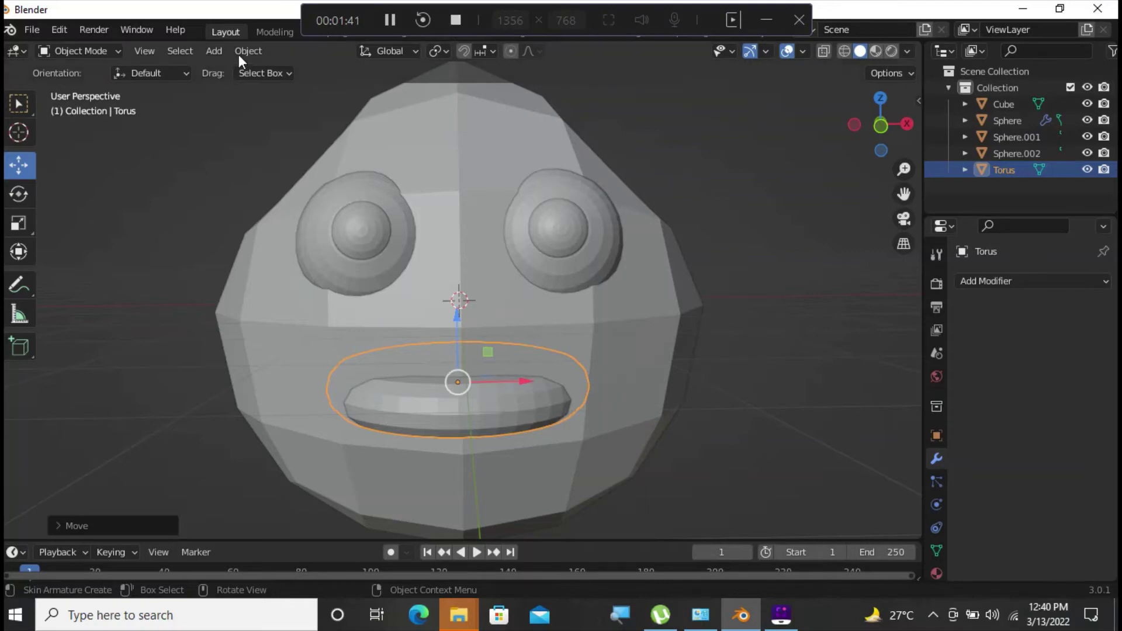
Switch to the Sculpting workspace with the torus active and choose the Elastic Deform brush.
click(280, 32)
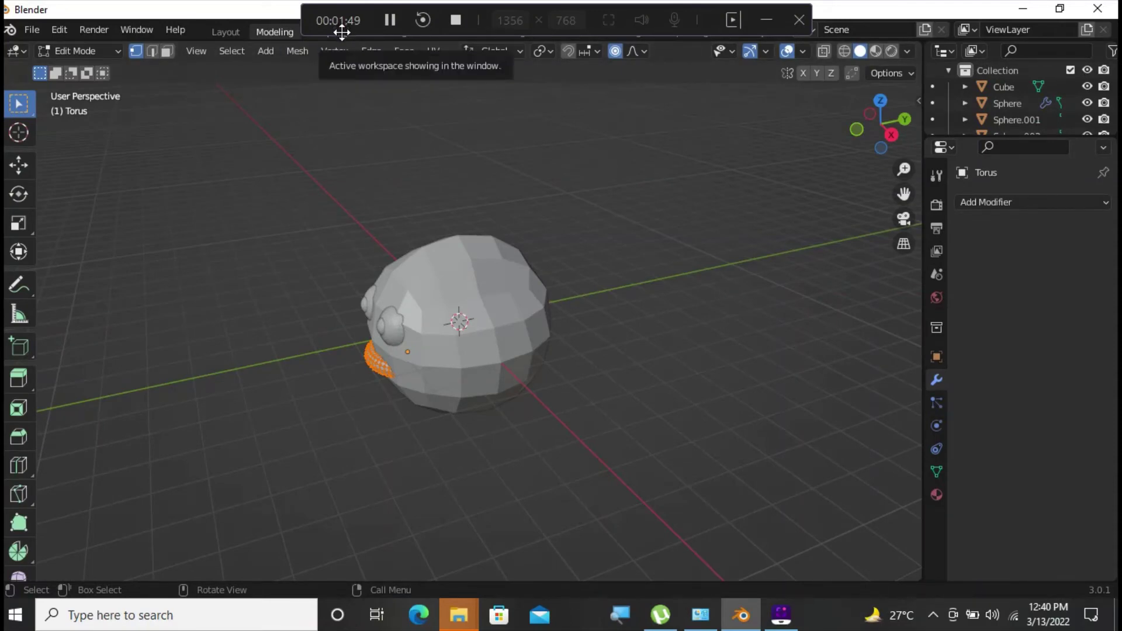
drag(343, 30, 470, 144)
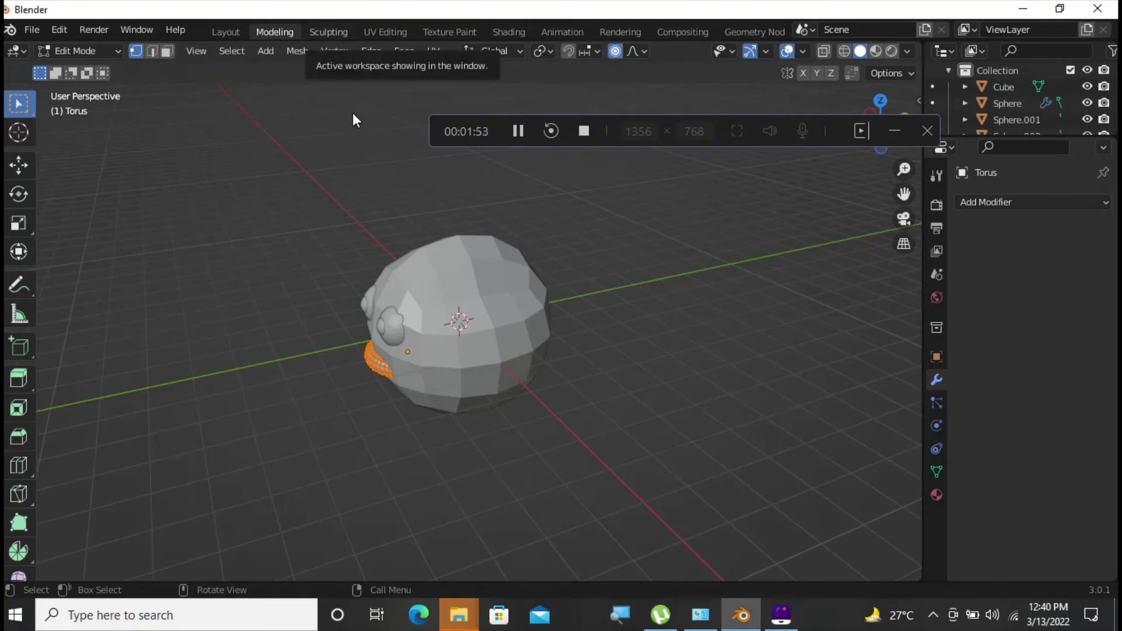
click(328, 32)
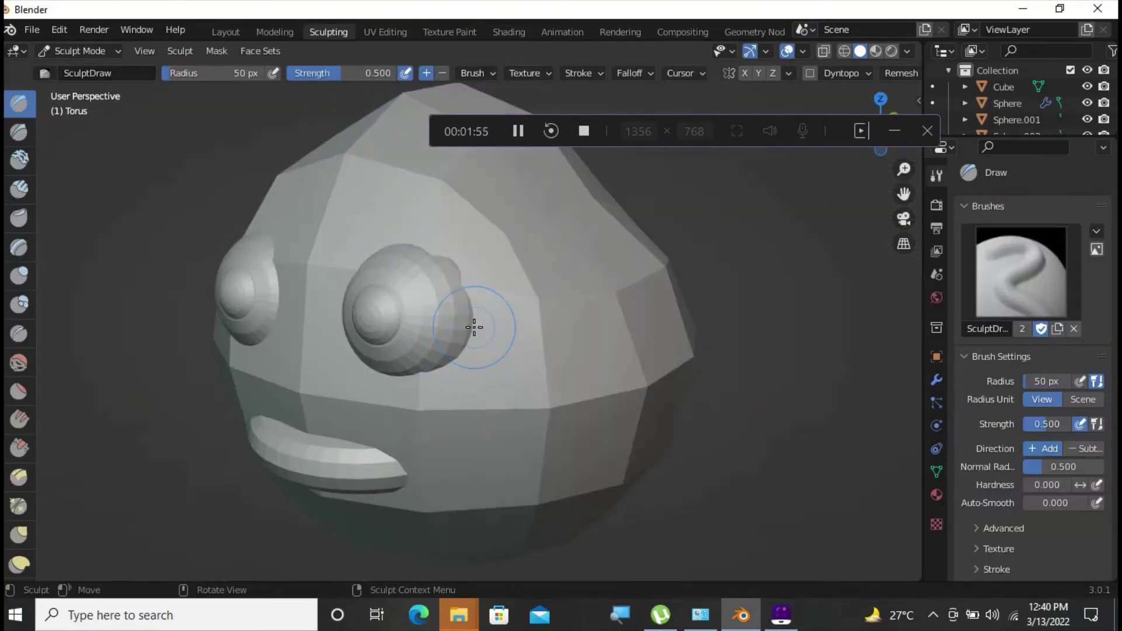
click(584, 130)
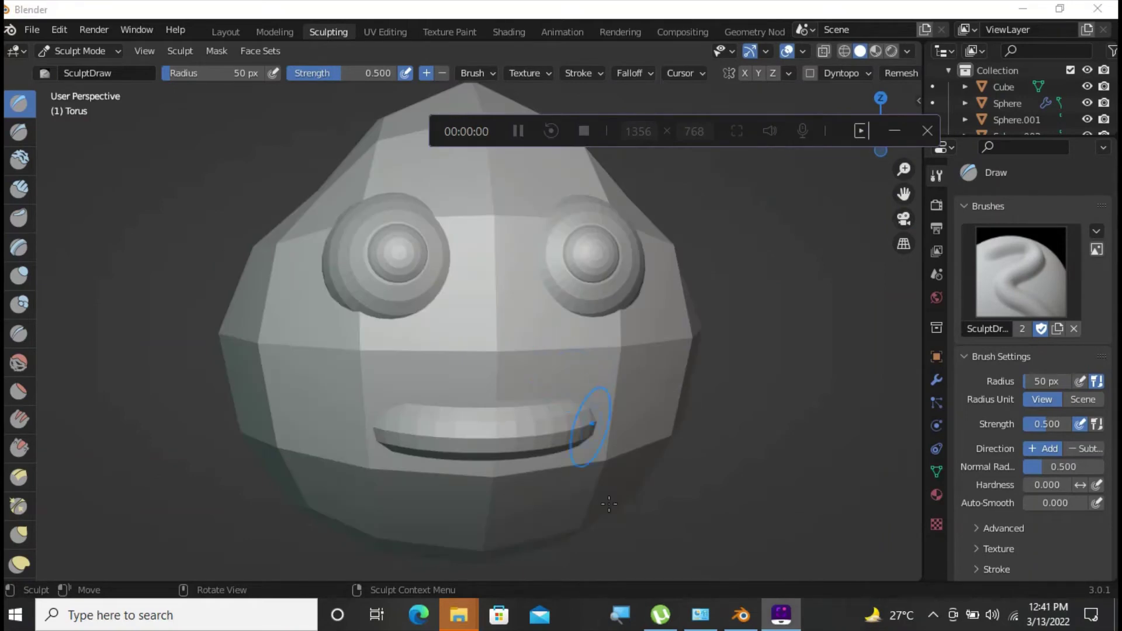
scroll(584, 503, up, 2)
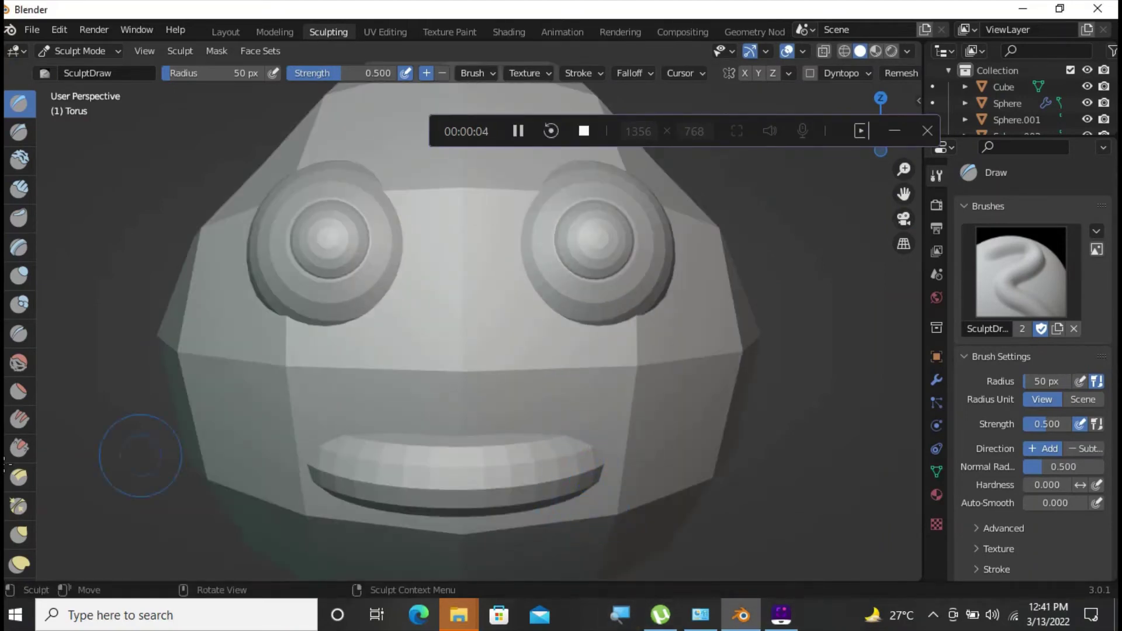
click(19, 533)
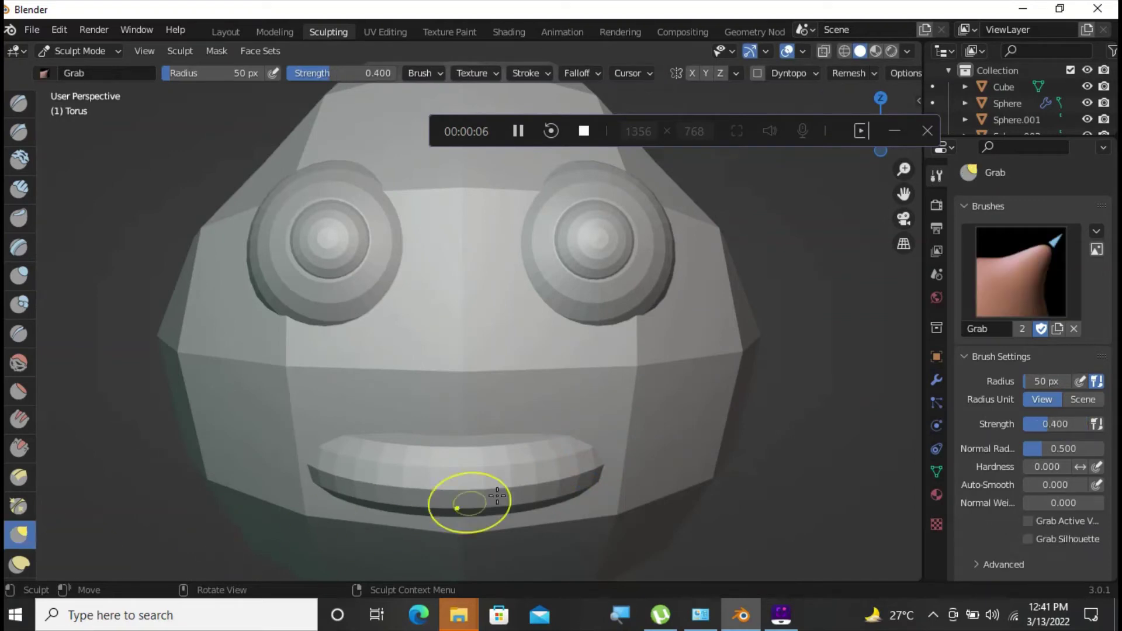
click(19, 565)
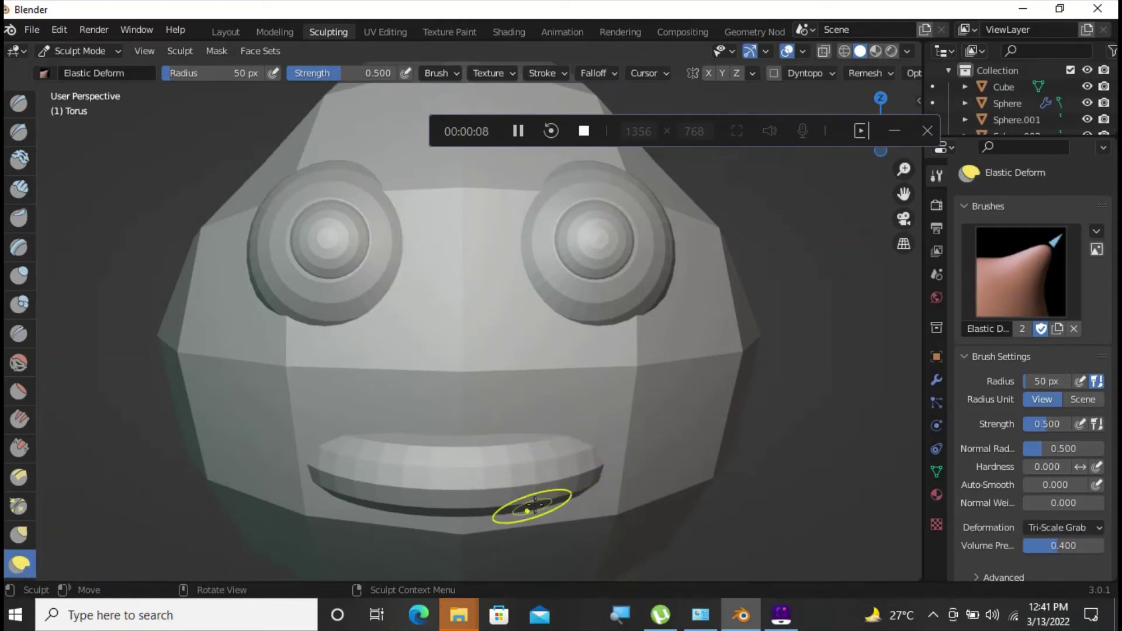
Add a Mirror modifier to the torus with axis Y and bisect X and Y, and try an Elastic Deform stroke at the mouth's positive-X corner.
click(937, 380)
click(1011, 202)
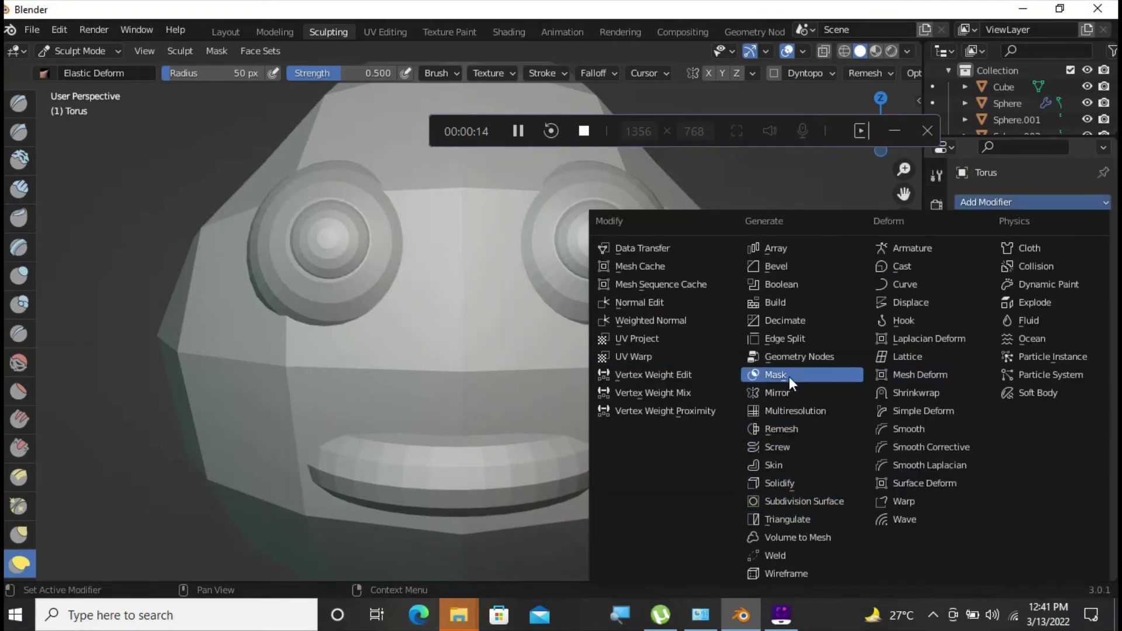
click(782, 395)
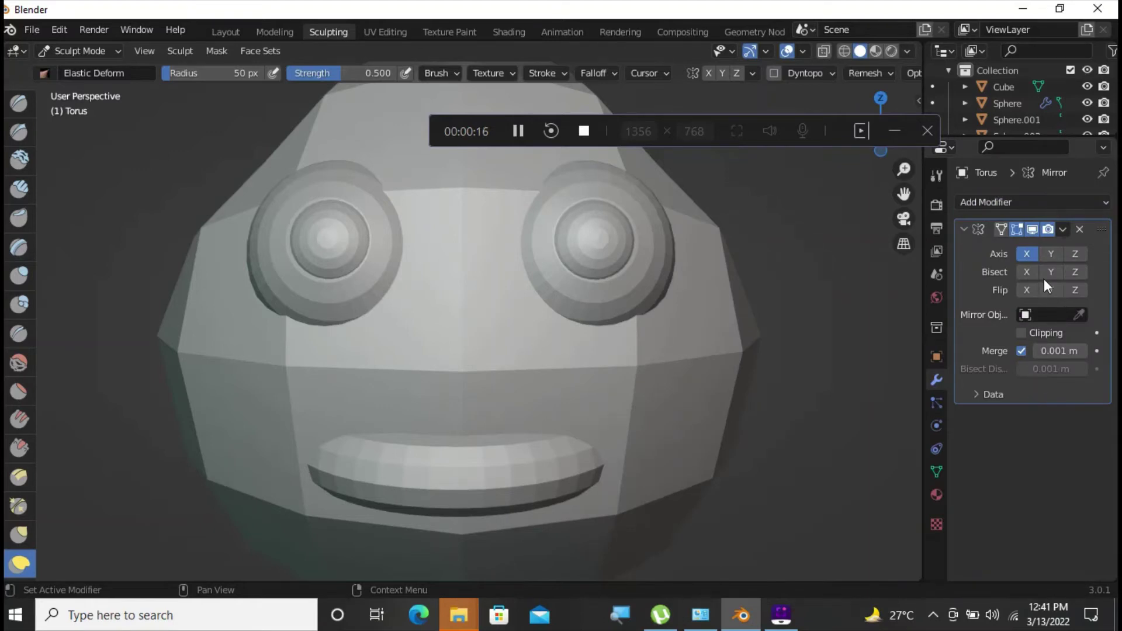
click(1026, 272)
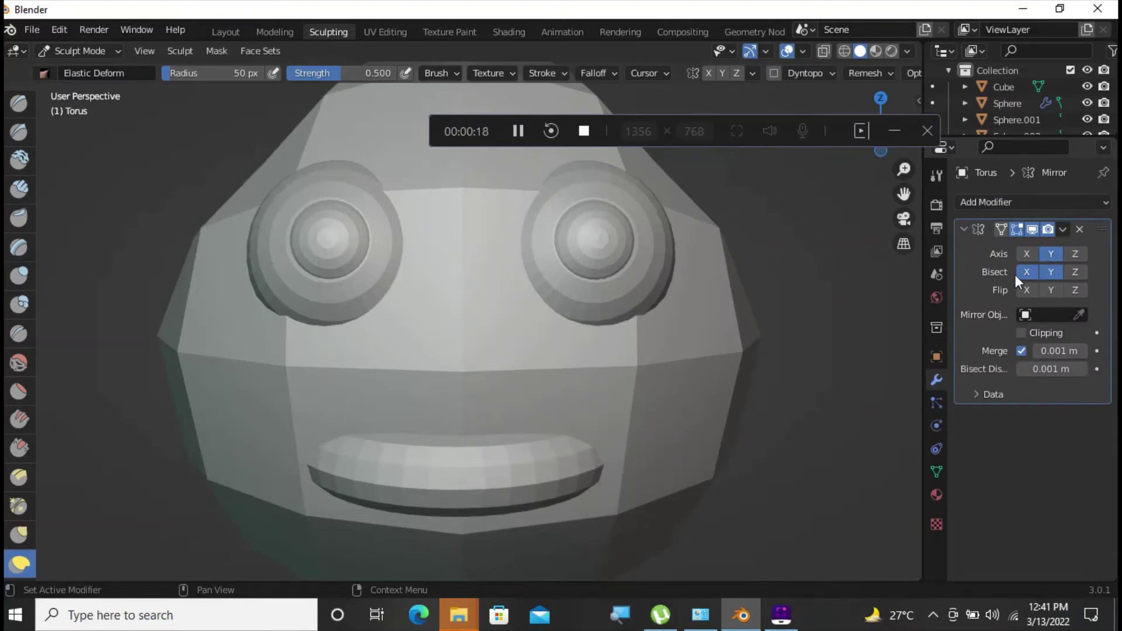
drag(583, 461, 609, 456)
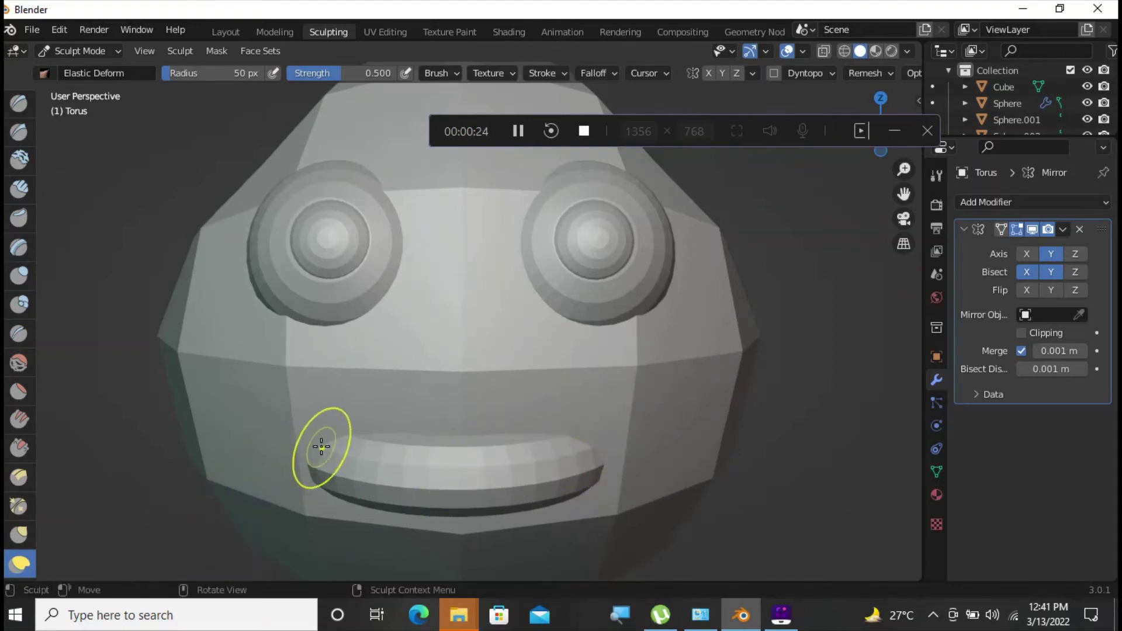
Try an Elastic Deform stroke at the mouth's negative-X corner, and set the torus's Mirror modifier axis to X with bisect X and Y.
mouse_move(316, 450)
mouse_down()
mouse_move(314, 415)
mouse_move(339, 459)
mouse_up()
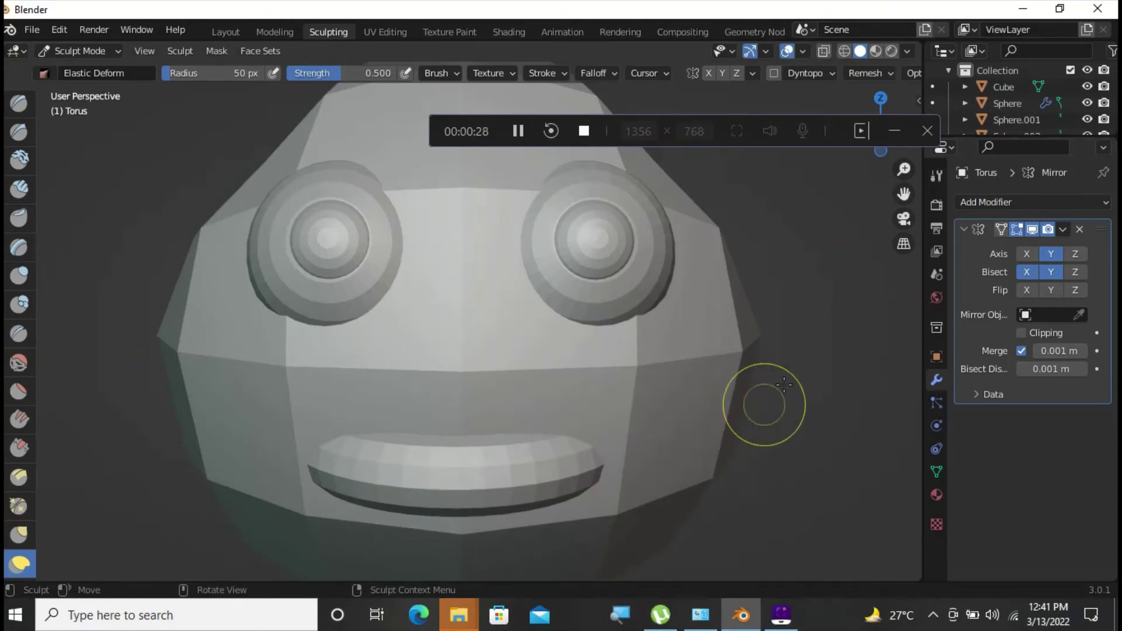
scroll(1005, 106, down, 3)
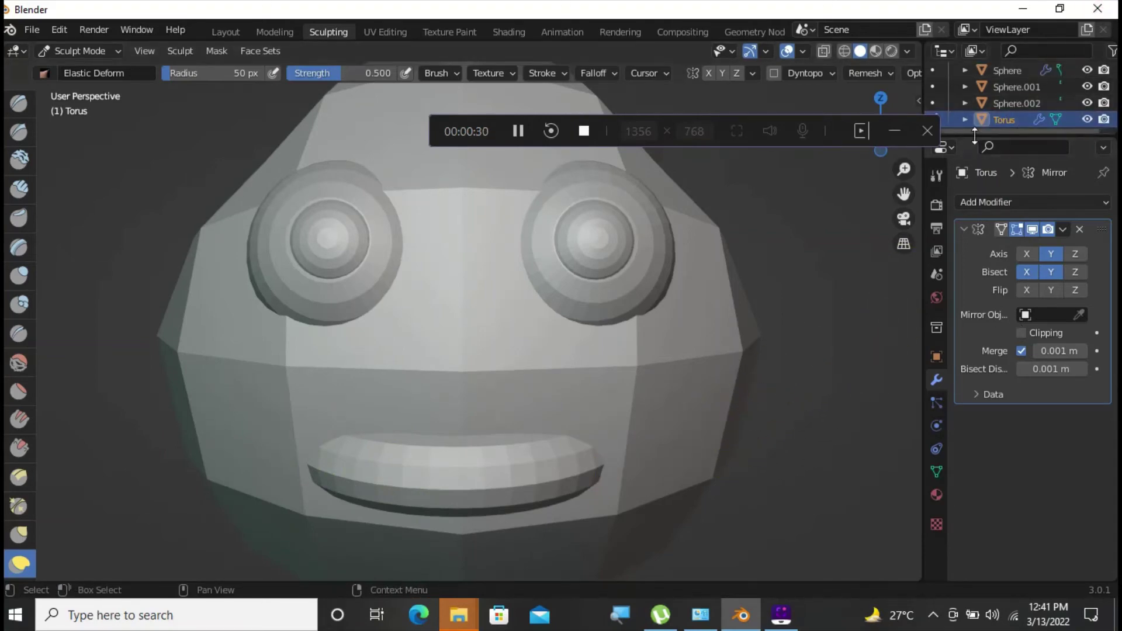
click(1046, 255)
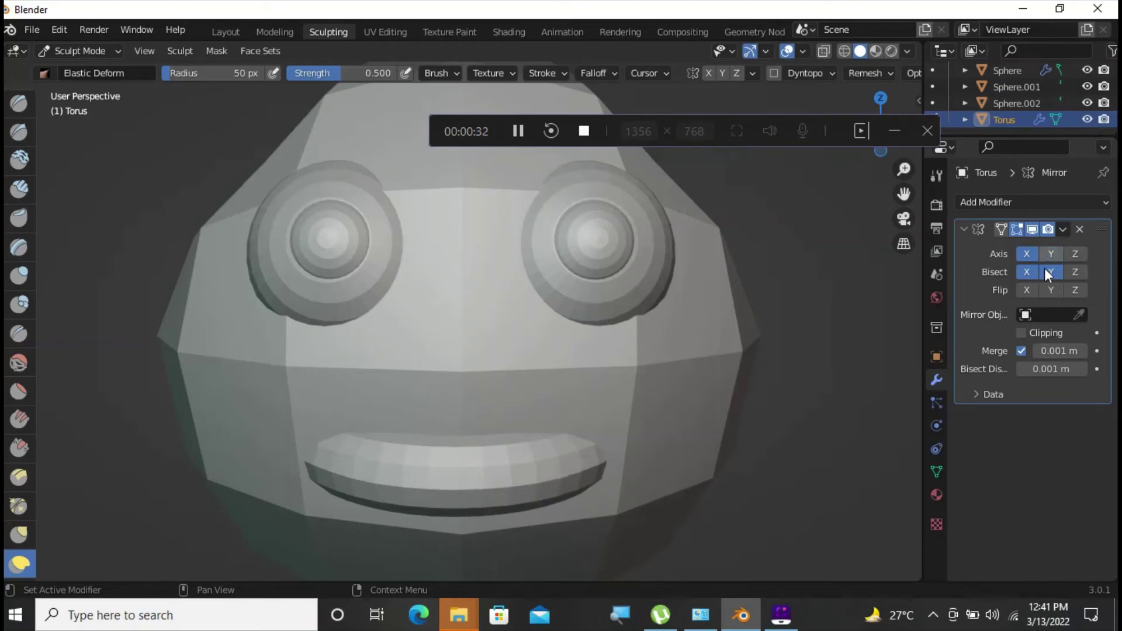
click(1047, 271)
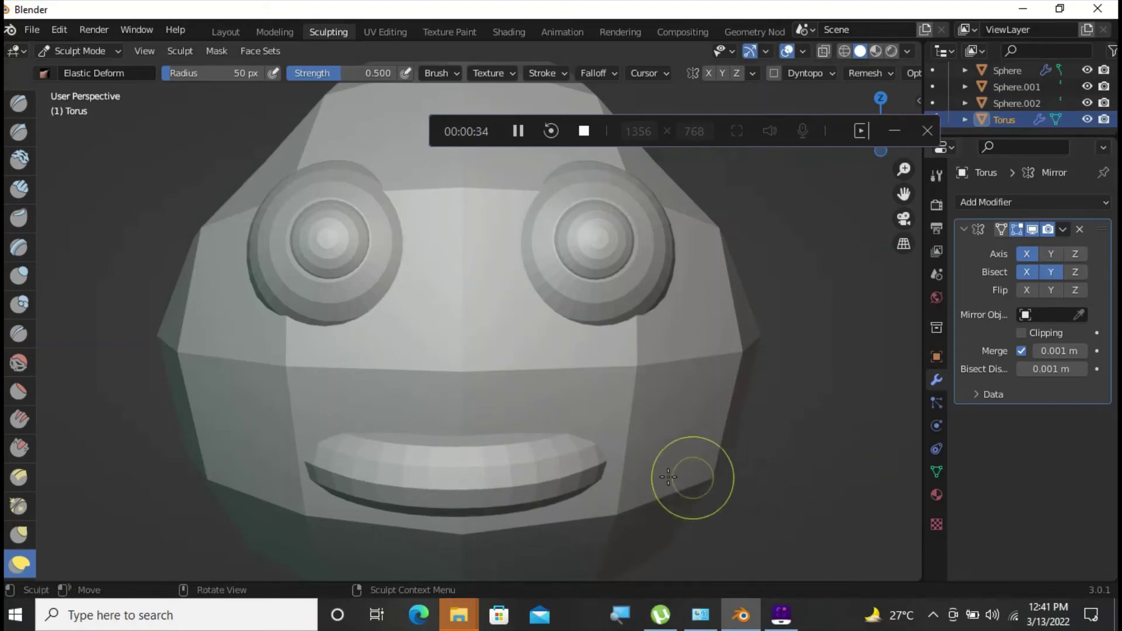
Bend the mouth's corners up into a smile with Elastic Deform, raise the upper lip's center slightly, and refine both corners.
mouse_move(579, 459)
mouse_down()
mouse_move(606, 413)
mouse_move(610, 337)
mouse_move(602, 394)
mouse_move(613, 395)
mouse_move(626, 368)
mouse_move(603, 451)
mouse_move(618, 402)
mouse_move(611, 465)
mouse_move(593, 471)
mouse_move(603, 470)
mouse_move(592, 452)
mouse_move(562, 480)
mouse_up()
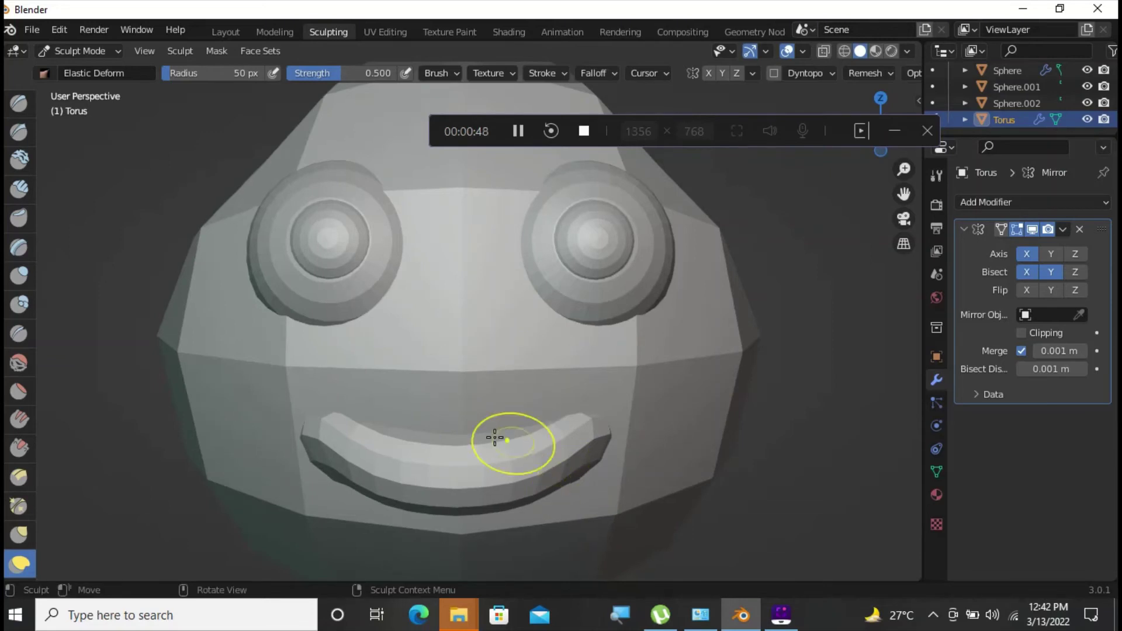
drag(456, 437, 456, 422)
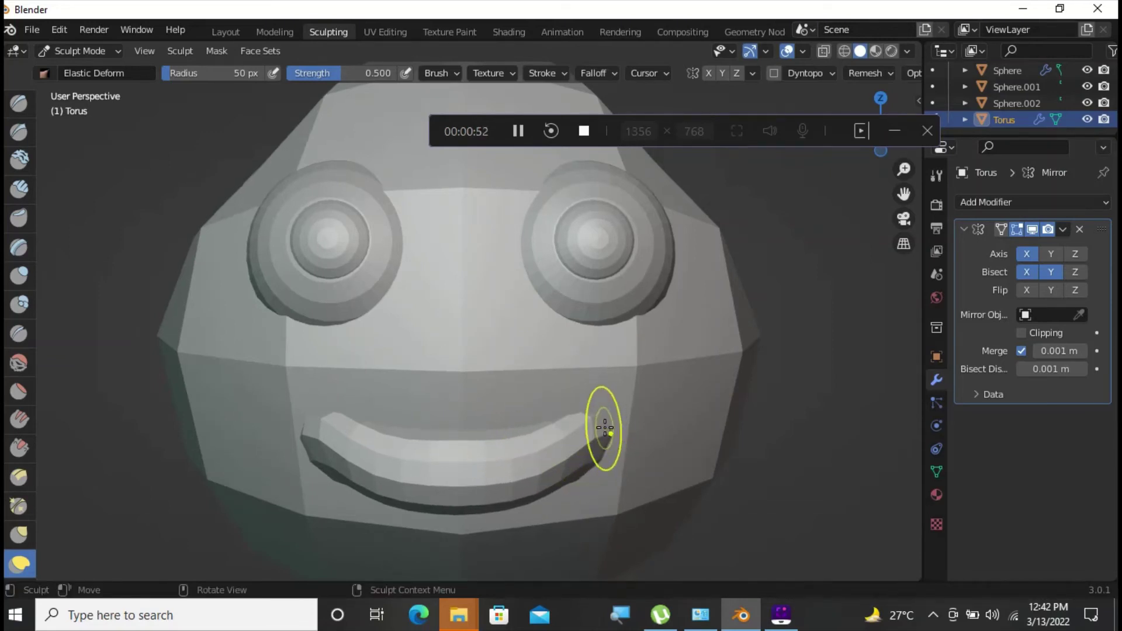
mouse_move(591, 413)
mouse_down()
mouse_move(608, 418)
mouse_move(631, 396)
mouse_move(555, 457)
mouse_move(563, 446)
mouse_move(591, 451)
mouse_move(578, 463)
mouse_move(603, 426)
mouse_up()
drag(326, 426, 332, 424)
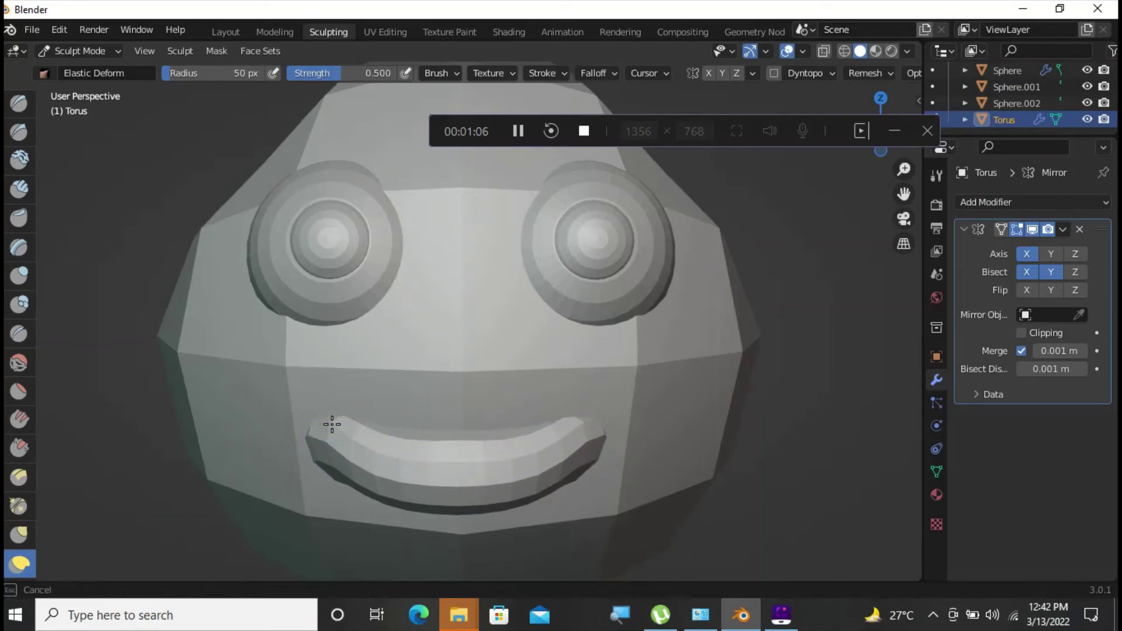
Undo the last two corner strokes and pull the center of the lower lip downward with the Elastic Deform brush.
mouse_move(601, 468)
mouse_down()
mouse_move(626, 451)
mouse_move(581, 431)
mouse_move(594, 408)
mouse_up()
key(ctrl+z)
key(ctrl+z)
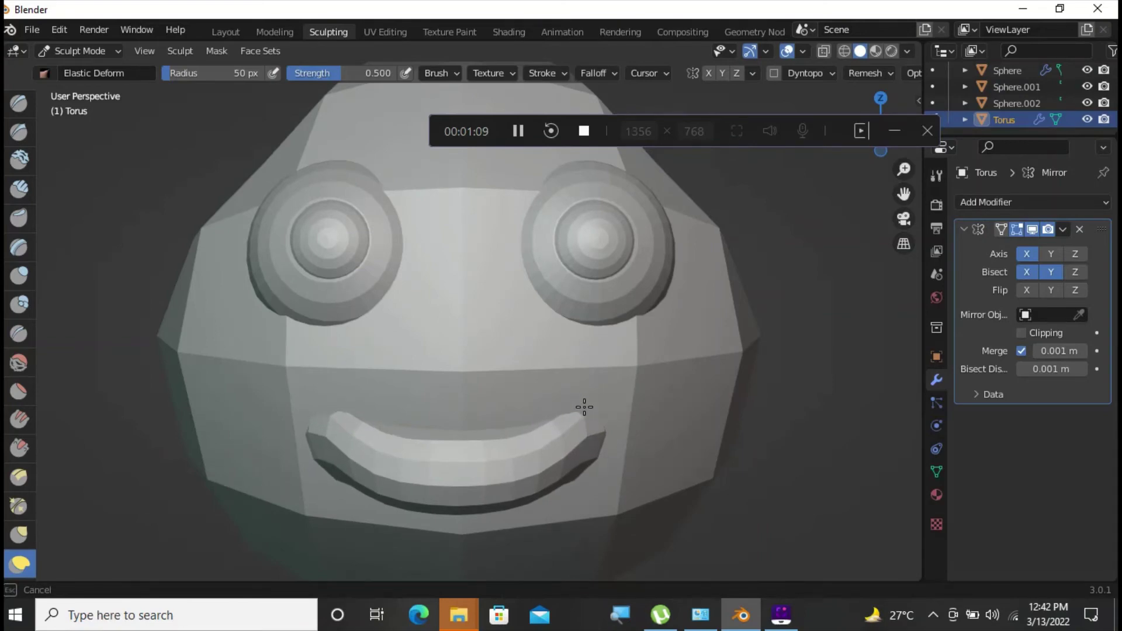
mouse_move(491, 487)
mouse_down()
mouse_move(488, 522)
mouse_move(478, 517)
mouse_move(474, 534)
mouse_move(463, 523)
mouse_up()
scroll(643, 467, down, 4)
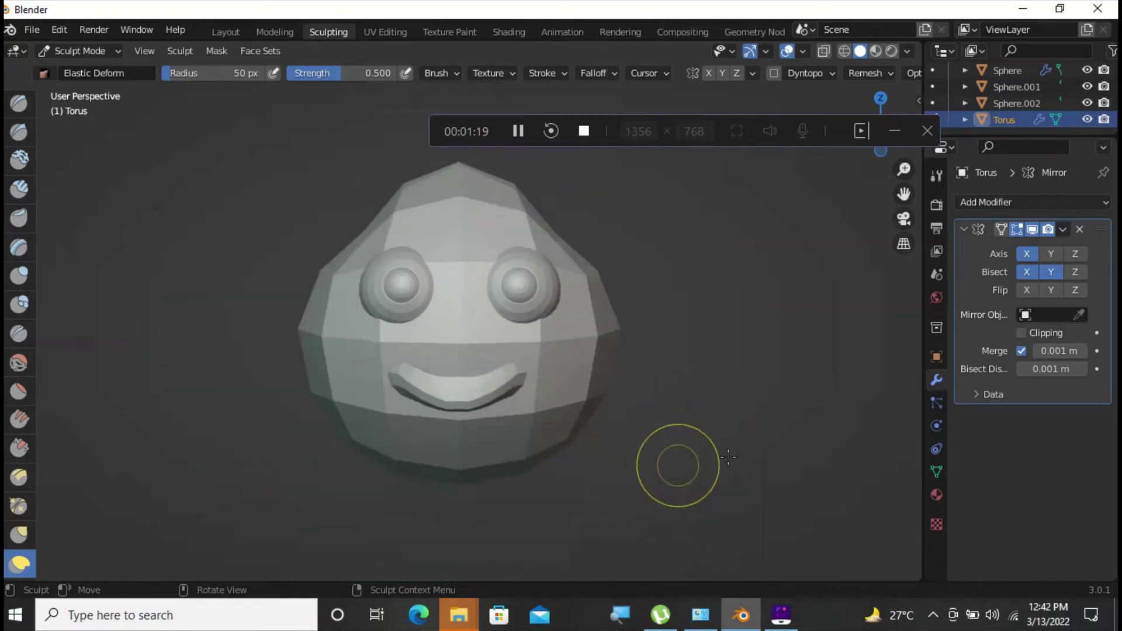
middle_drag(649, 441, 646, 431)
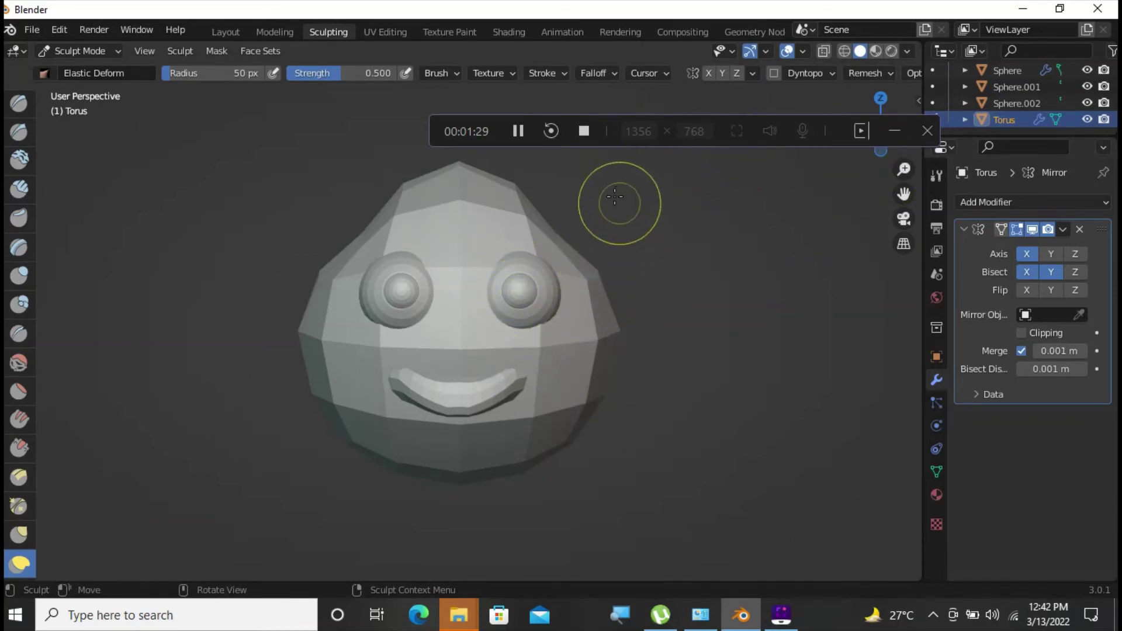
click(584, 131)
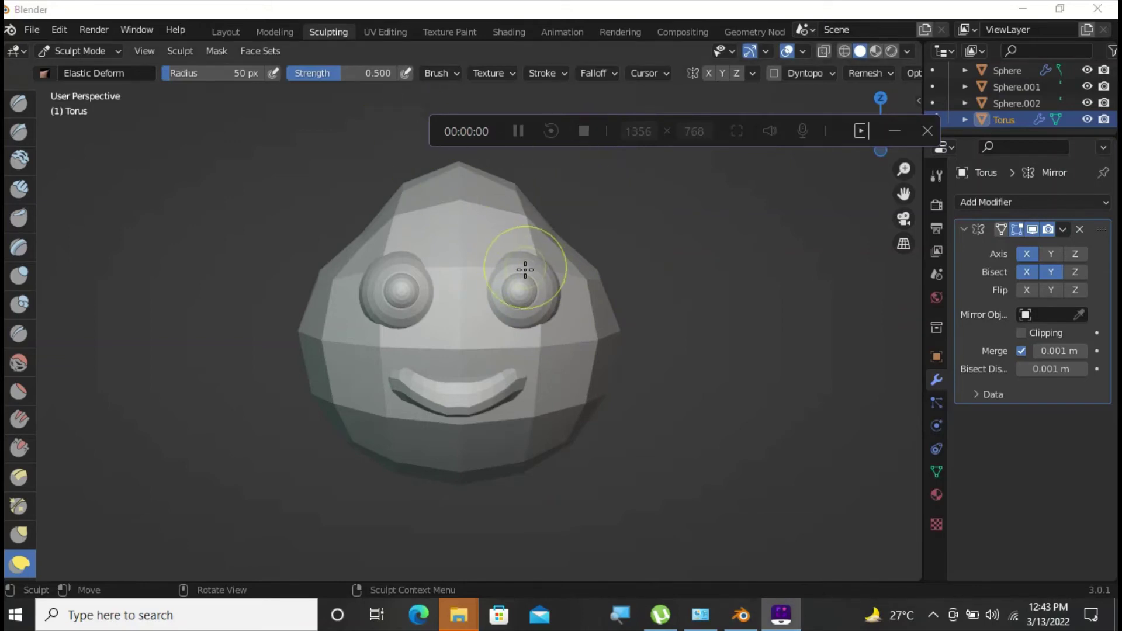
Return to the Layout workspace and apply the torus mouth's Mirror modifier.
click(225, 32)
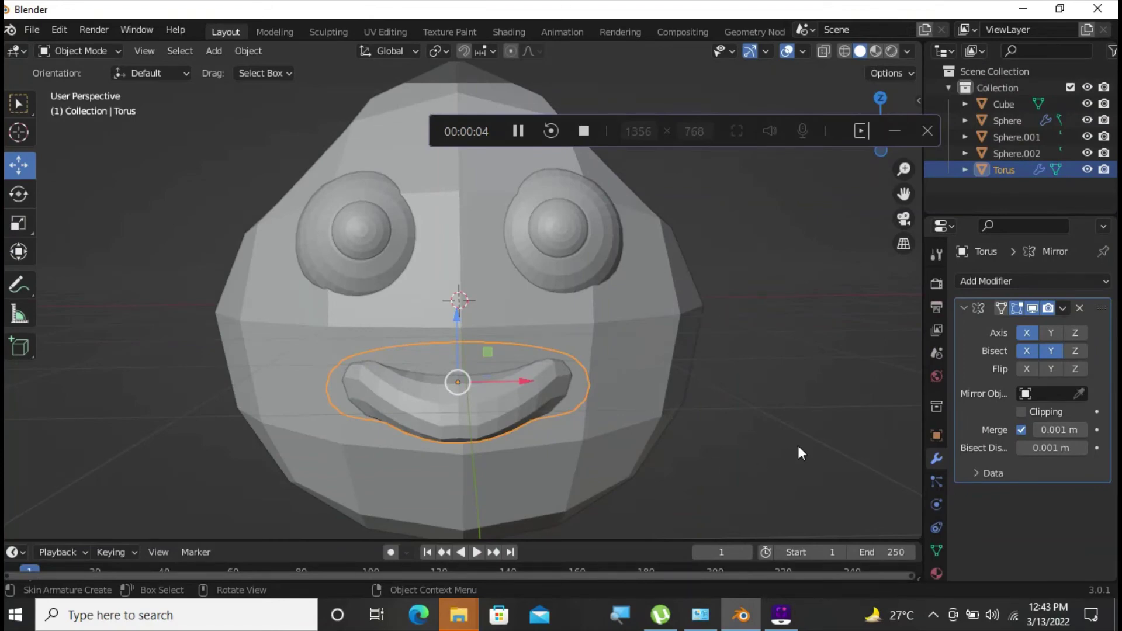
click(1061, 308)
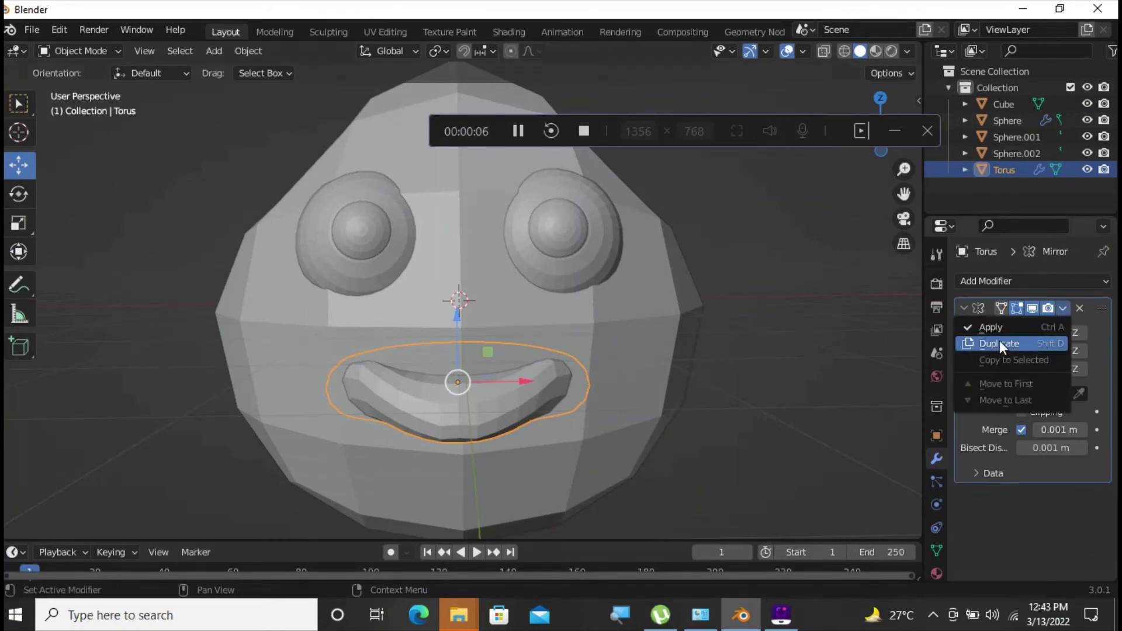
click(990, 327)
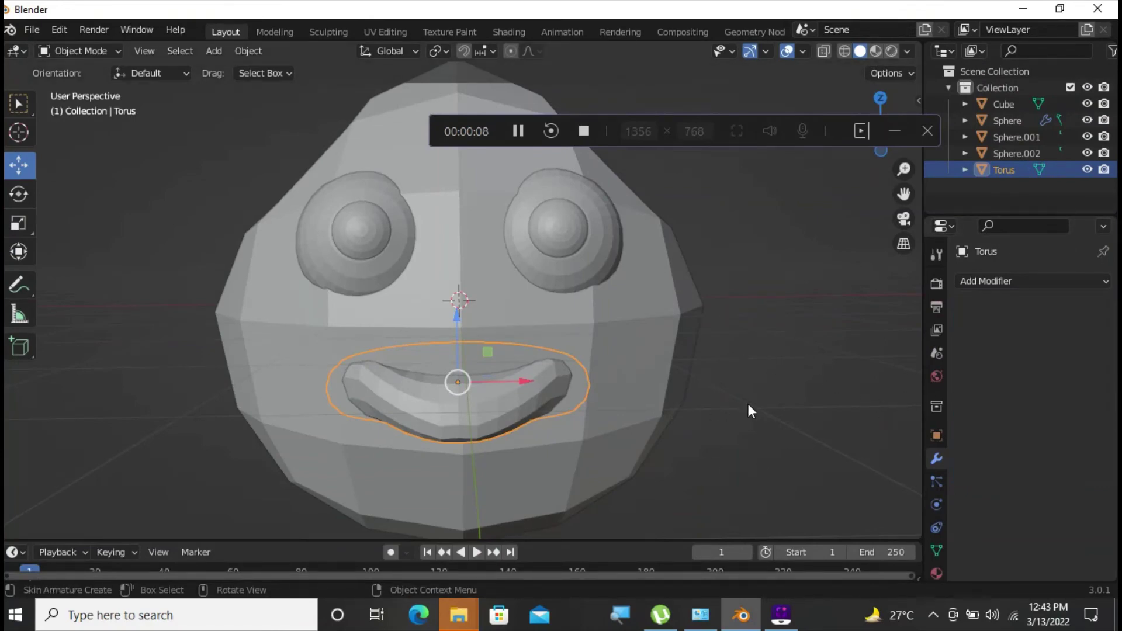
Add a cone mesh and raise it along Z onto the top of the character's head as a pointed tip.
scroll(746, 409, up, 3)
scroll(746, 408, down, 3)
middle_drag(766, 398, 769, 401)
scroll(672, 391, down, 4)
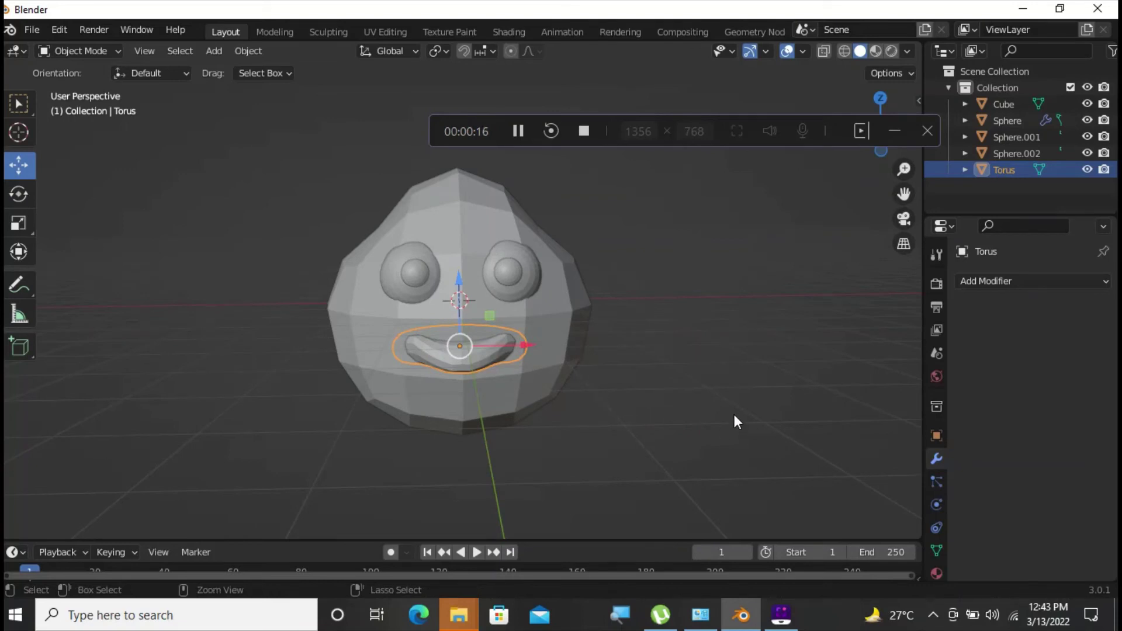
key(shift+a)
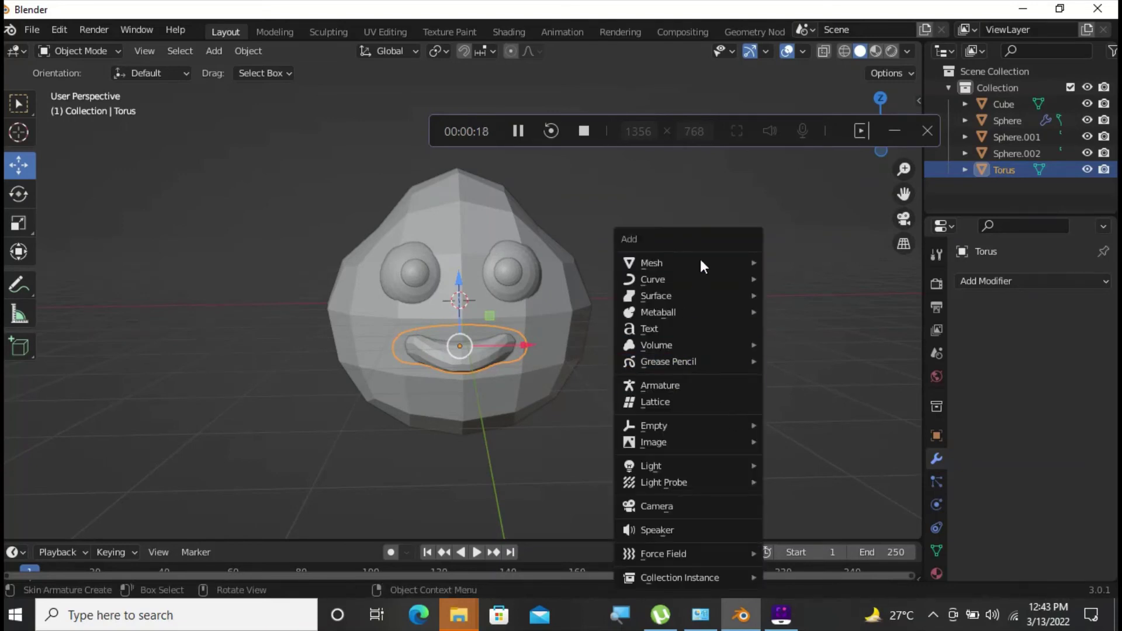
mouse_move(700, 258)
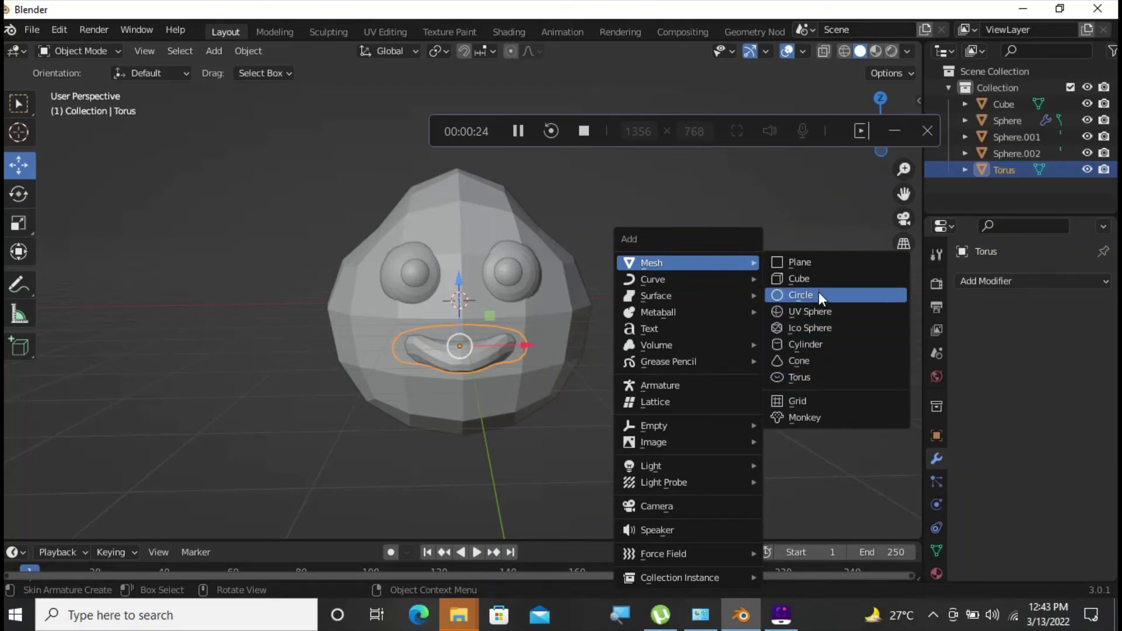
click(798, 363)
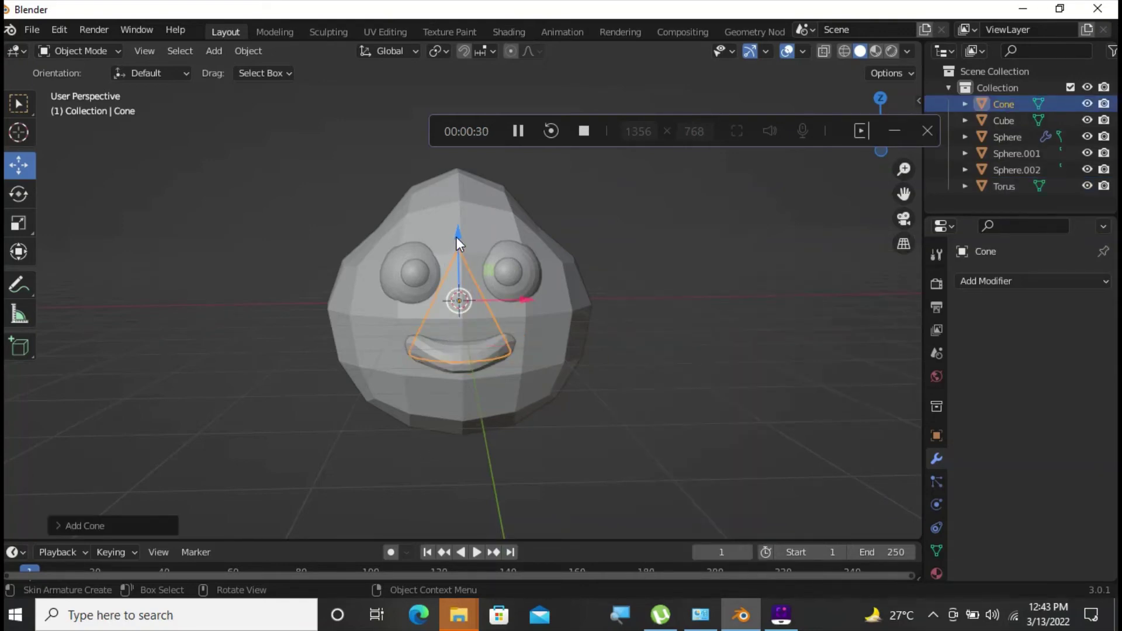
drag(458, 234, 461, 86)
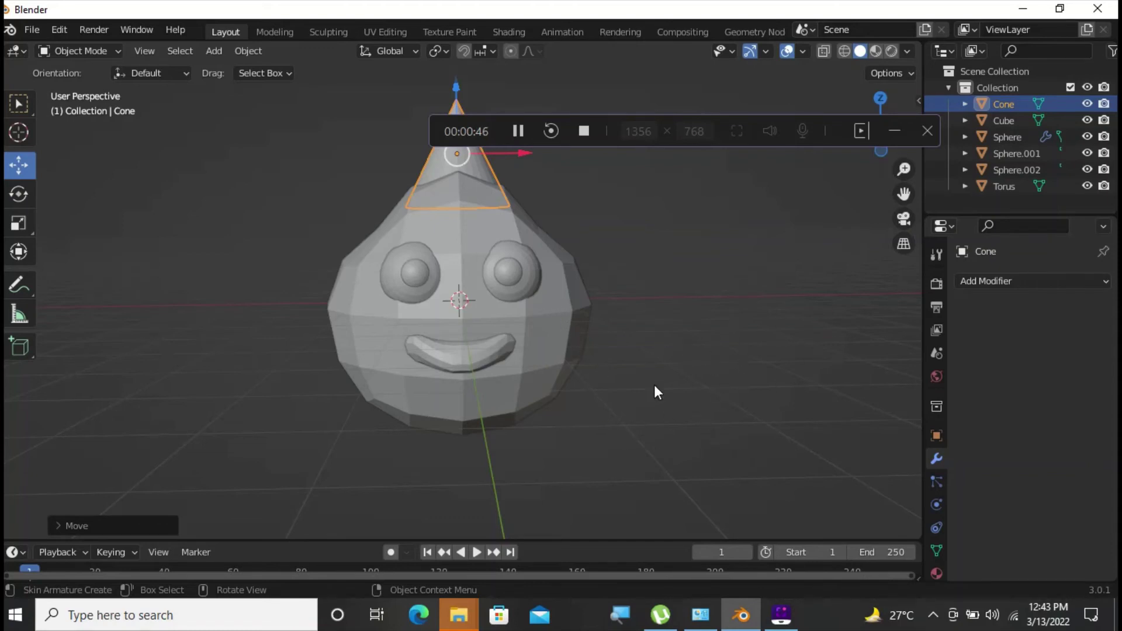
Add a second torus mesh and lower it about 2.6 m along Z to the underside of the body.
key(shift+a)
mouse_move(472, 263)
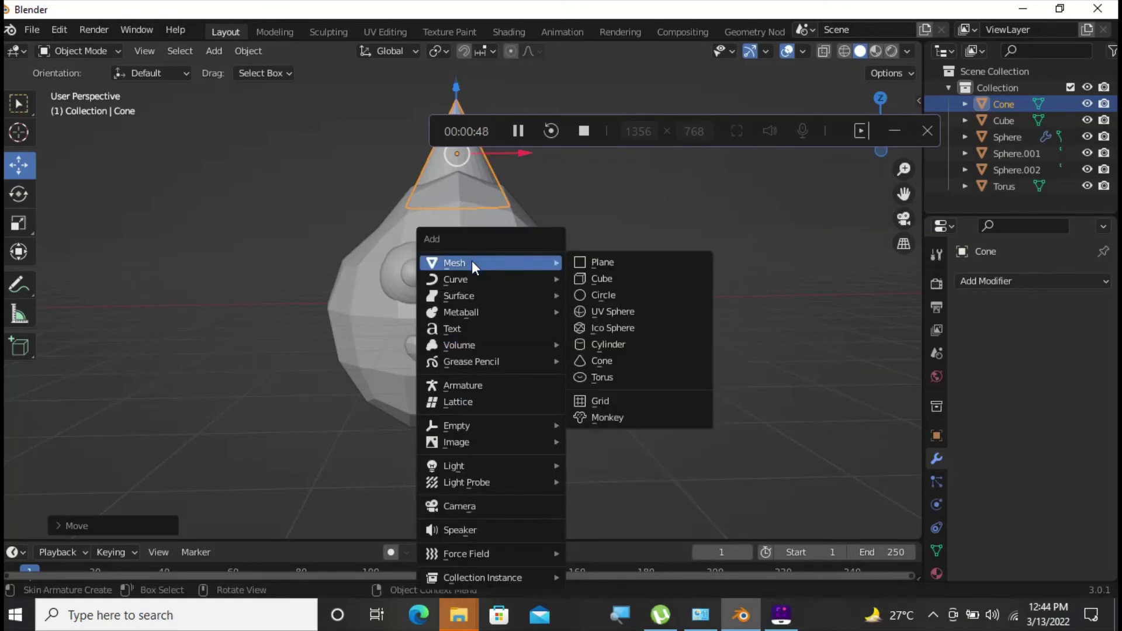
click(606, 376)
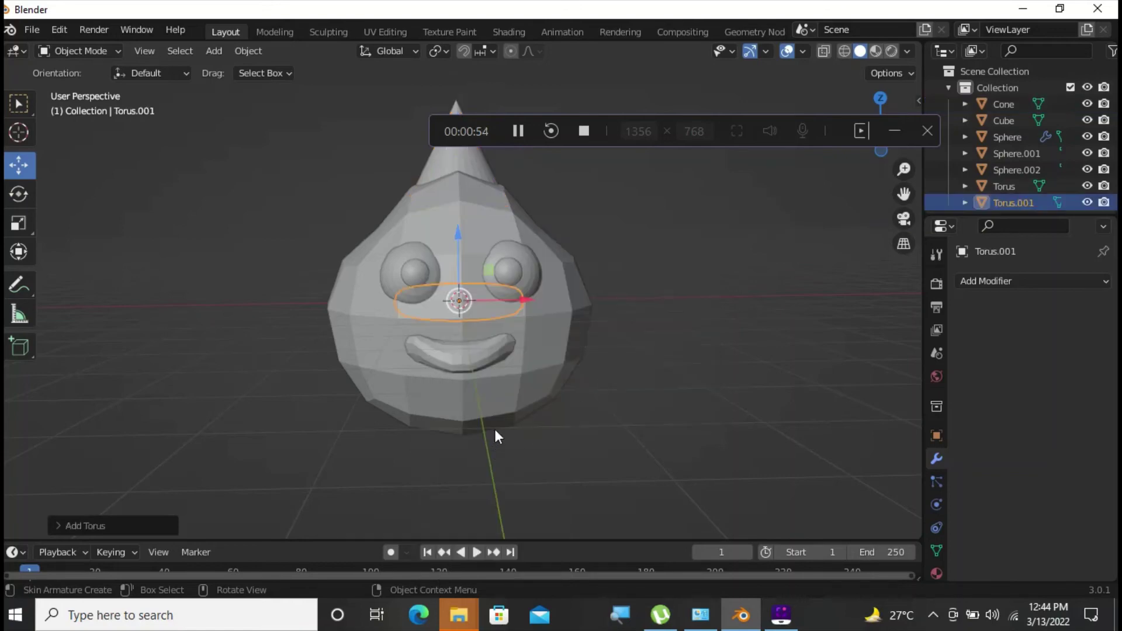
key(g)
key(z)
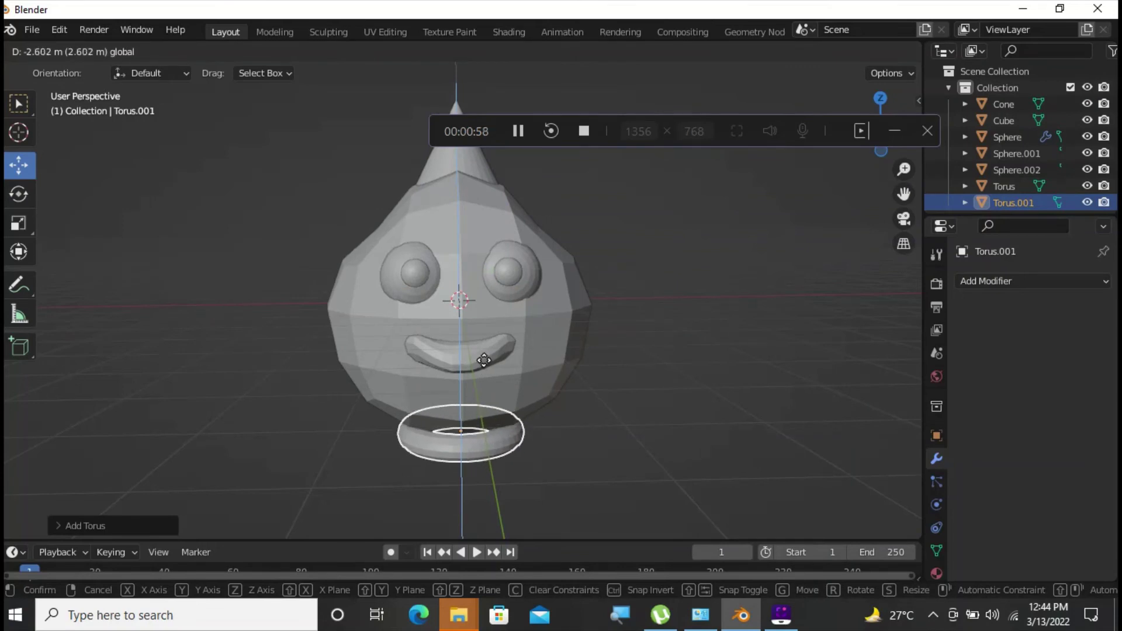
click(501, 472)
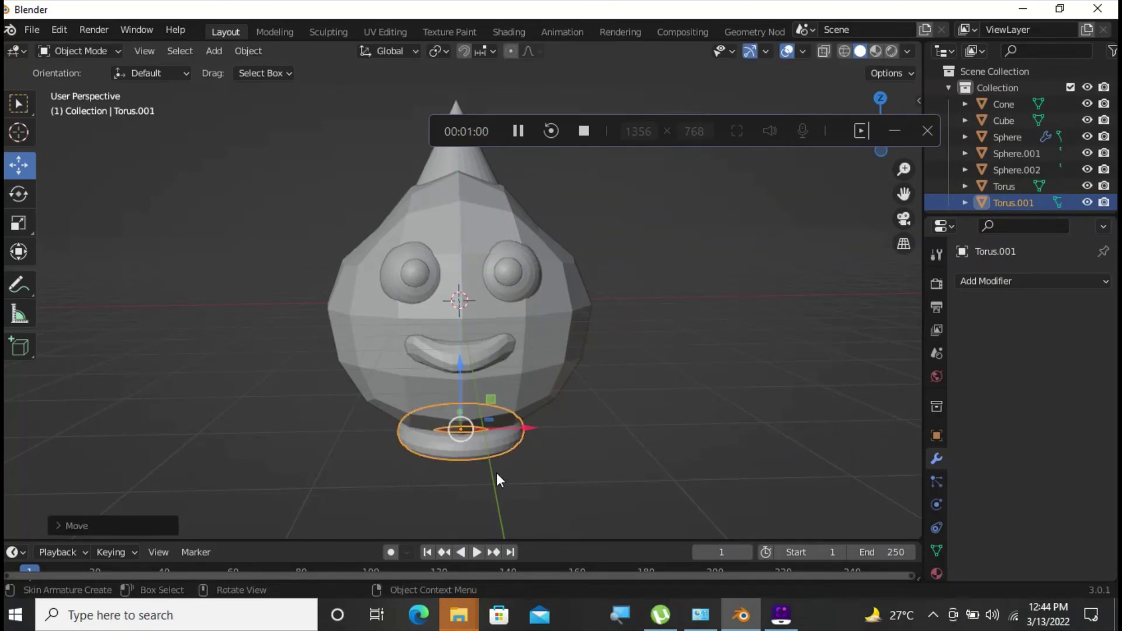
Scale the new torus up about 2.2 times and raise it about 0.99 m along Z around the lower body.
key(s)
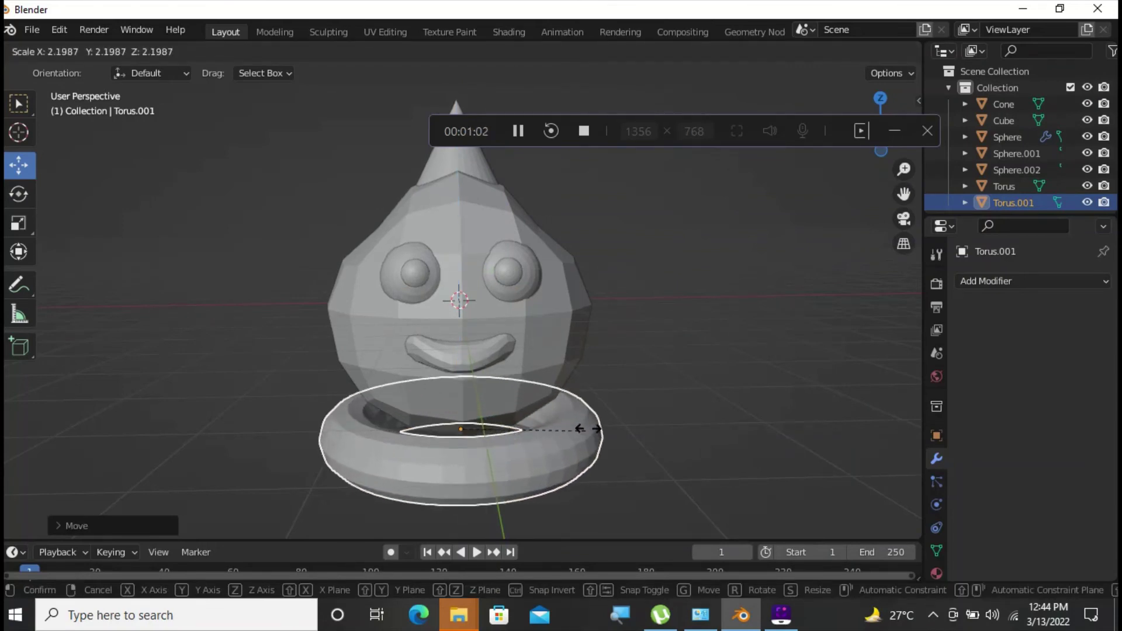
click(590, 435)
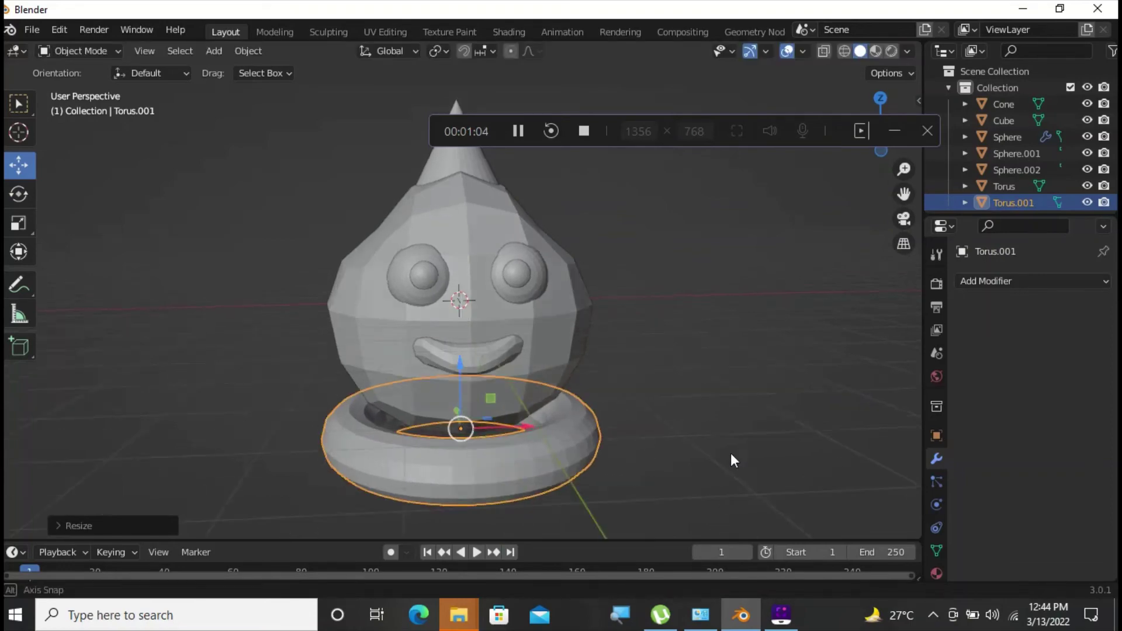
middle_drag(731, 458, 784, 450)
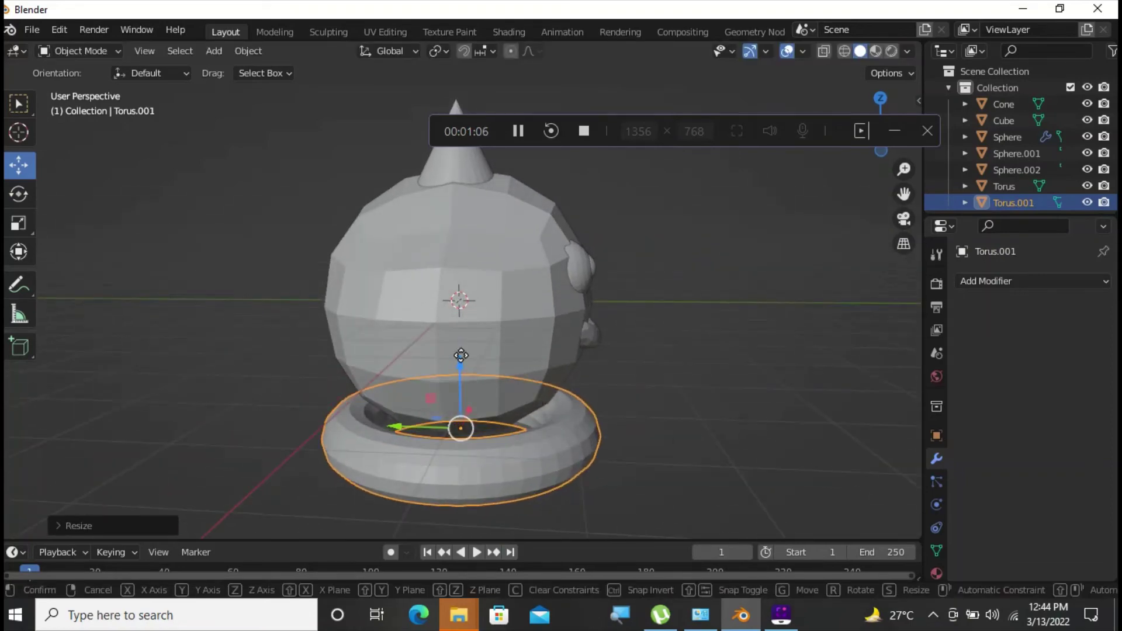
drag(460, 385, 464, 324)
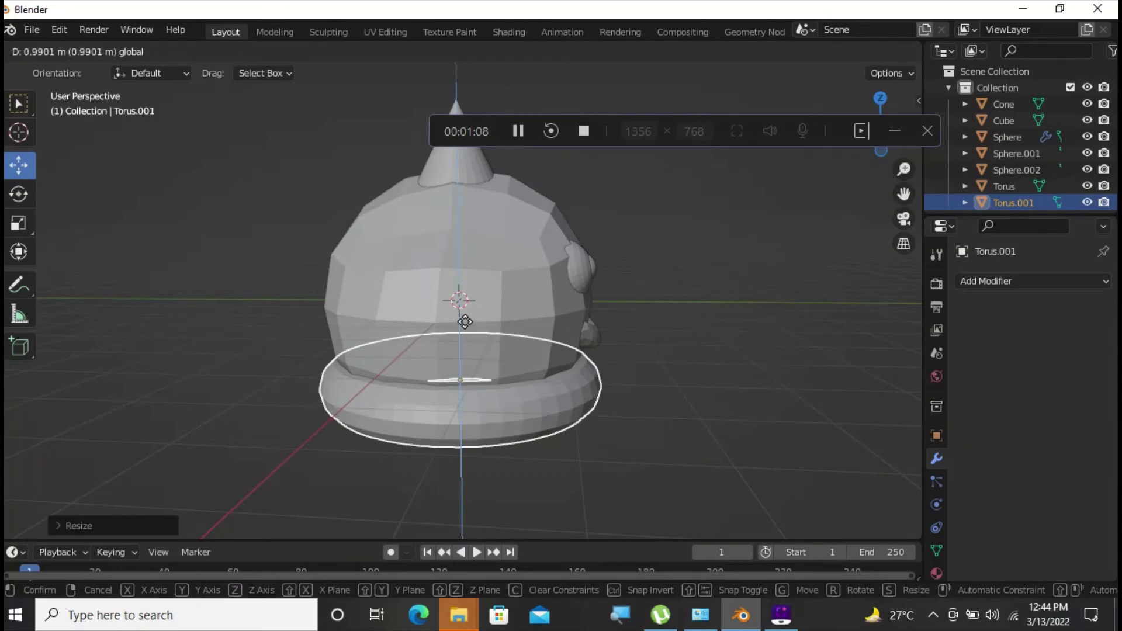
click(461, 320)
middle_drag(696, 390, 525, 377)
middle_drag(706, 368, 677, 376)
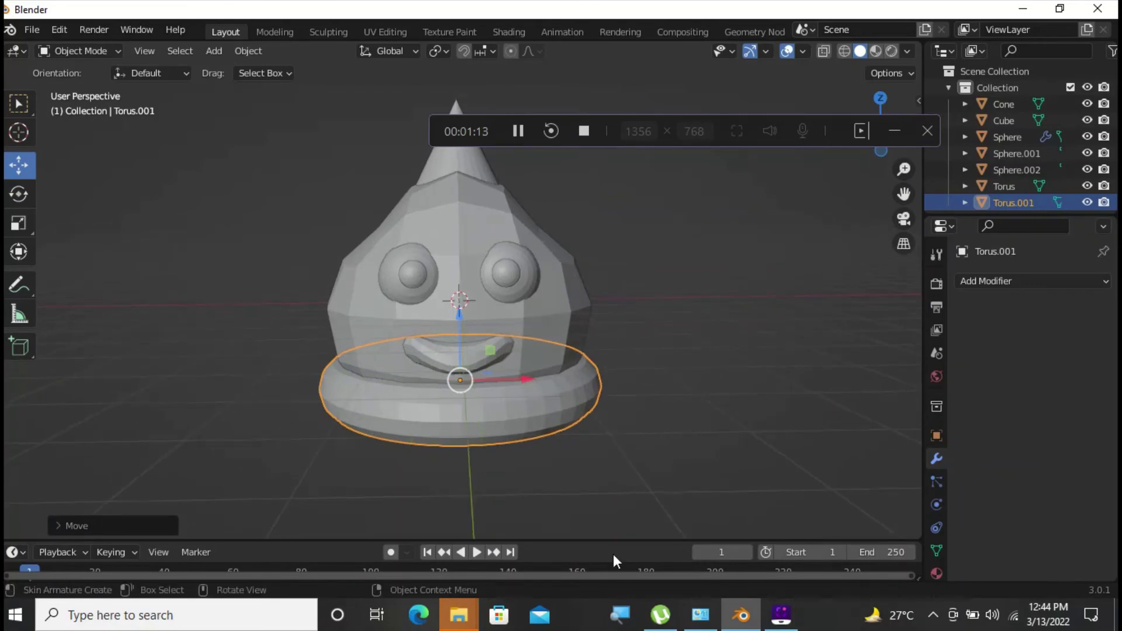
Adjust the lower torus's last move to 1.0901 m along Z.
click(76, 525)
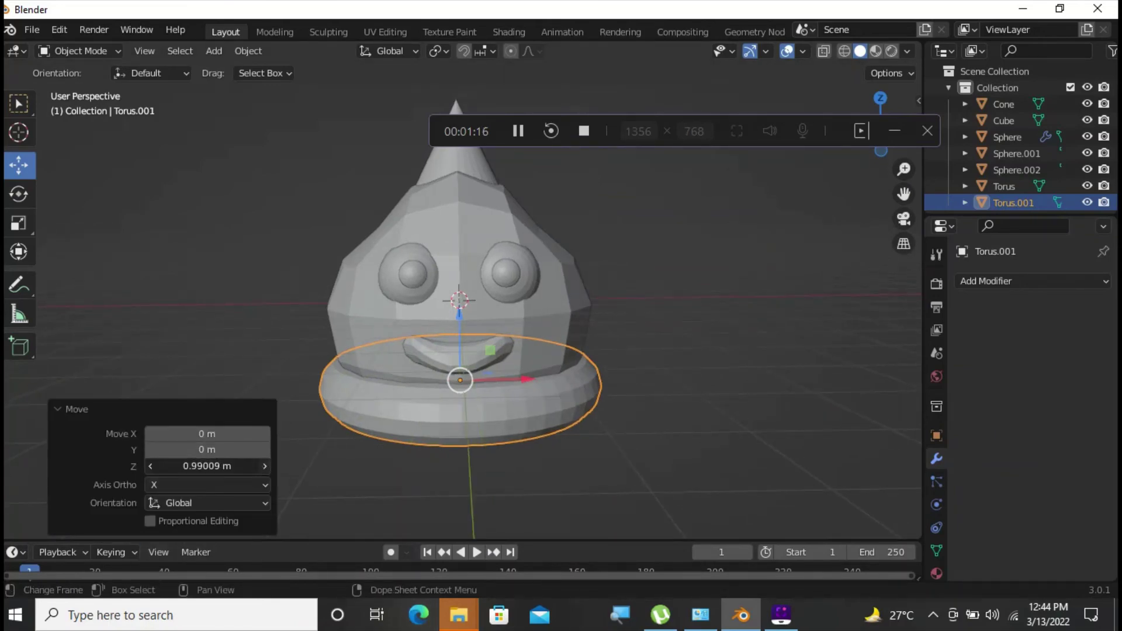
click(264, 466)
click(264, 466)
click(264, 465)
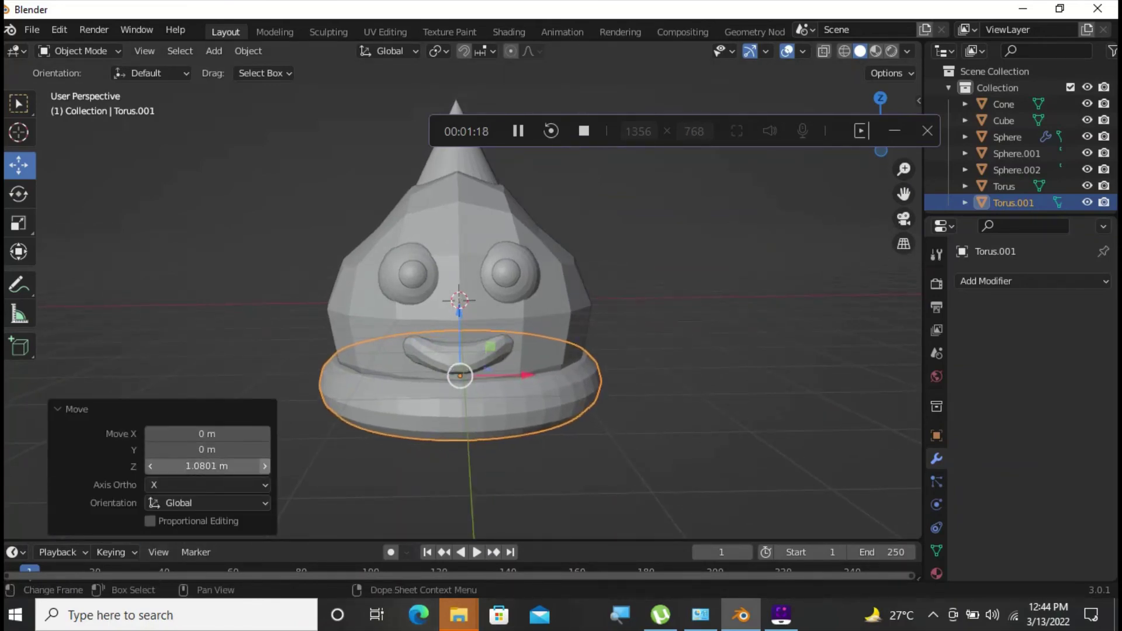
click(264, 465)
Set the Y component of the lower torus's last move to 0.16 m.
click(264, 449)
click(265, 450)
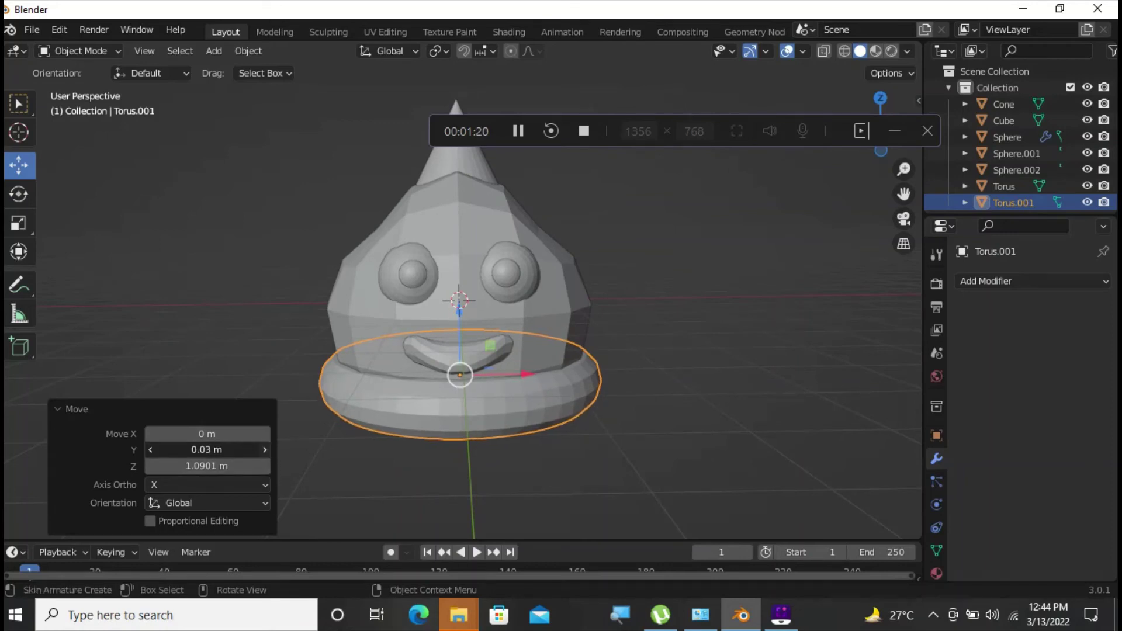
click(264, 450)
click(265, 450)
click(264, 450)
click(265, 450)
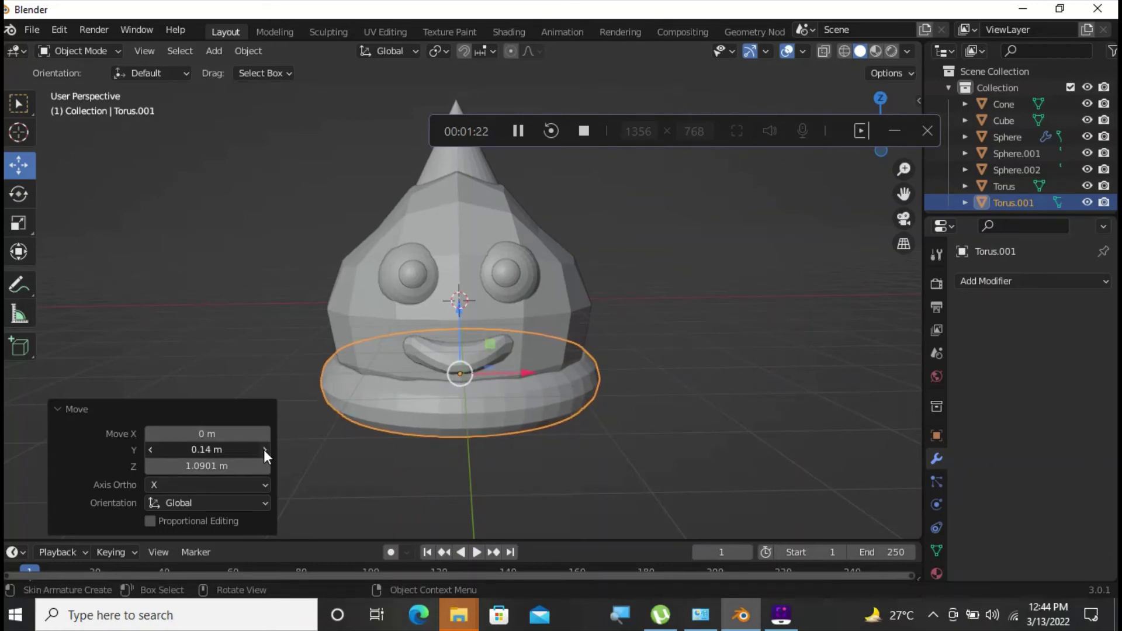
click(264, 449)
Try a 0.05 m X offset for the lower torus's move and reset the X value to 0 m.
click(265, 436)
click(265, 436)
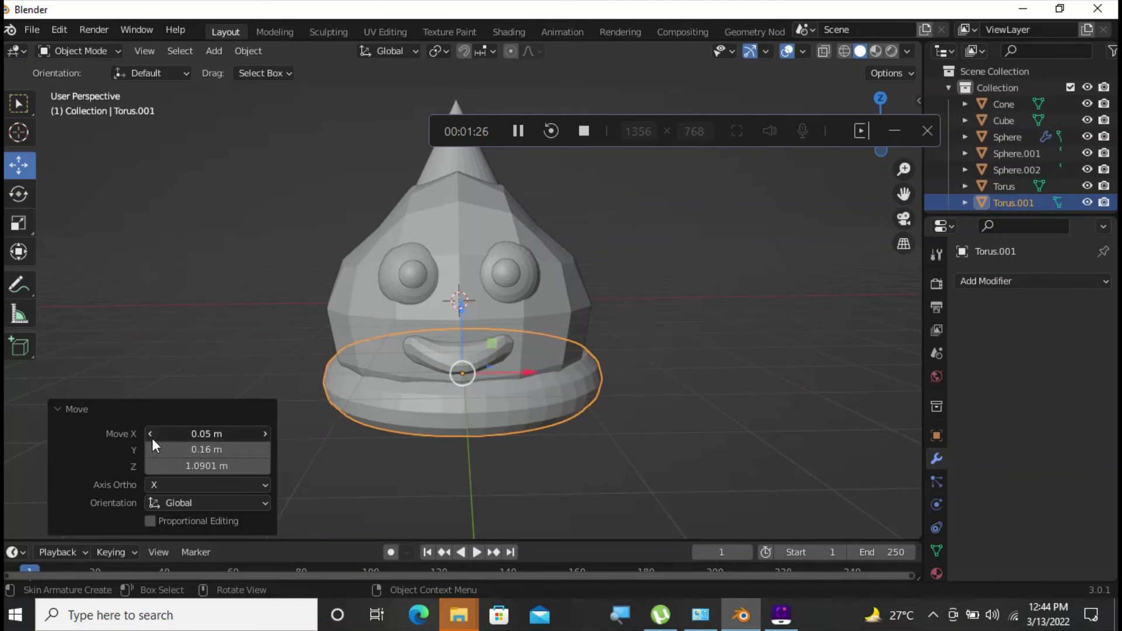
click(151, 436)
click(152, 436)
Set the current frame to 0 and enlarge the timeline area slightly.
click(695, 552)
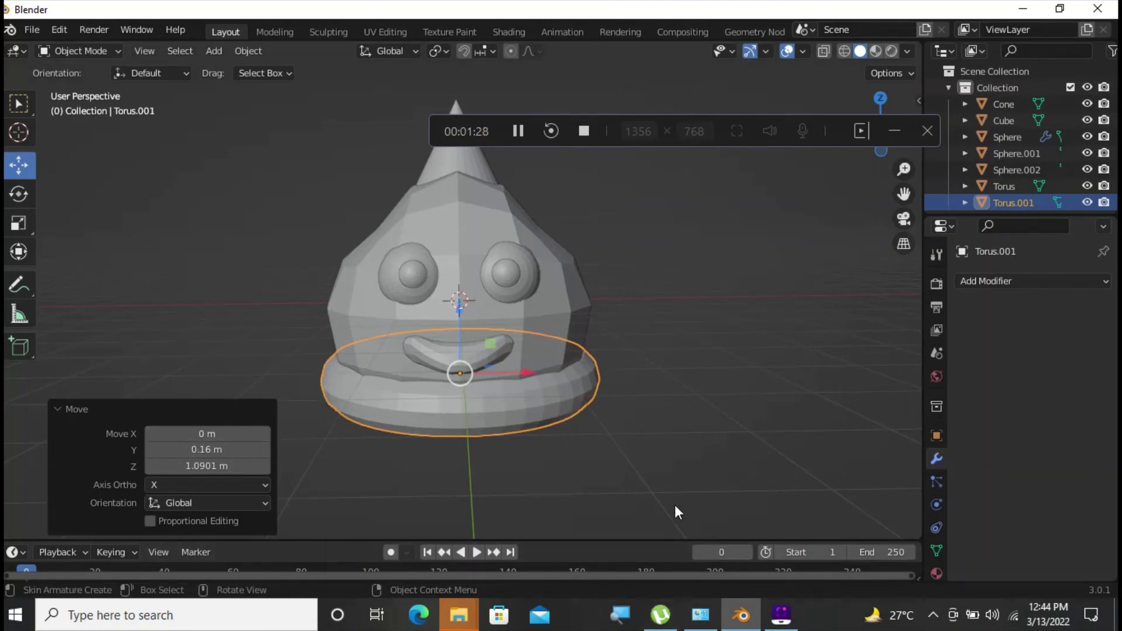
drag(445, 542, 448, 529)
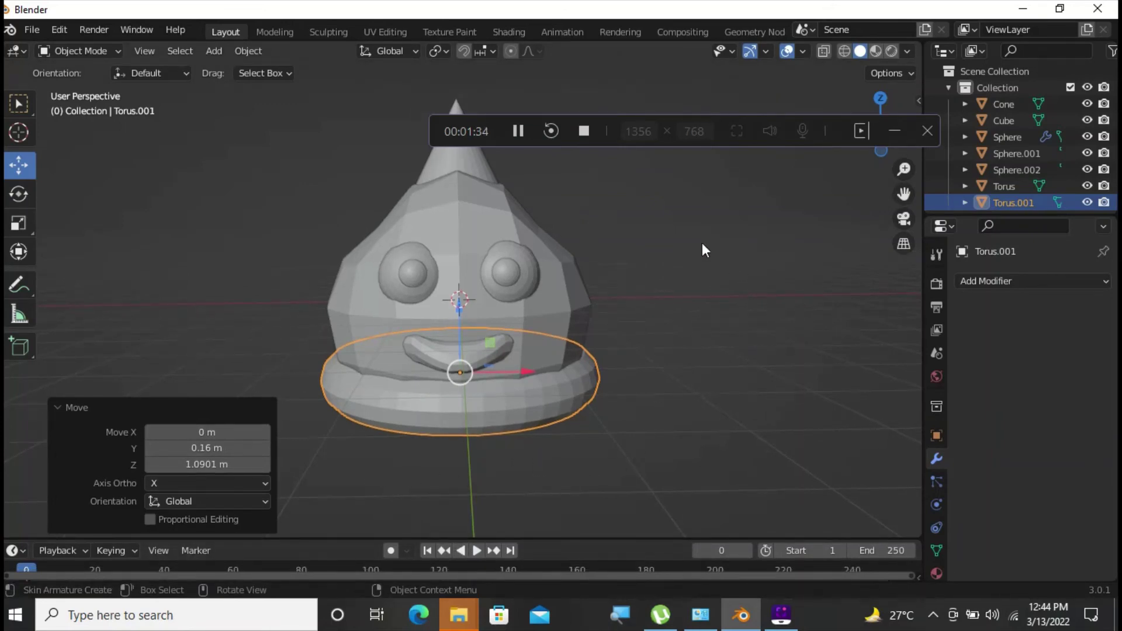
Add a new material to the cone on the character's head.
click(583, 130)
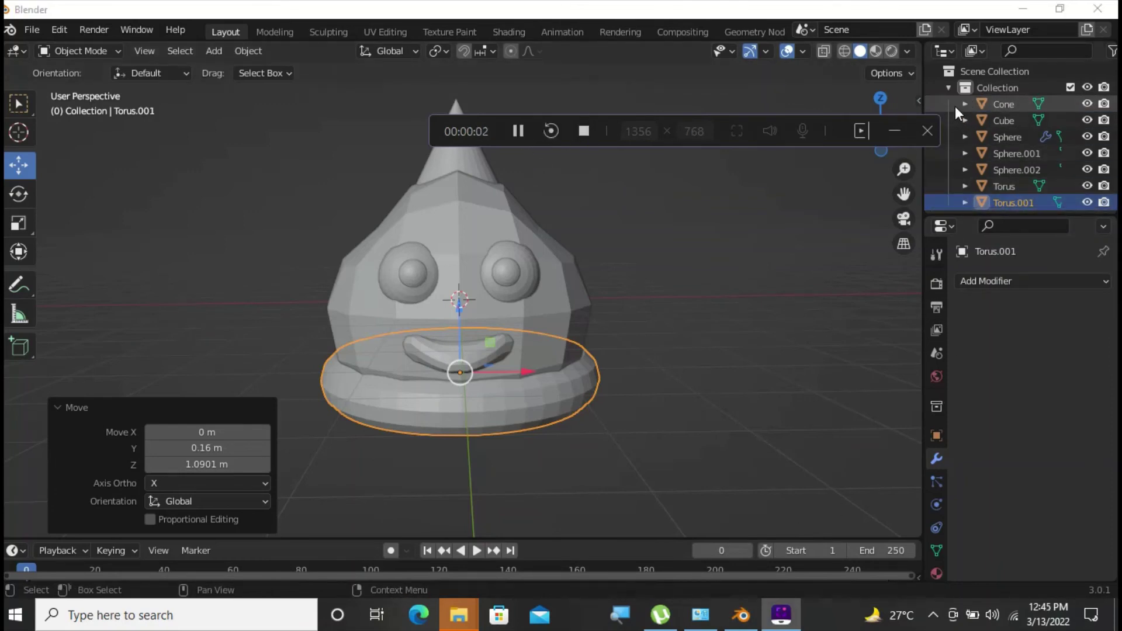
click(954, 104)
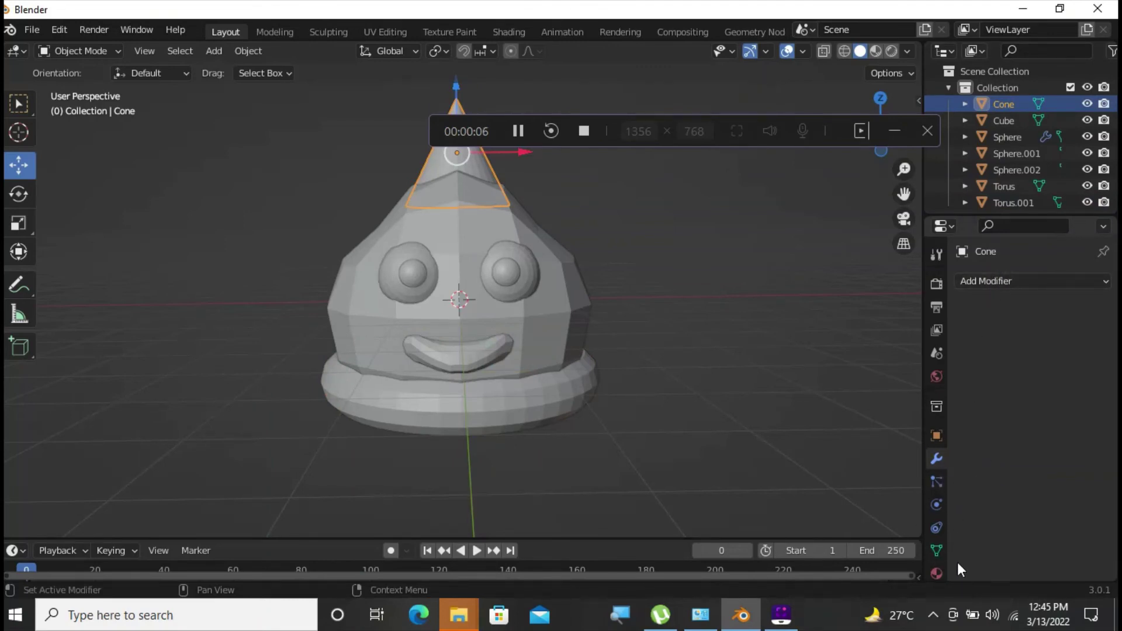
scroll(942, 572, down, 2)
click(936, 535)
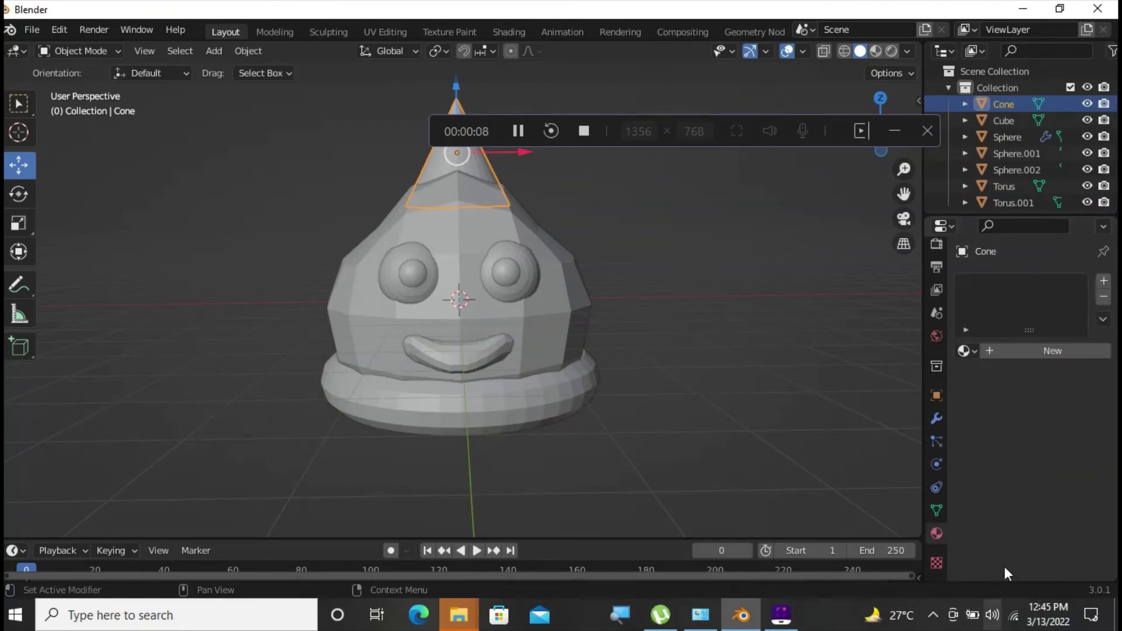
click(999, 350)
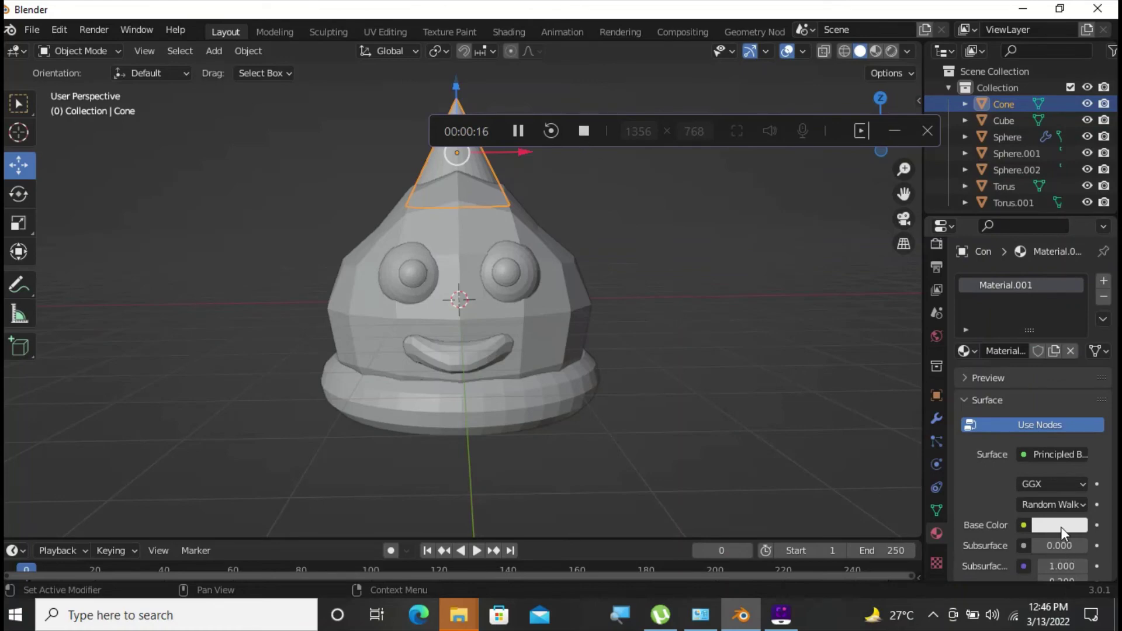
Set the cone material's base color to orange-yellow (H 0.098, S 0.953) and its viewport display color to yellow (H 0.137, S 1.000).
click(584, 130)
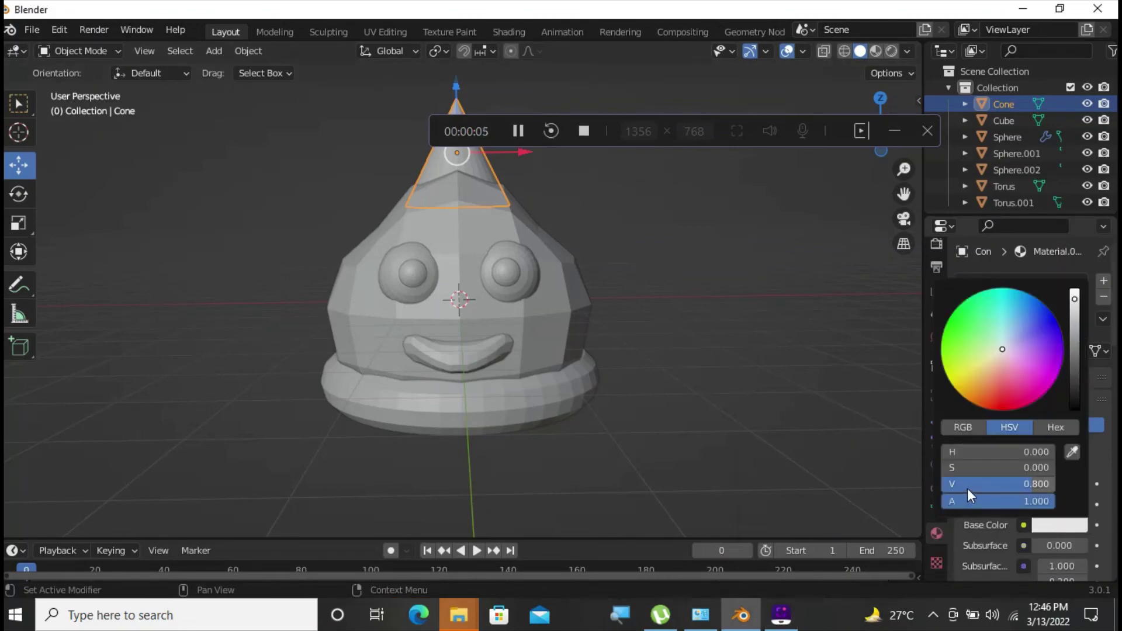
drag(995, 338, 970, 383)
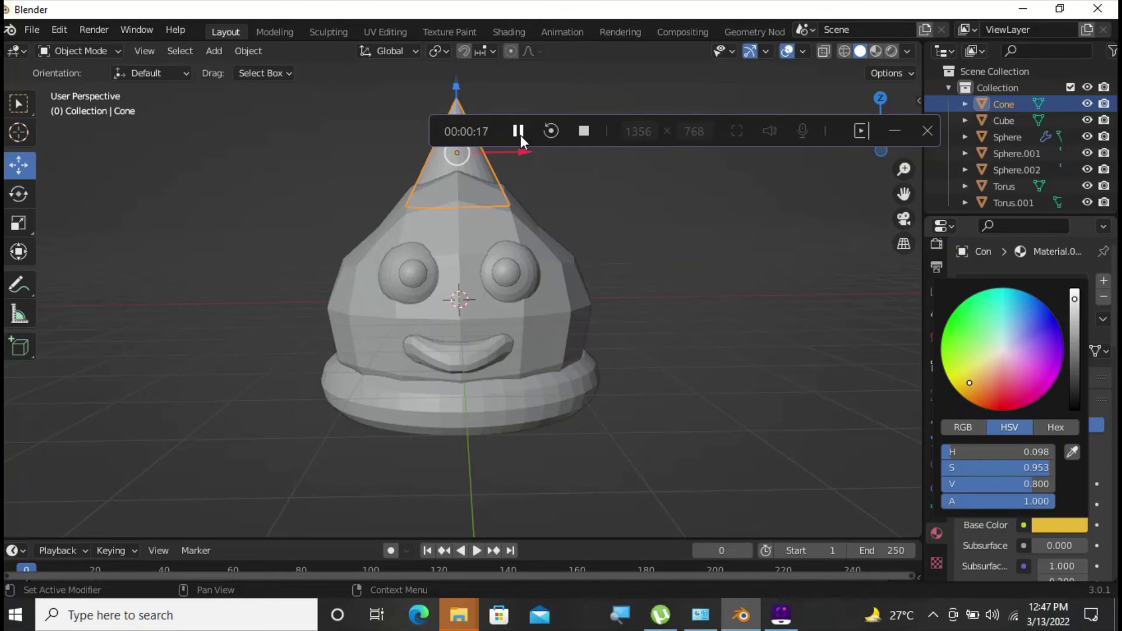
click(520, 135)
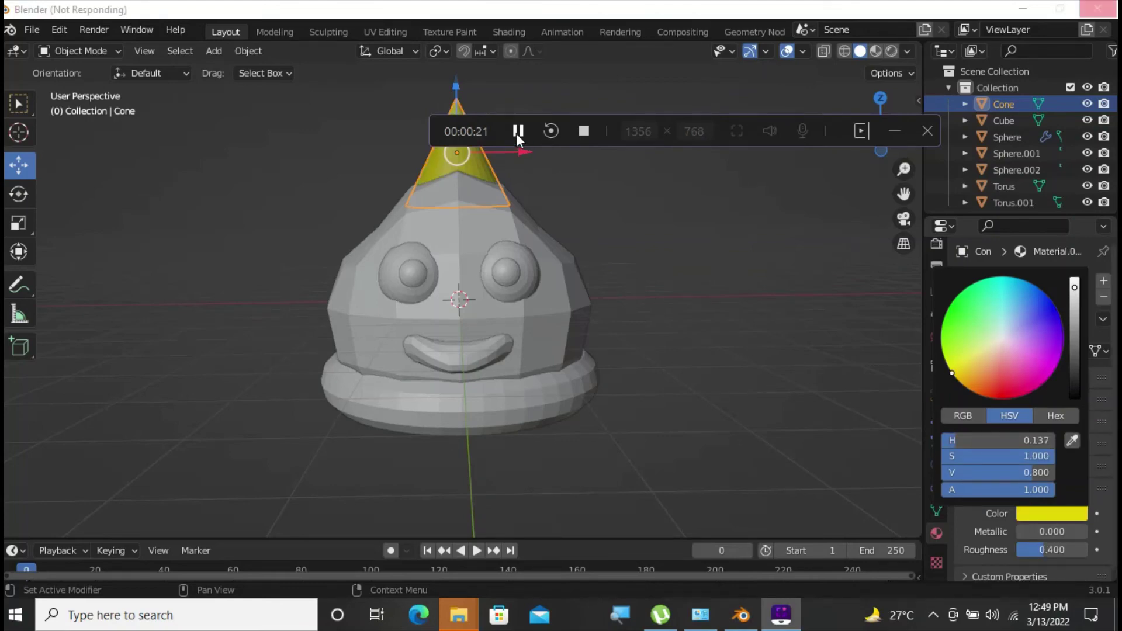
Set the viewport display color of the pear-shaped body's existing material to light purple.
click(954, 122)
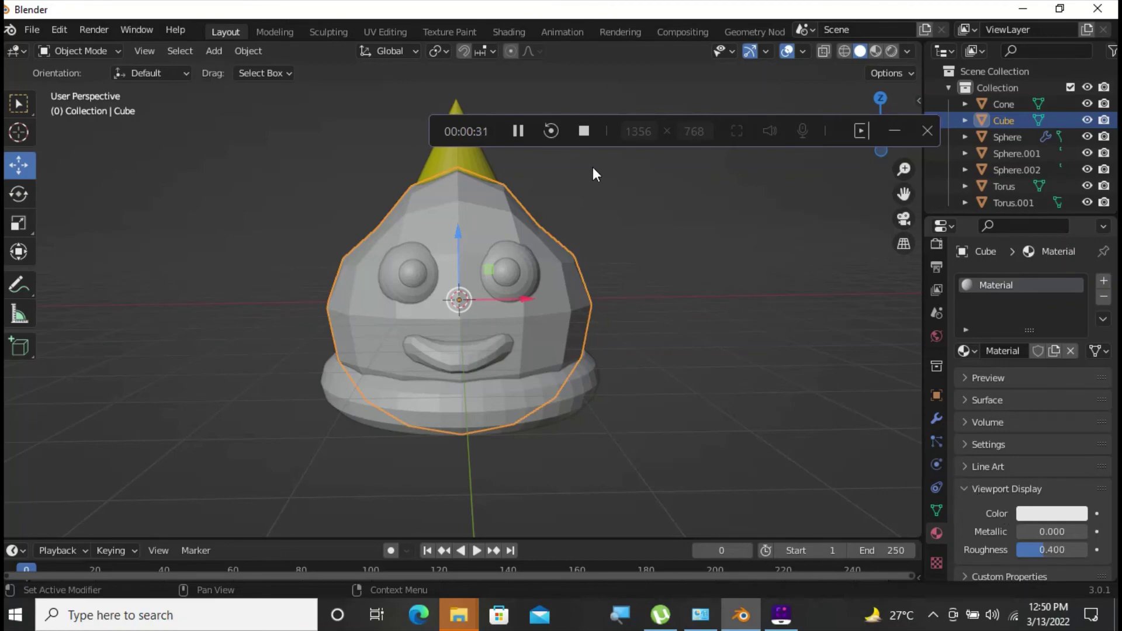
click(518, 132)
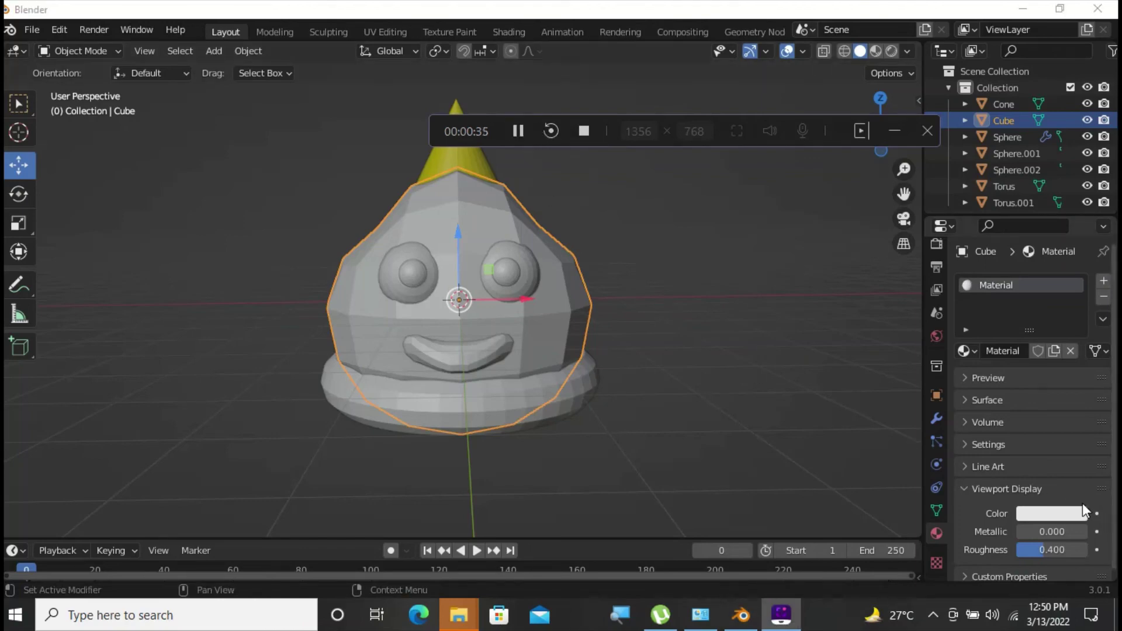
click(1069, 512)
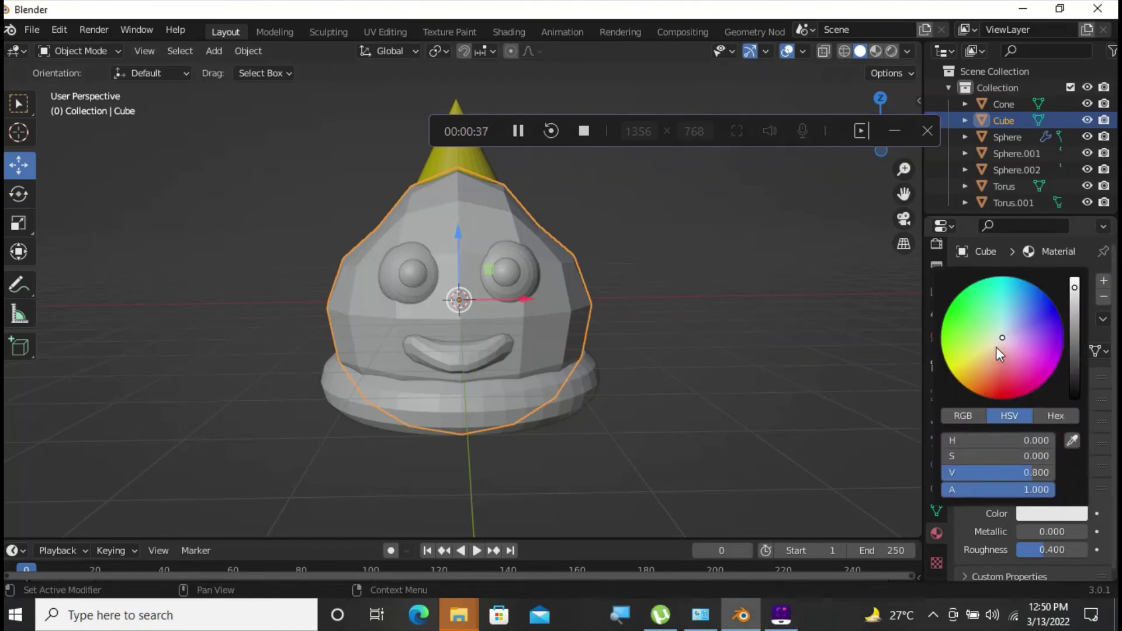
drag(1002, 341, 1015, 329)
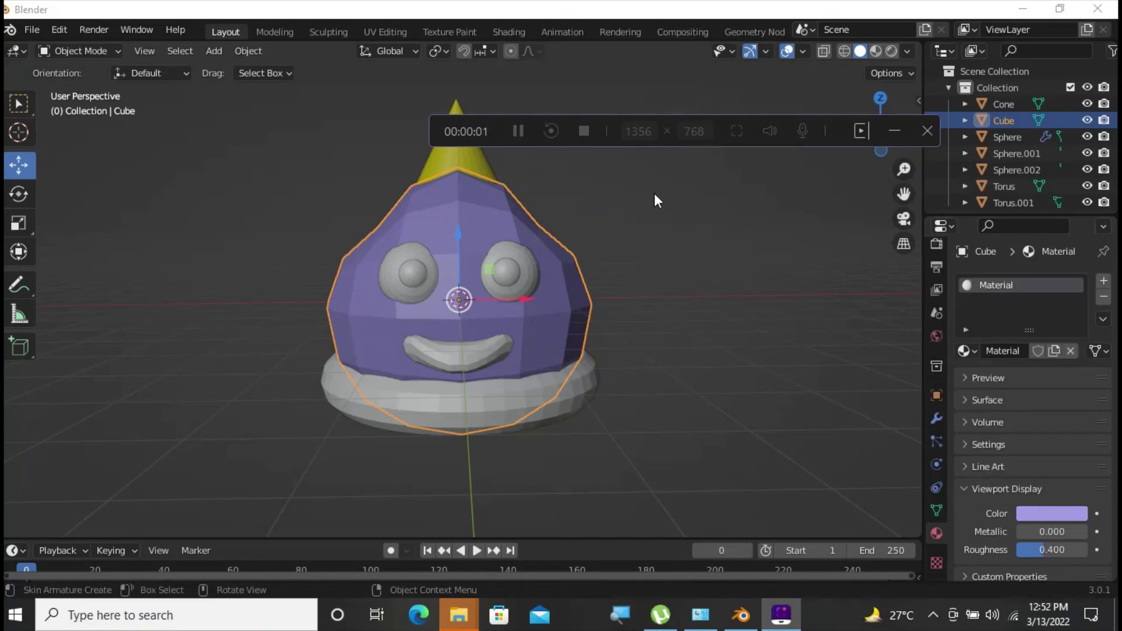
Give the mirrored eyeball spheres a new material with a light orange viewport display color.
click(955, 136)
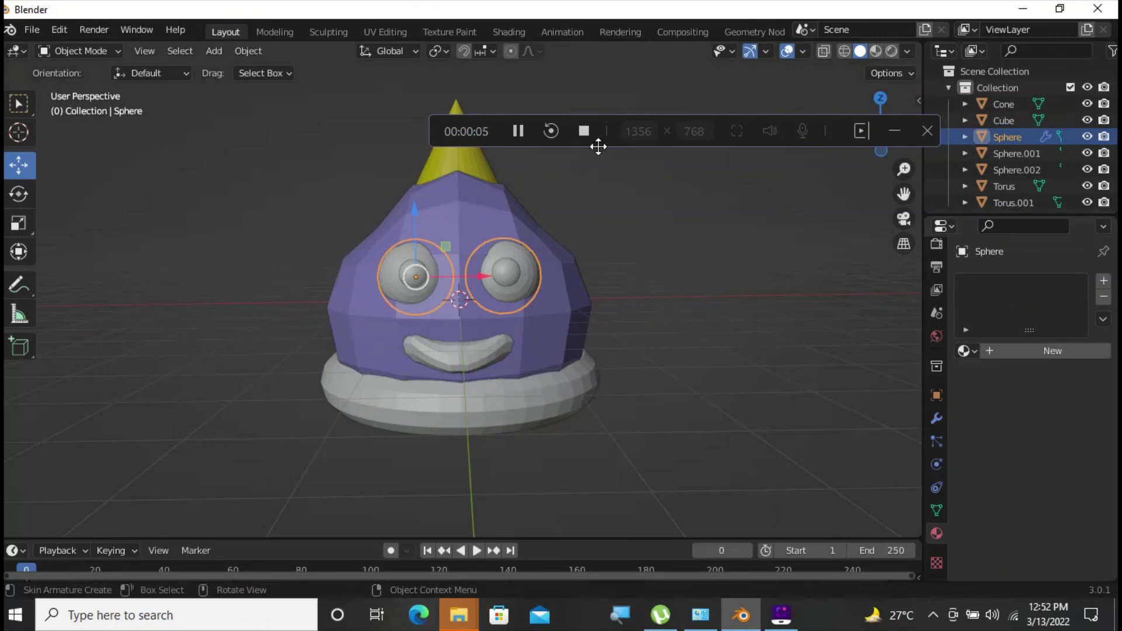
click(993, 353)
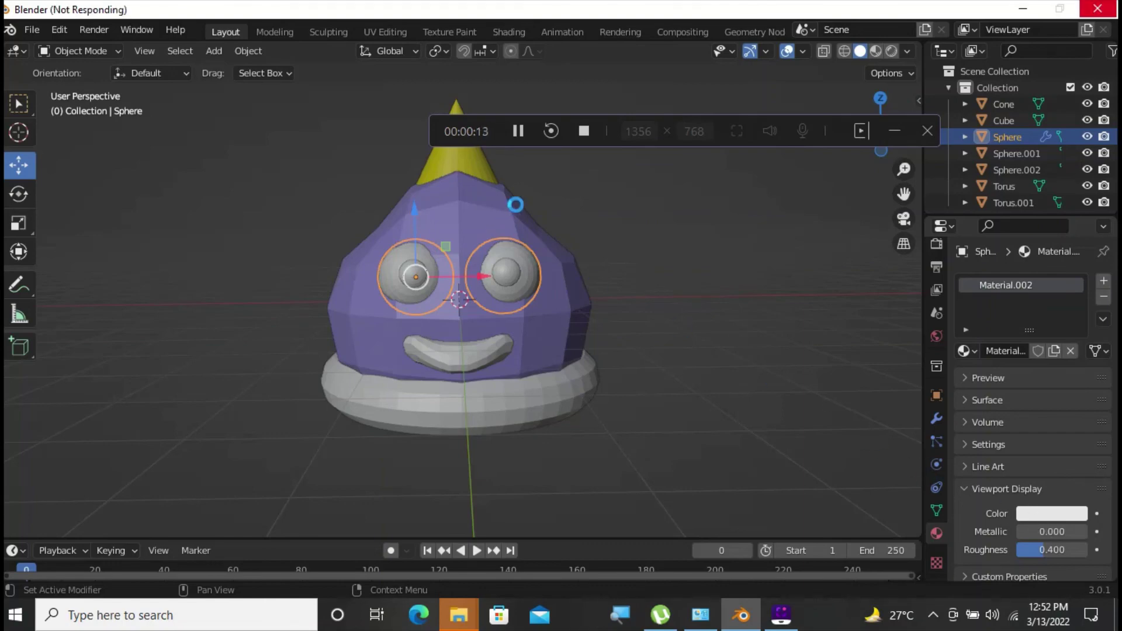
click(518, 133)
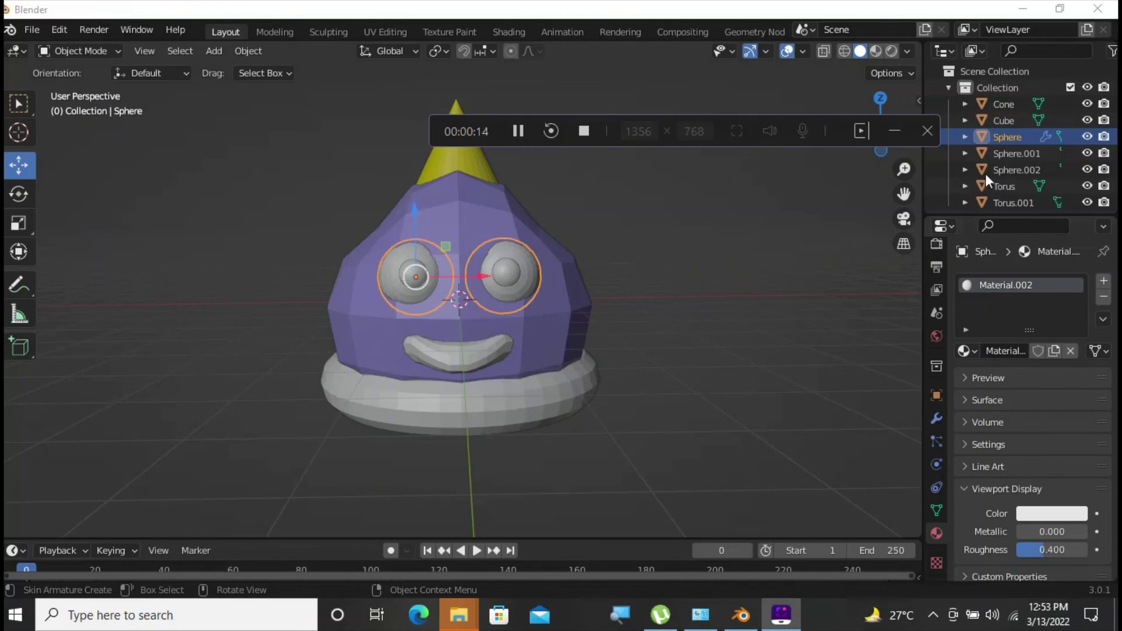
click(1056, 514)
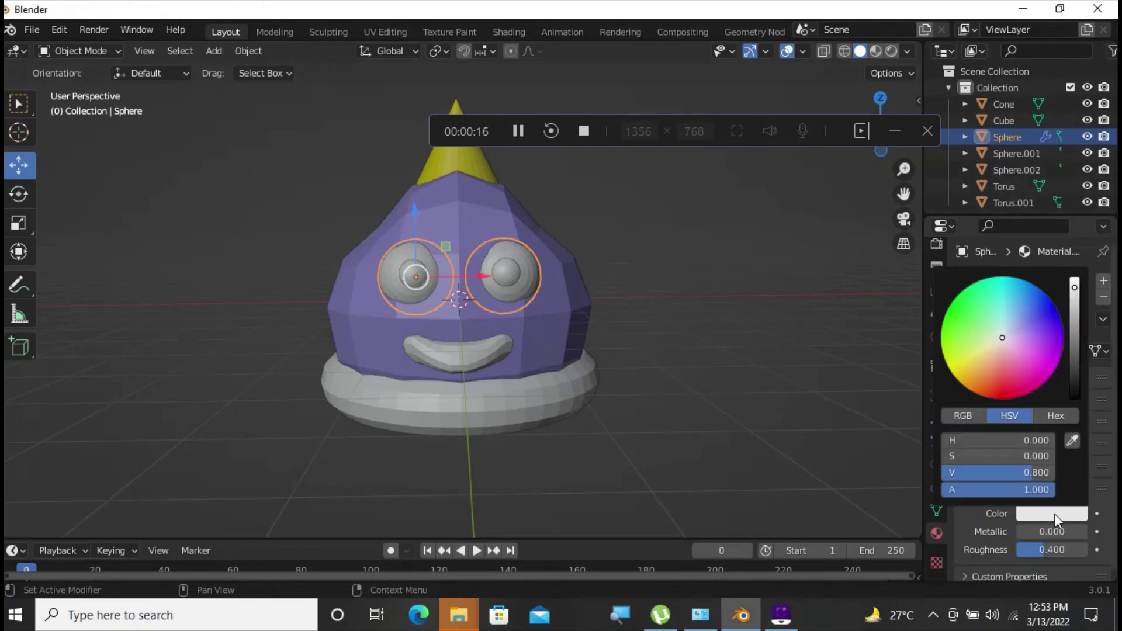
click(988, 363)
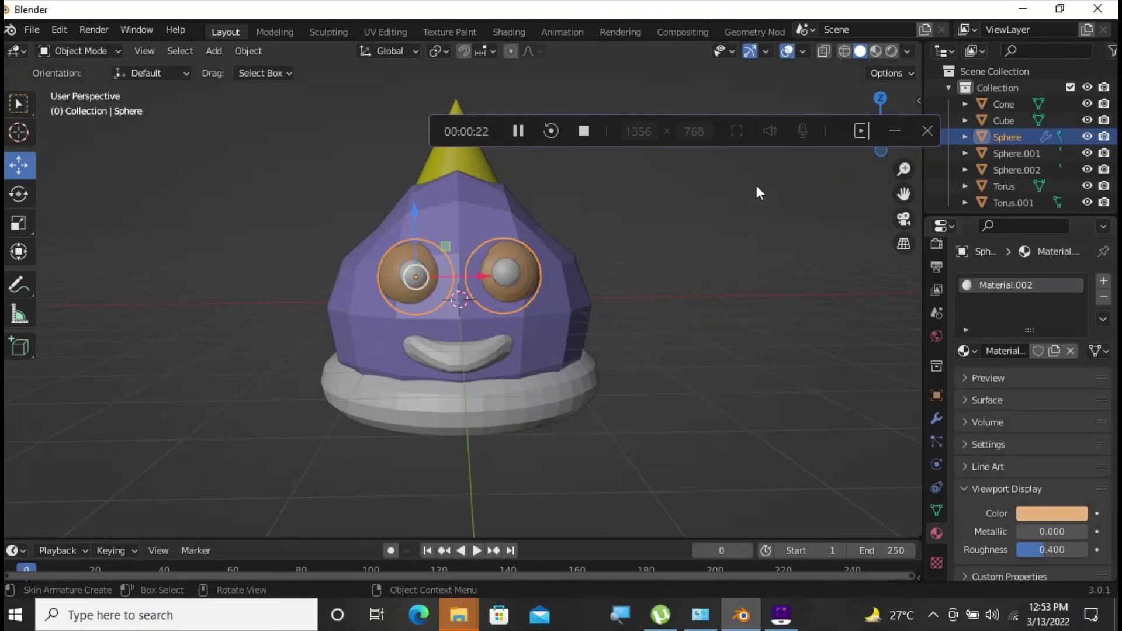
click(517, 129)
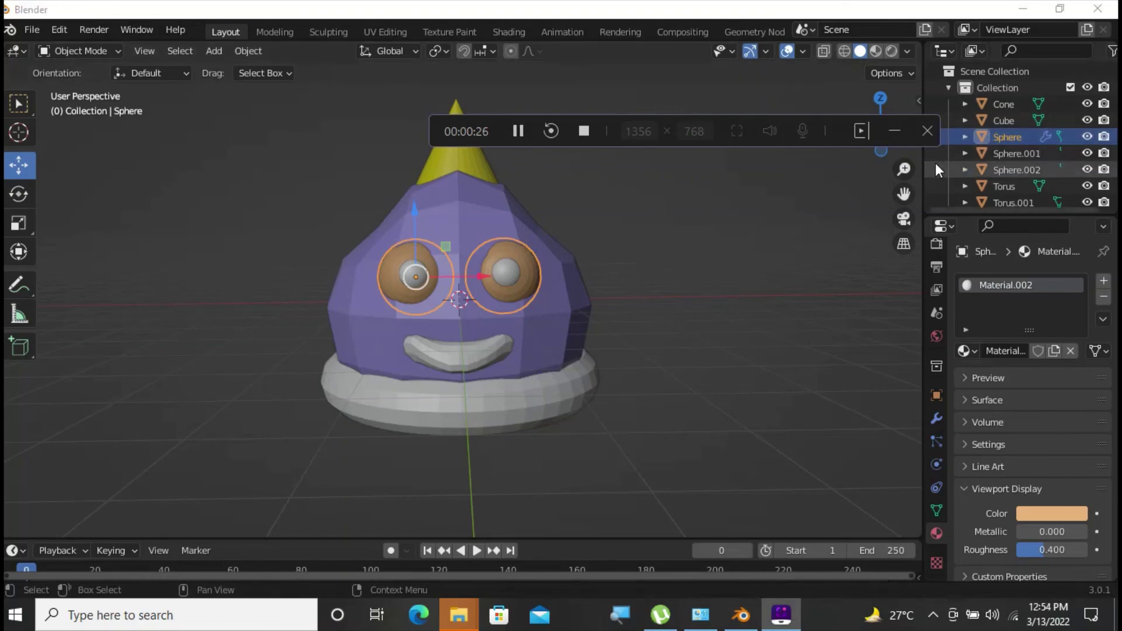
Give the Sphere.001 pupil a new material and darken its viewport display color to near black.
click(949, 152)
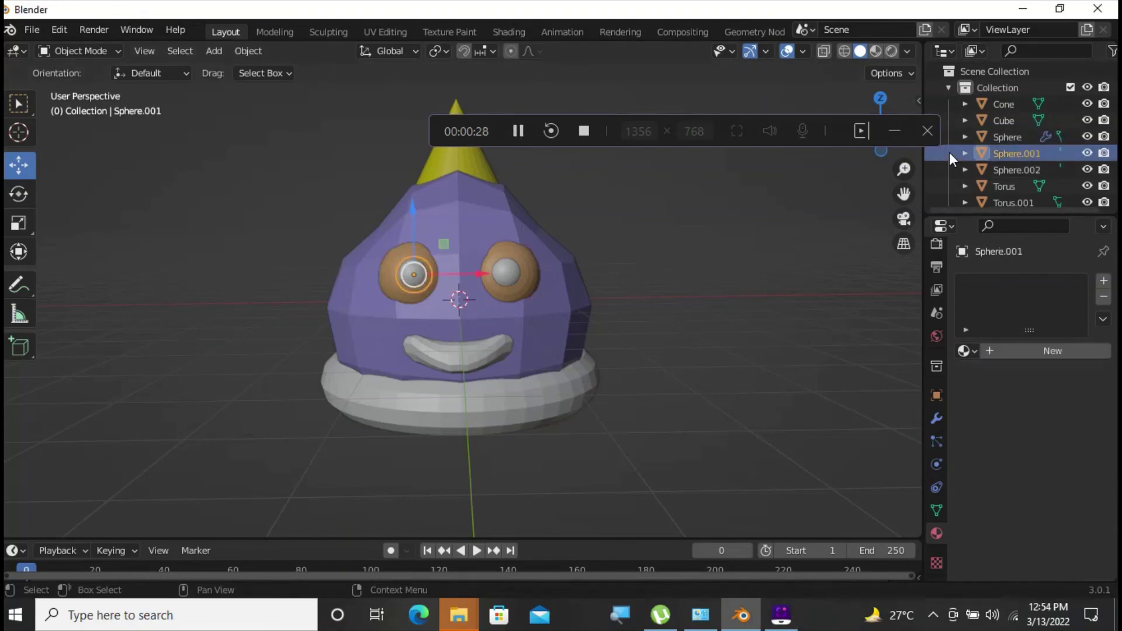
click(991, 354)
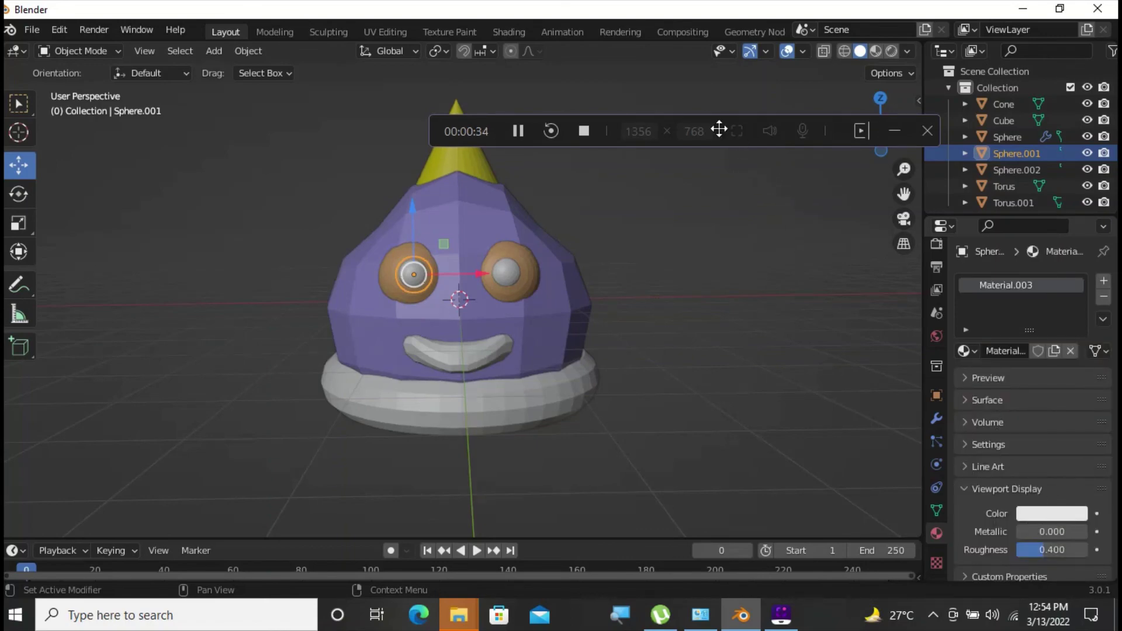
click(516, 131)
click(522, 132)
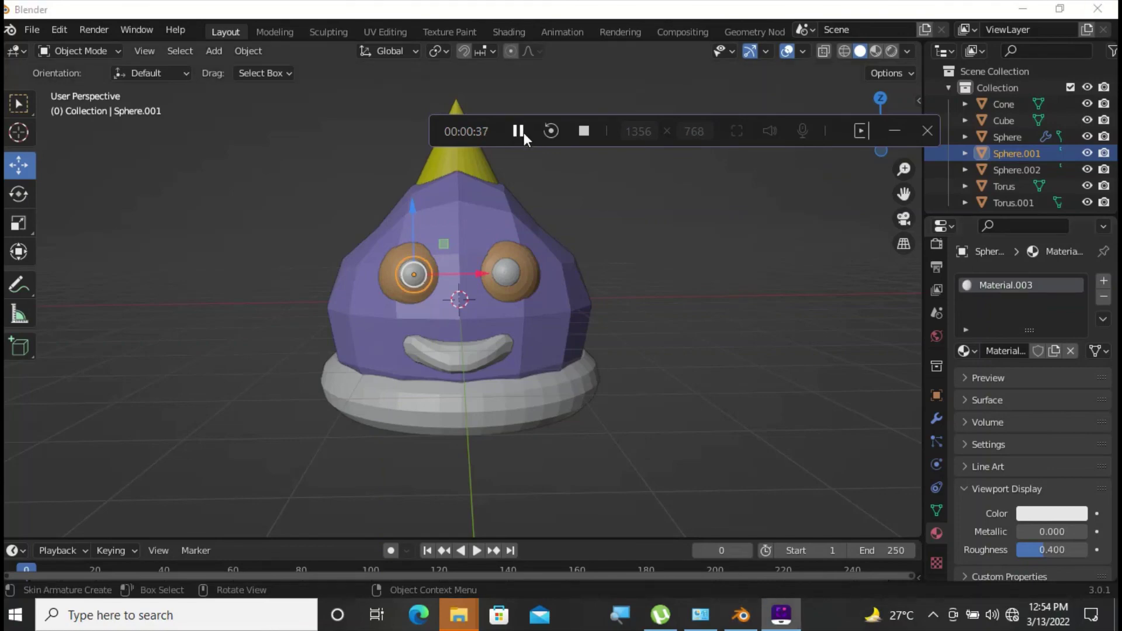
click(1048, 514)
click(1075, 365)
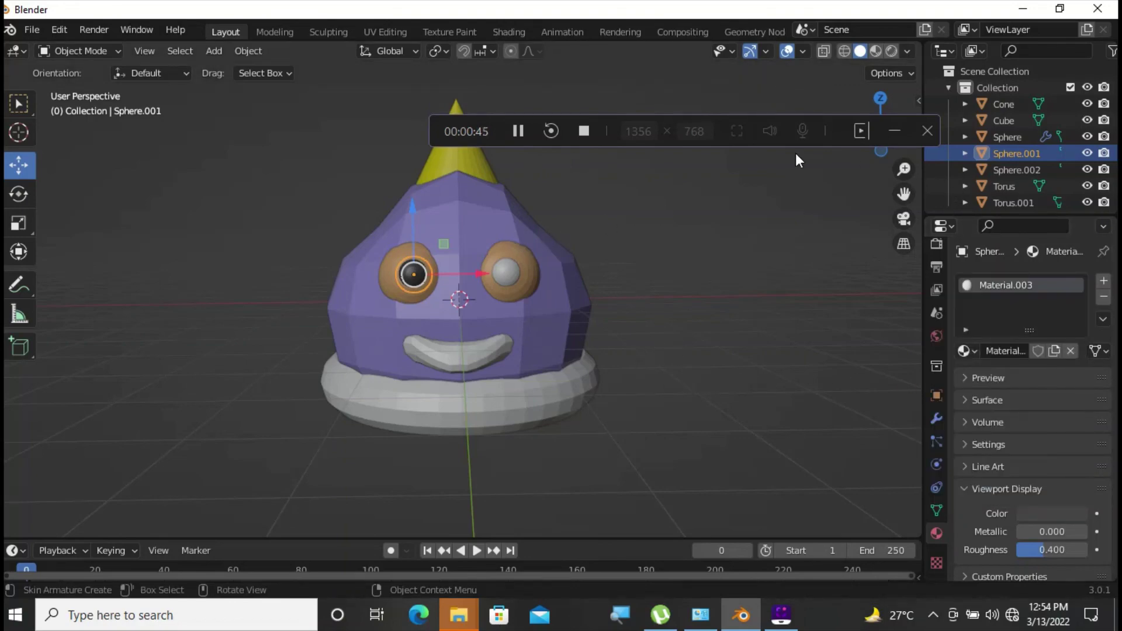
click(520, 137)
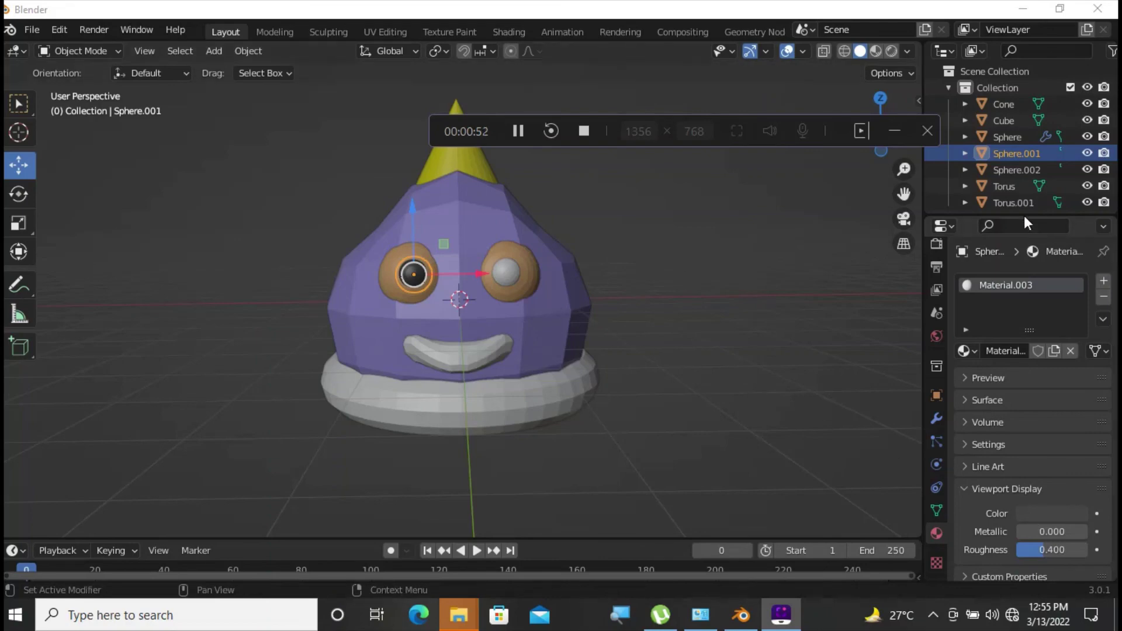
Give the Sphere.002 pupil a new material with a near-black viewport display color matching the other pupil.
click(950, 171)
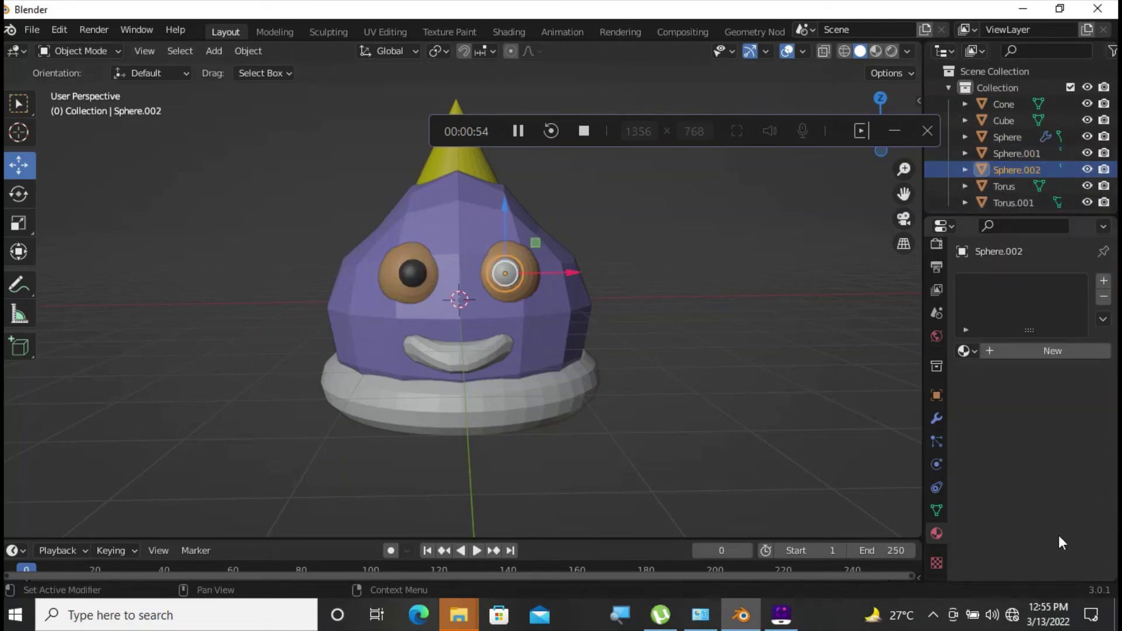
click(1006, 351)
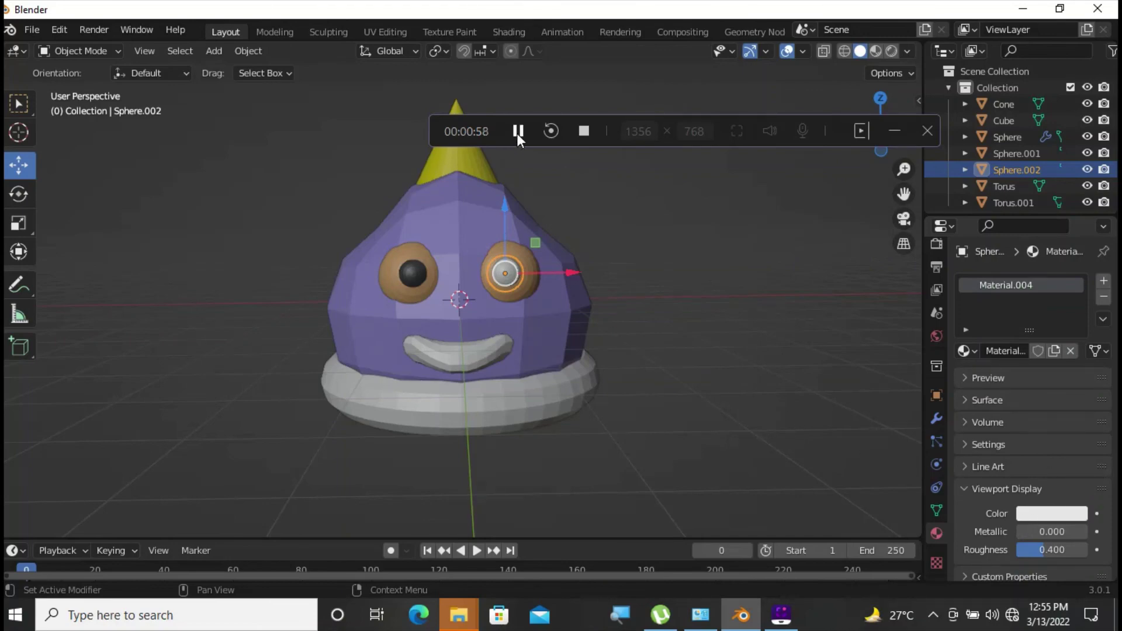
click(1045, 513)
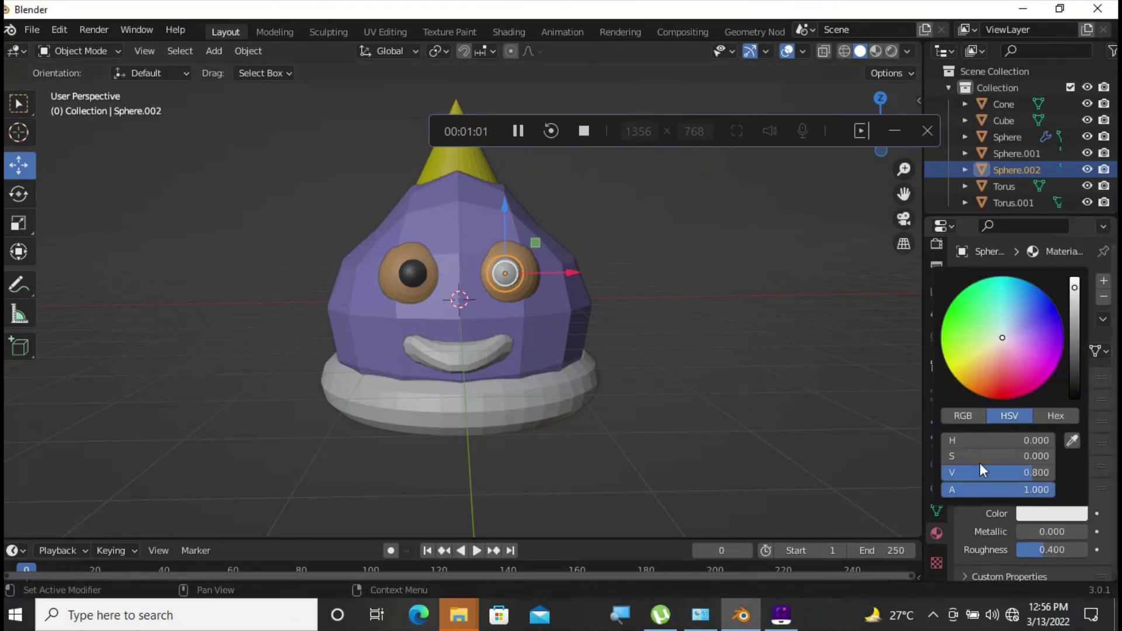
click(1073, 356)
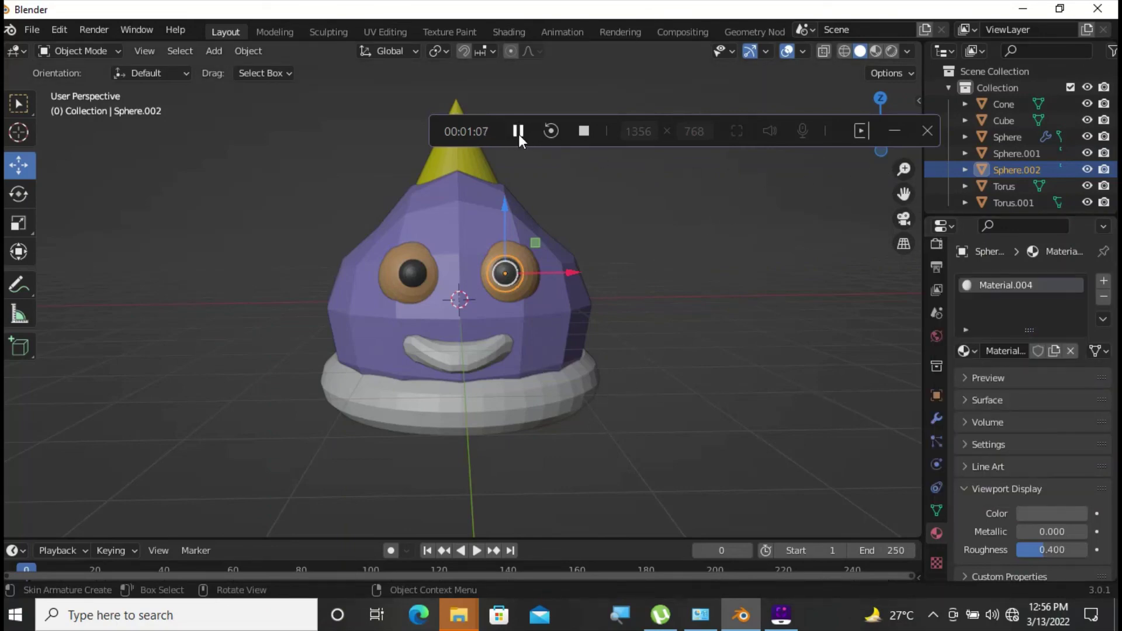
Give the mouth torus a new material with a bright yellow viewport display color.
click(956, 186)
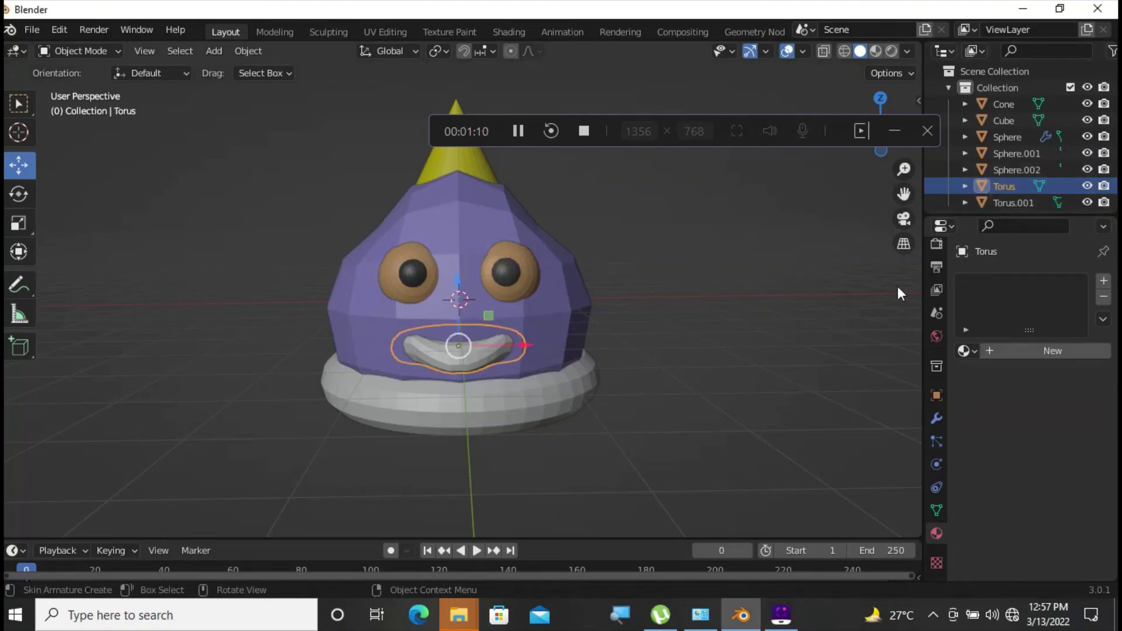
click(1004, 350)
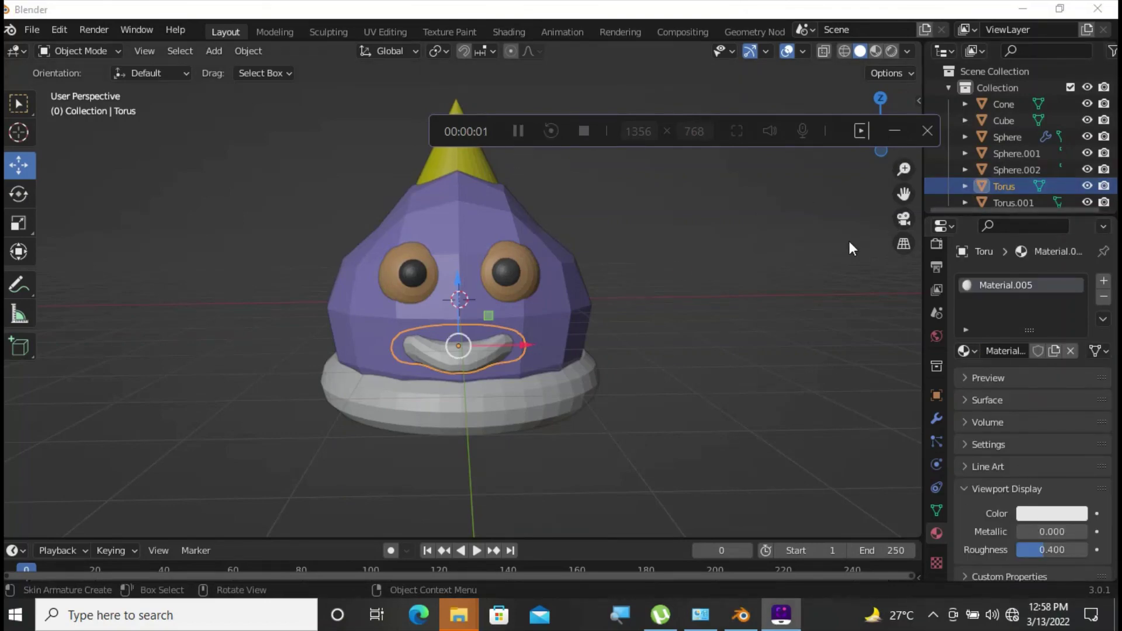
click(1032, 513)
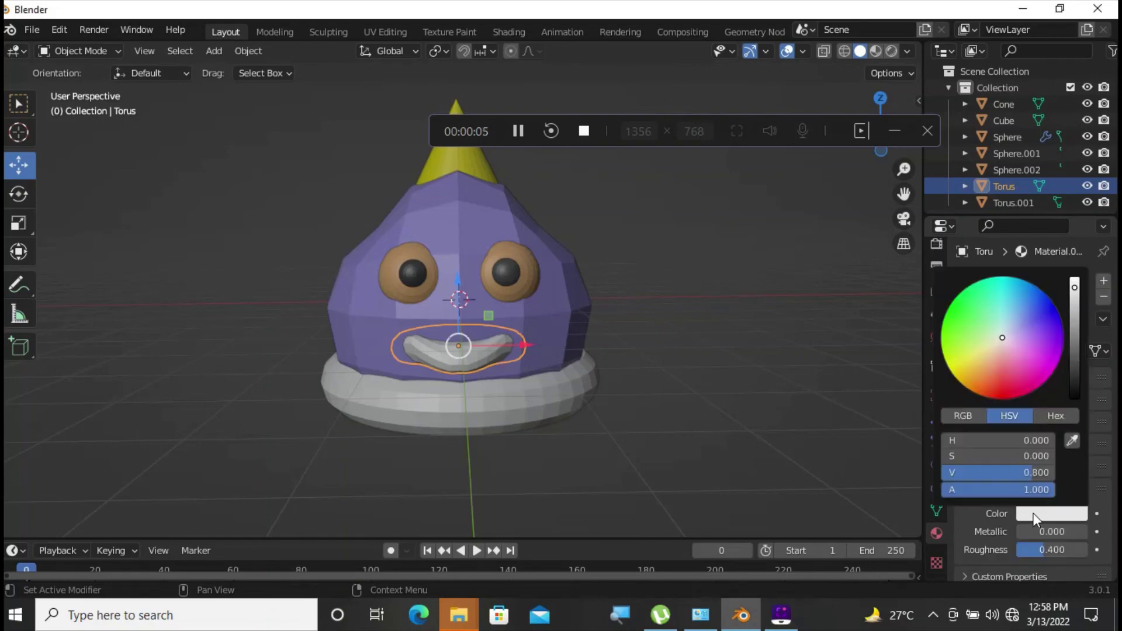
mouse_move(984, 362)
mouse_down()
mouse_move(962, 360)
mouse_move(974, 363)
mouse_up()
click(521, 135)
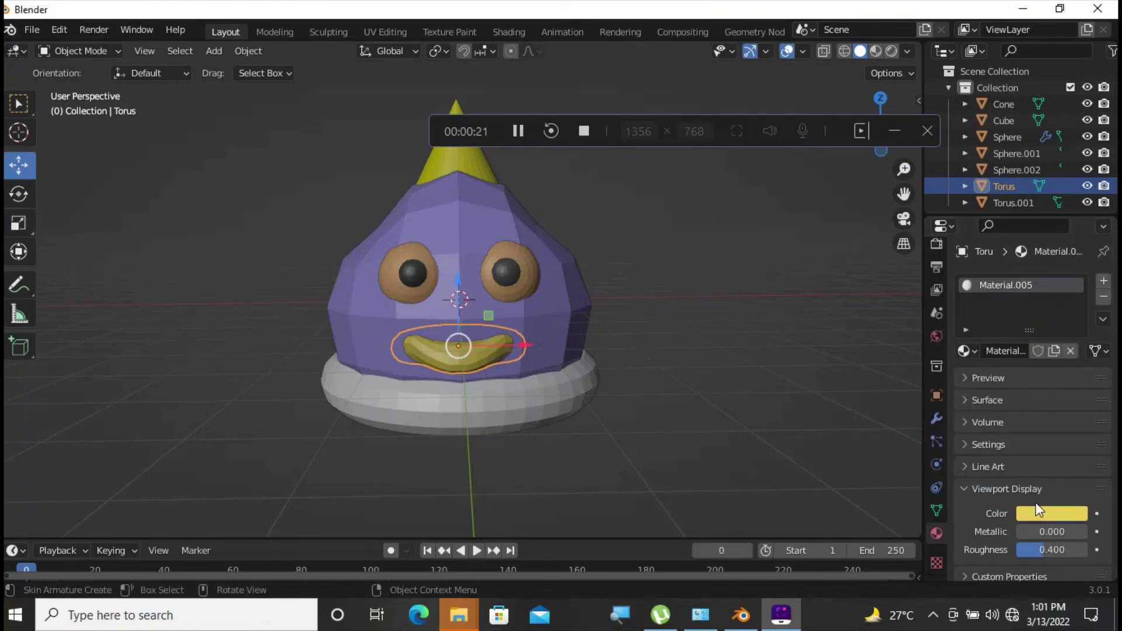
click(517, 131)
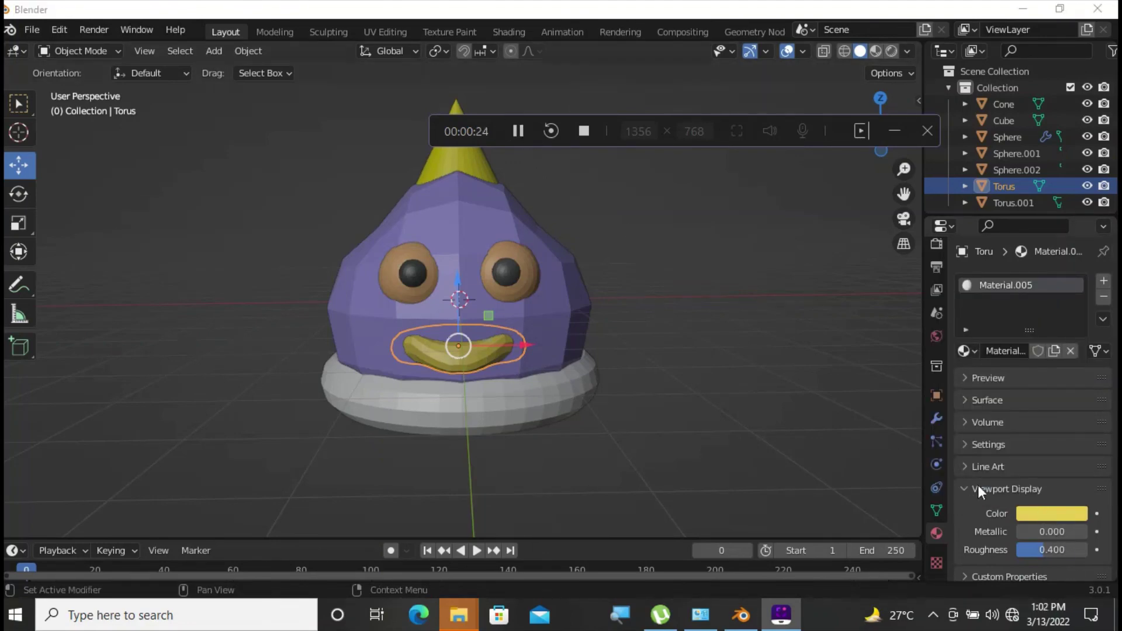
click(1041, 517)
drag(976, 372, 949, 368)
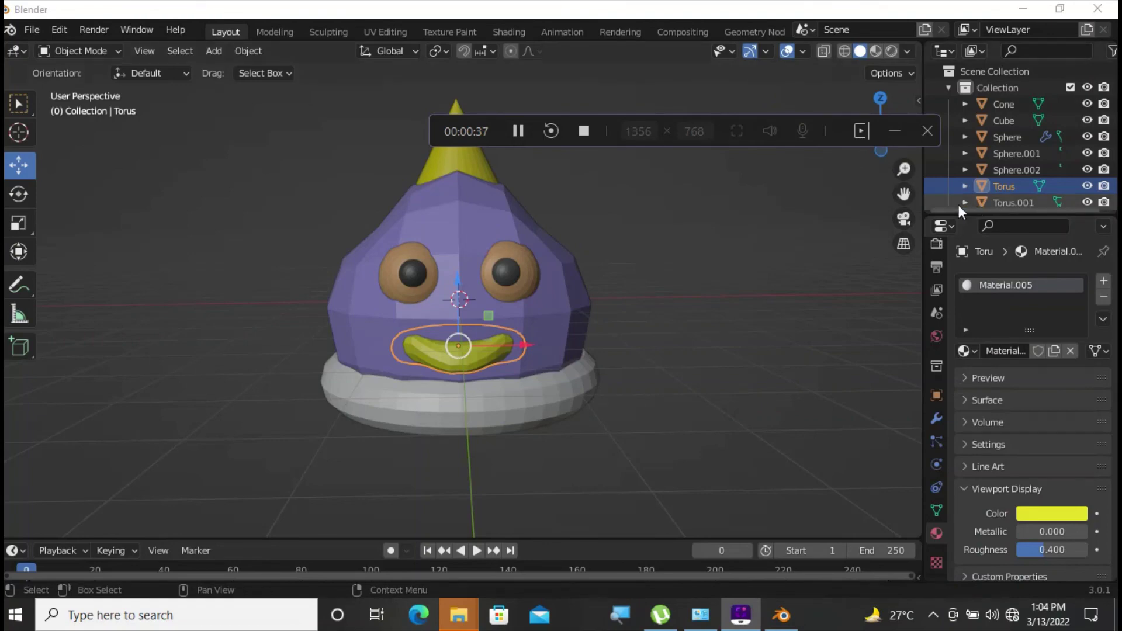
Give the base ring Torus.001 a new material with a green viewport display color (H 0.324, S 0.795, V 0.800) and deselect it.
click(993, 202)
click(1013, 353)
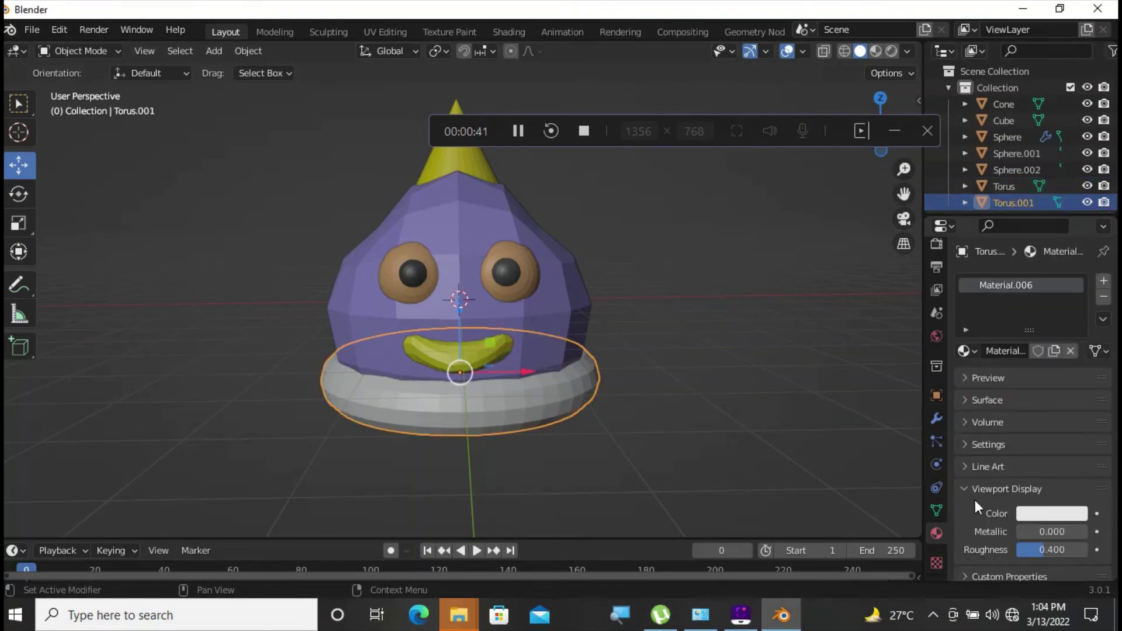
click(1045, 513)
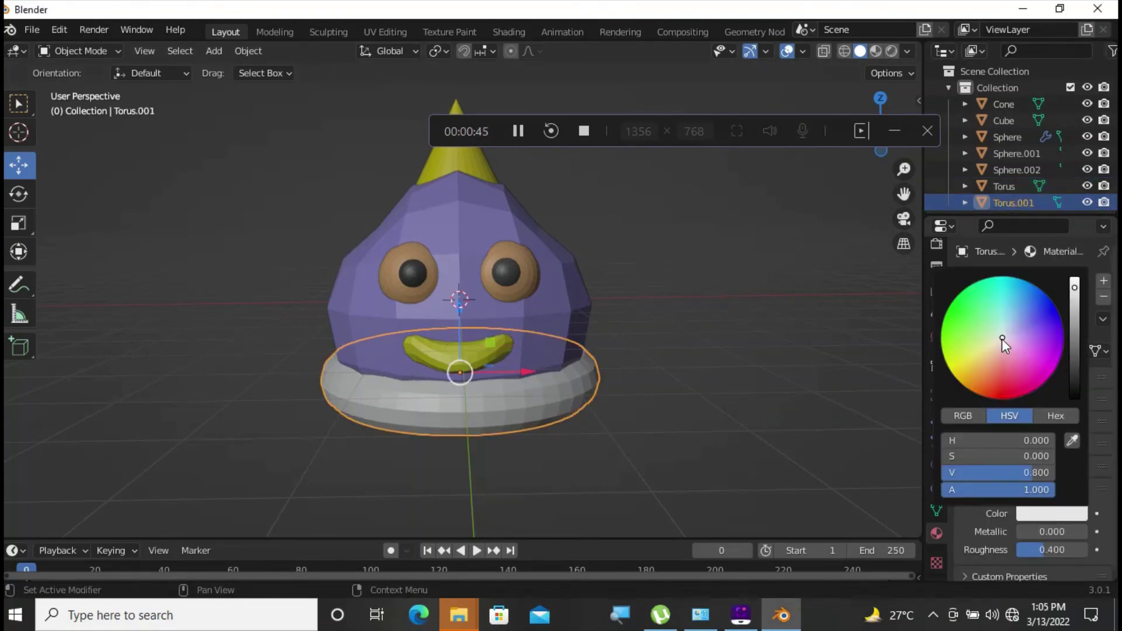
drag(1001, 338, 973, 324)
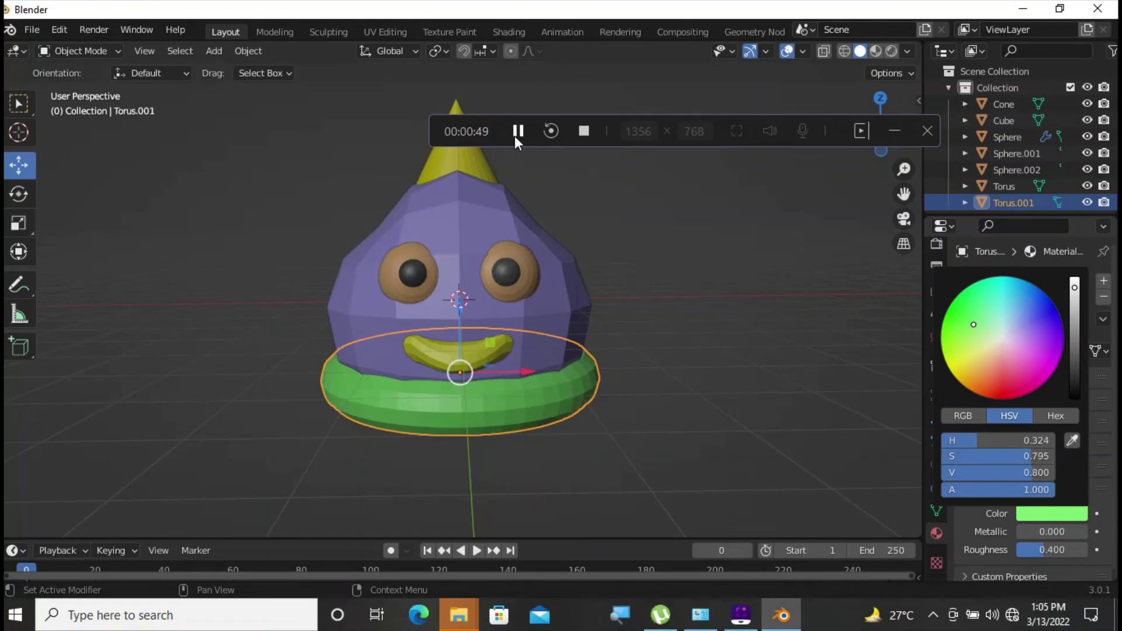
click(650, 349)
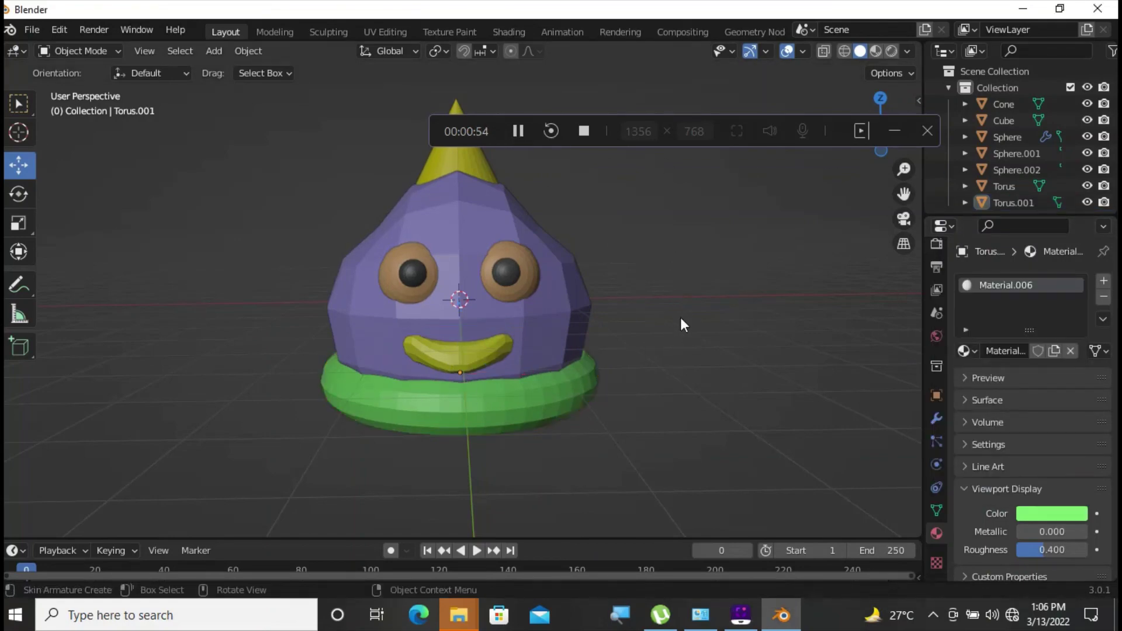